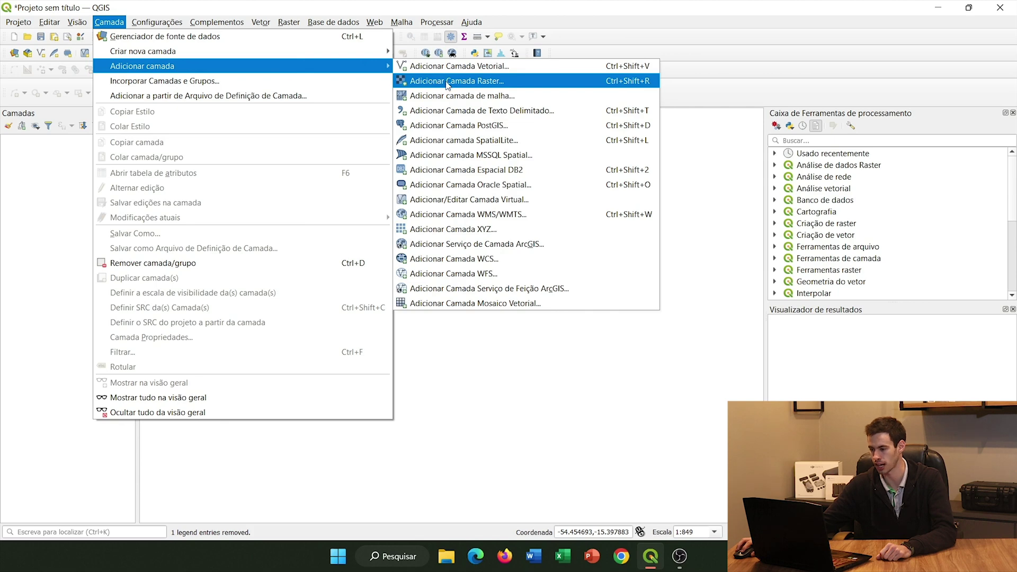
- Add the raster file result.tif from the Downloads folder to the project as a raster layer
{"action": "left_click", "coordinate": [501, 82]}
{"action": "left_click", "coordinate": [673, 205]}
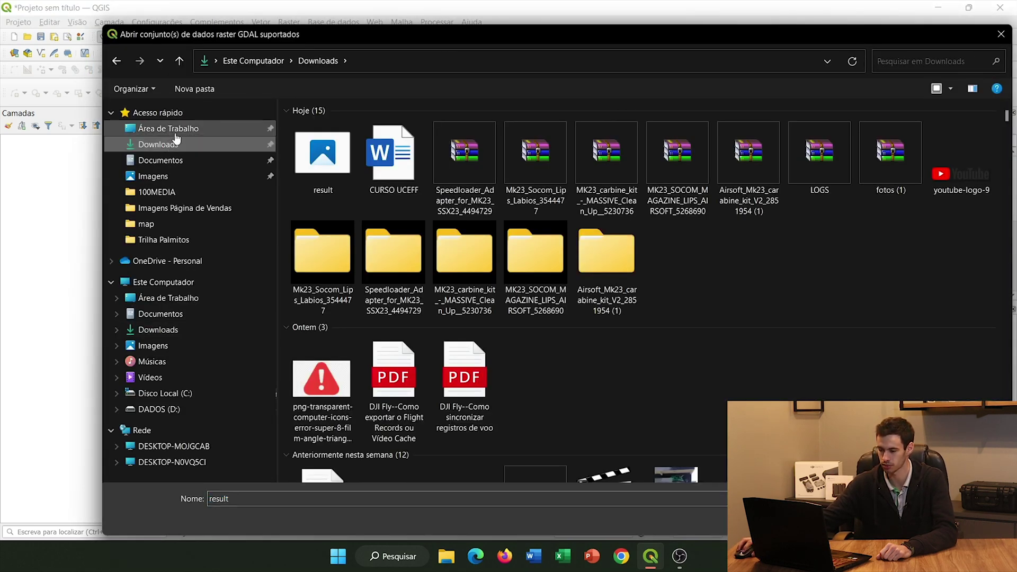
{"action": "double_click", "coordinate": [322, 154]}
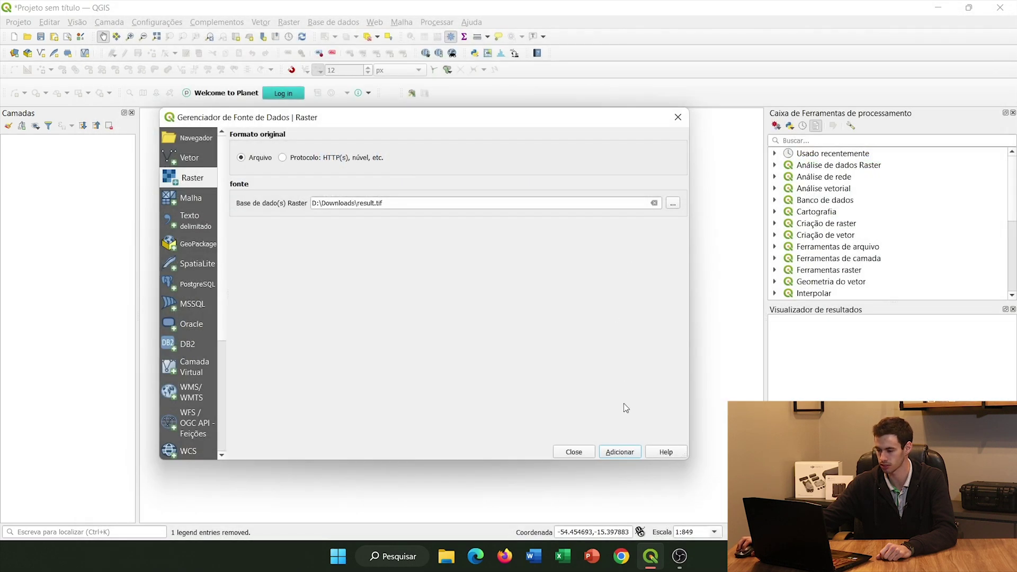
{"action": "left_click", "coordinate": [620, 454]}
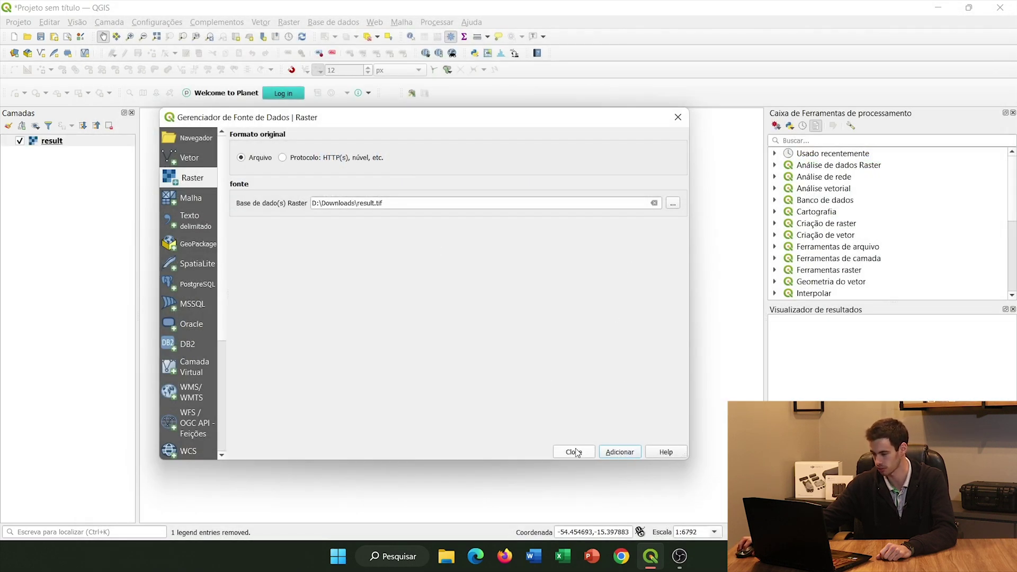
{"action": "left_click", "coordinate": [574, 451]}
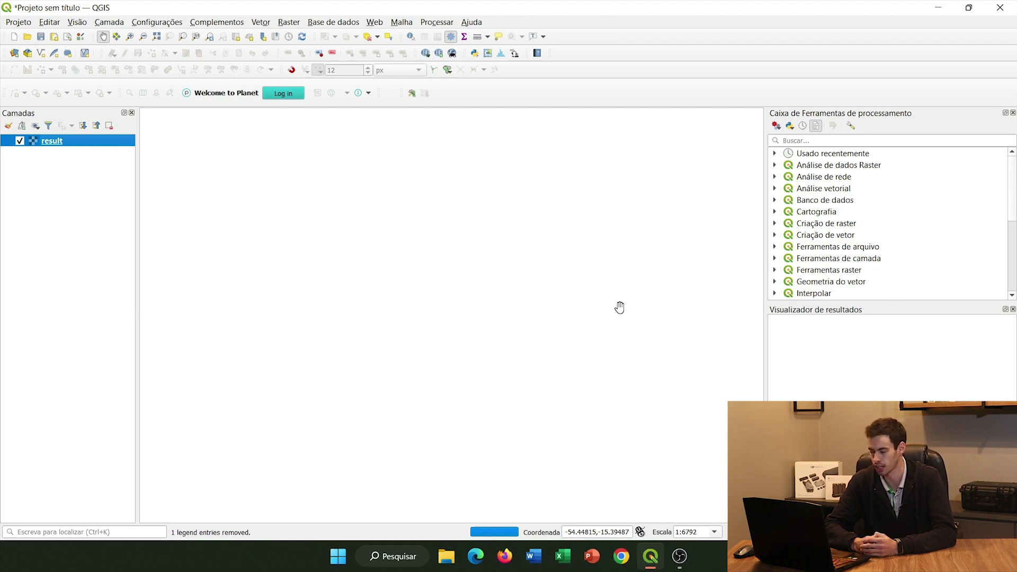
{"action": "scroll", "coordinate": [423, 345], "scroll_direction": "up", "scroll_amount": 2}
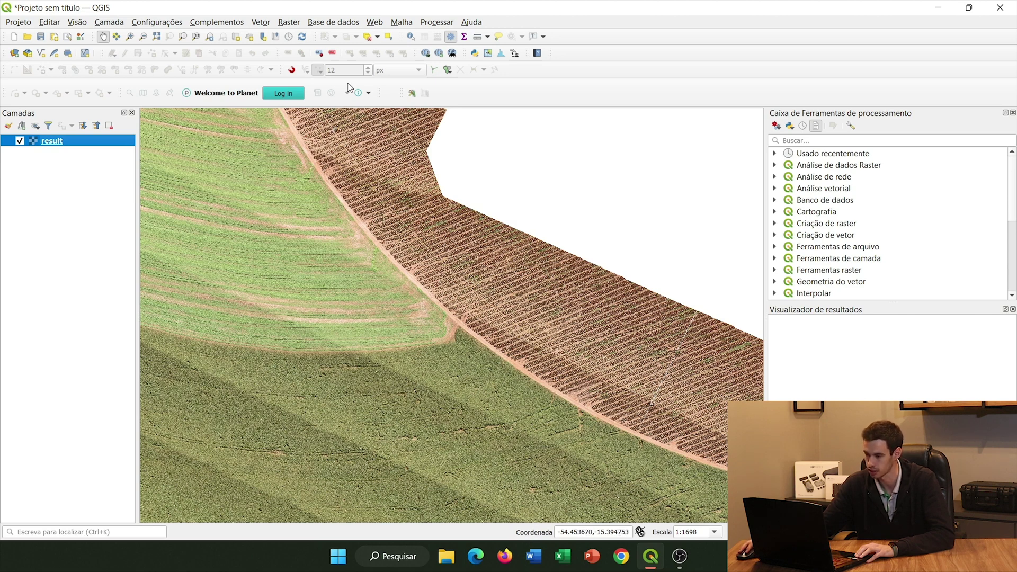
- Open the raster reprojection tool for the result layer and set its source CRS to the project CRS, EPSG:4326 - WGS 84
{"action": "left_click", "coordinate": [289, 26]}
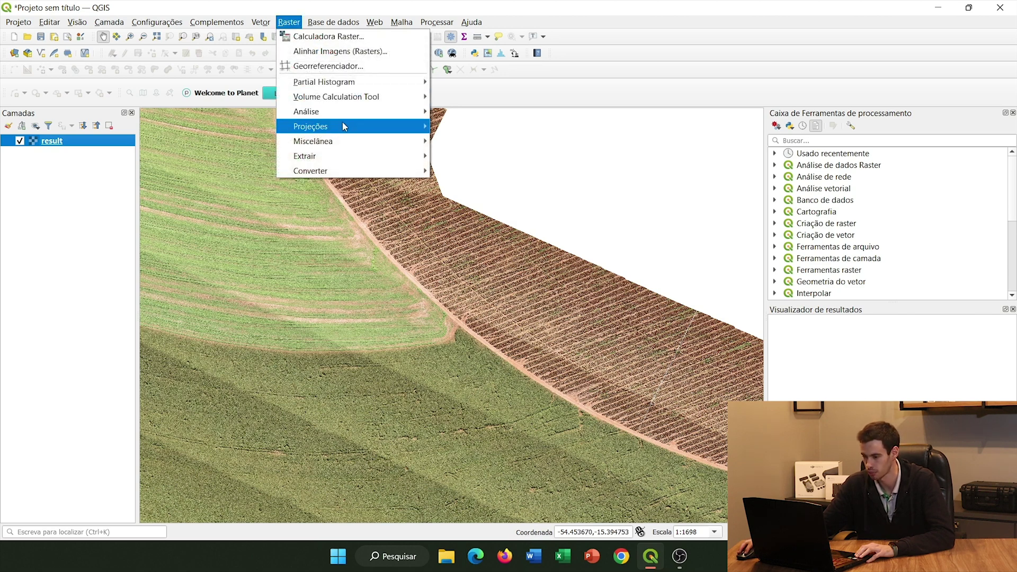
{"action": "mouse_move", "coordinate": [344, 127]}
{"action": "left_click", "coordinate": [462, 158]}
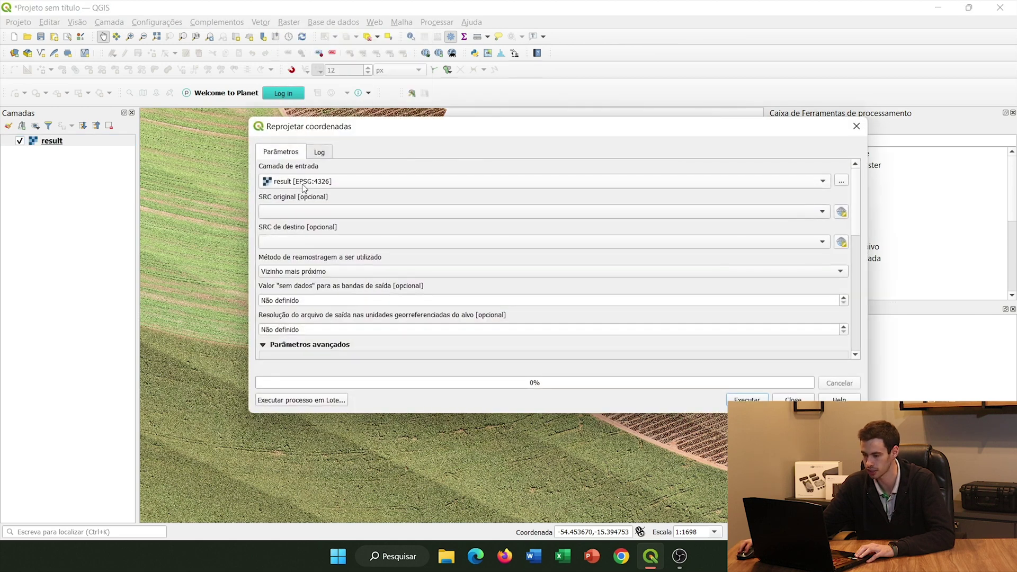
{"action": "left_click", "coordinate": [295, 212]}
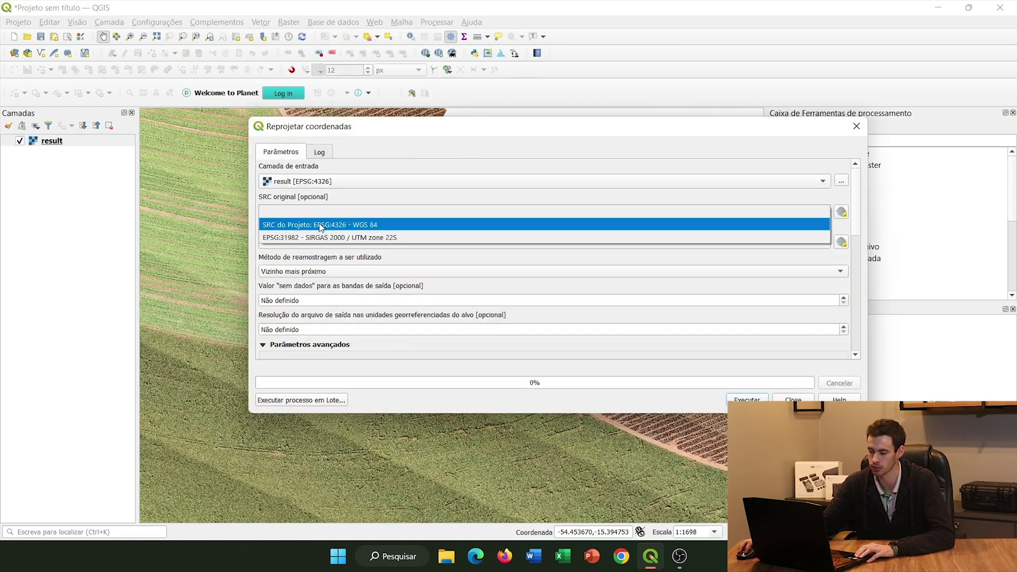
{"action": "left_click", "coordinate": [386, 225]}
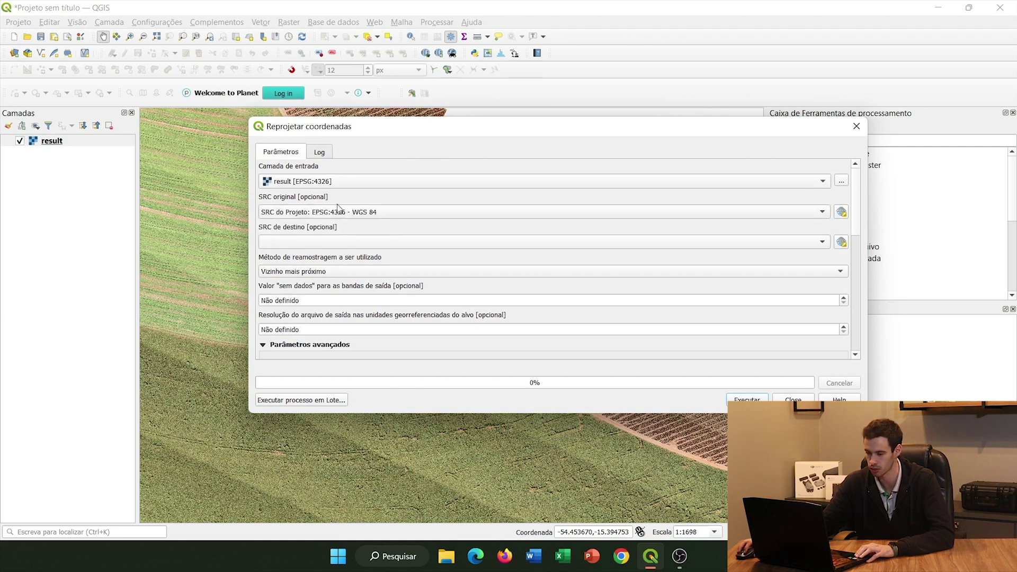
- Set the target CRS to EPSG:31981 - SIRGAS 2000 / UTM zone 21S and run the raster reprojection
{"action": "left_click", "coordinate": [307, 244]}
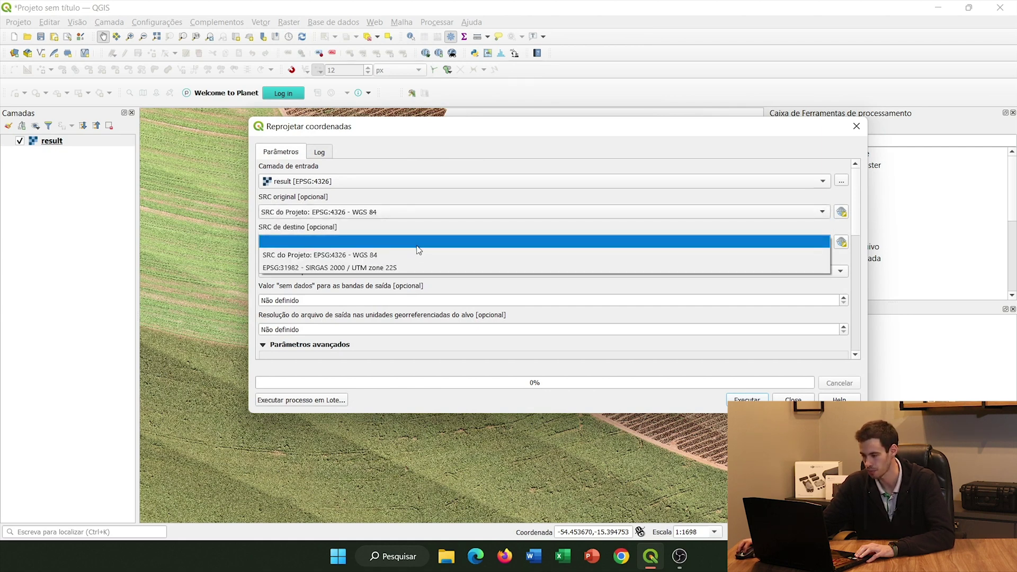
{"action": "left_click", "coordinate": [841, 242]}
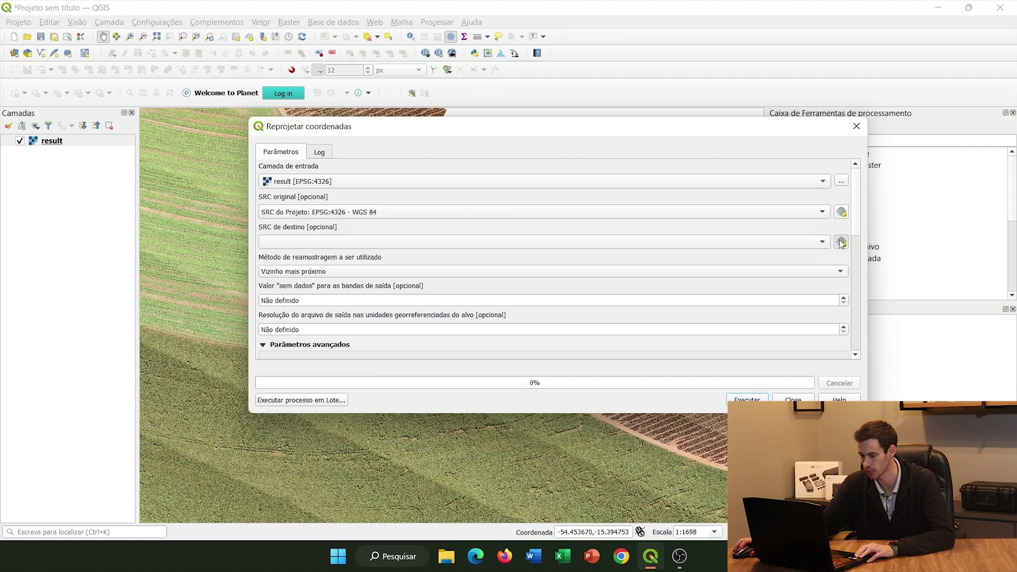
{"action": "left_click", "coordinate": [842, 243]}
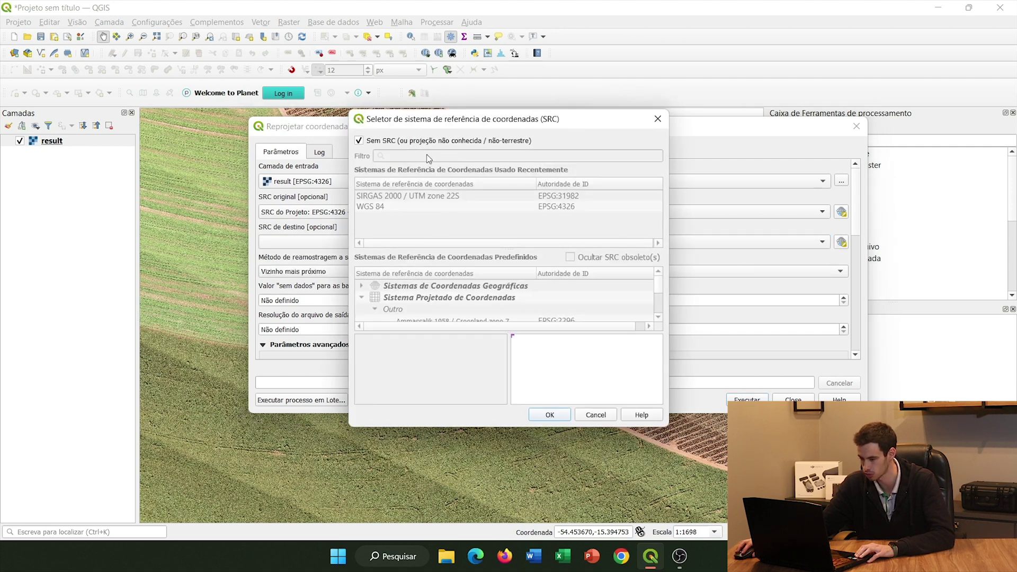
{"action": "left_click", "coordinate": [359, 141]}
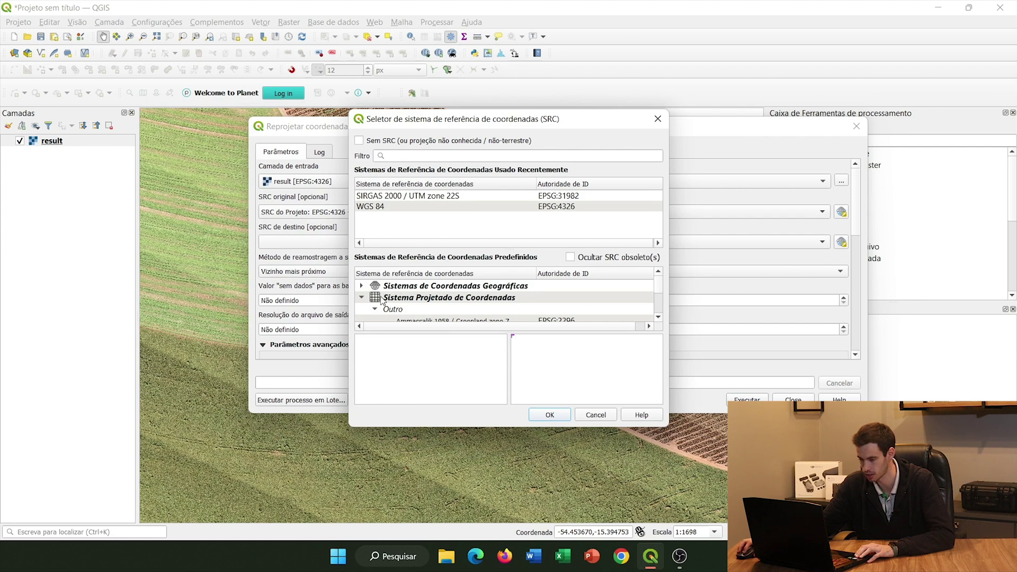
{"action": "left_click", "coordinate": [362, 298]}
{"action": "left_click", "coordinate": [362, 298]}
{"action": "scroll", "coordinate": [418, 304], "scroll_direction": "down", "scroll_amount": 6}
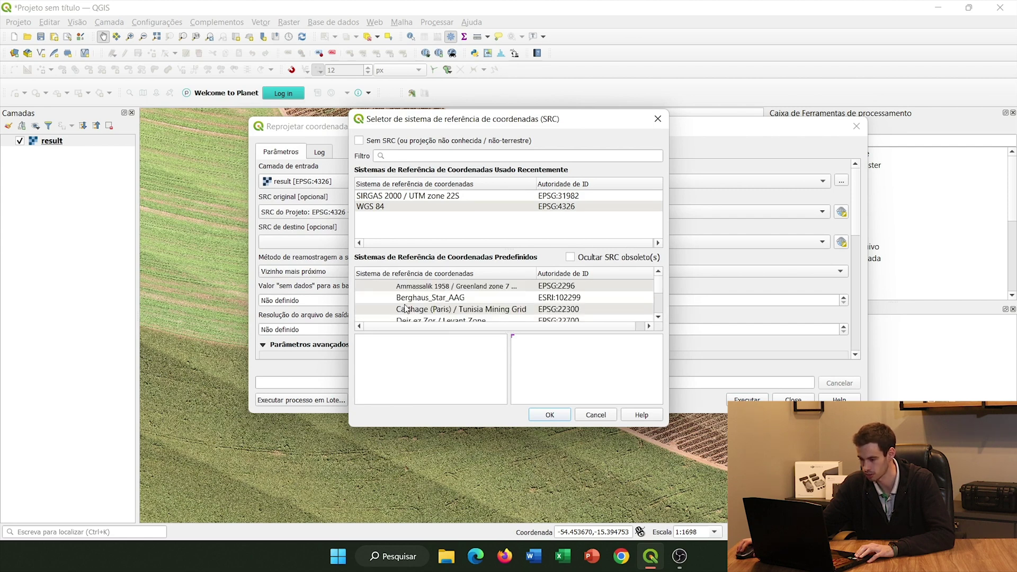
{"action": "scroll", "coordinate": [447, 301], "scroll_direction": "down", "scroll_amount": 10}
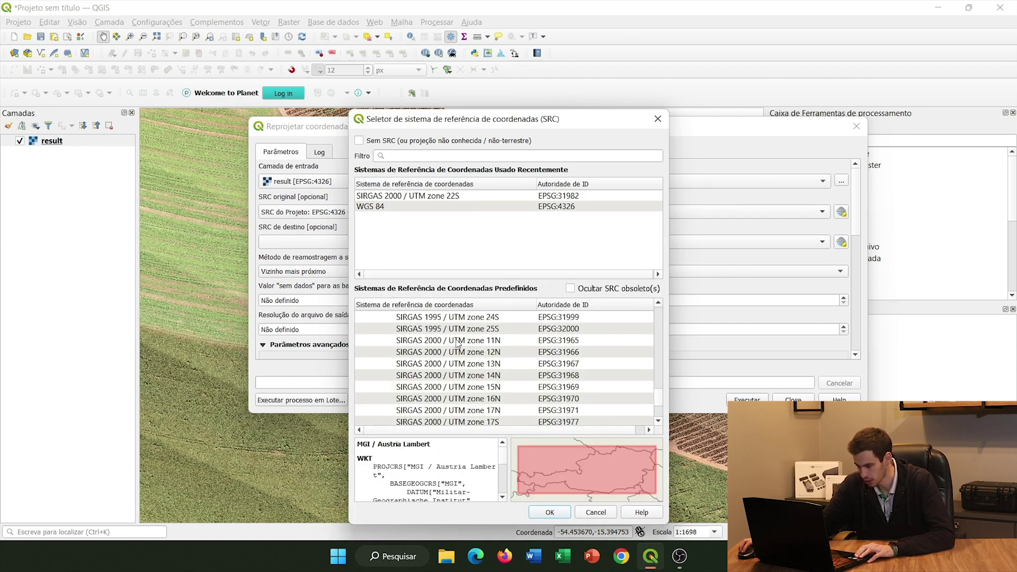
{"action": "scroll", "coordinate": [467, 381], "scroll_direction": "down", "scroll_amount": 3}
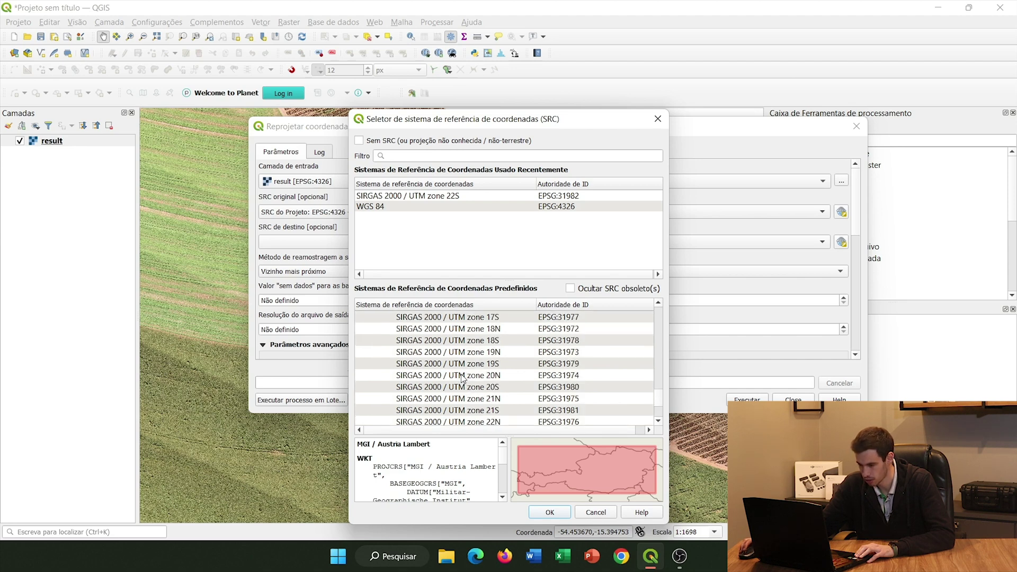
{"action": "left_click", "coordinate": [467, 410]}
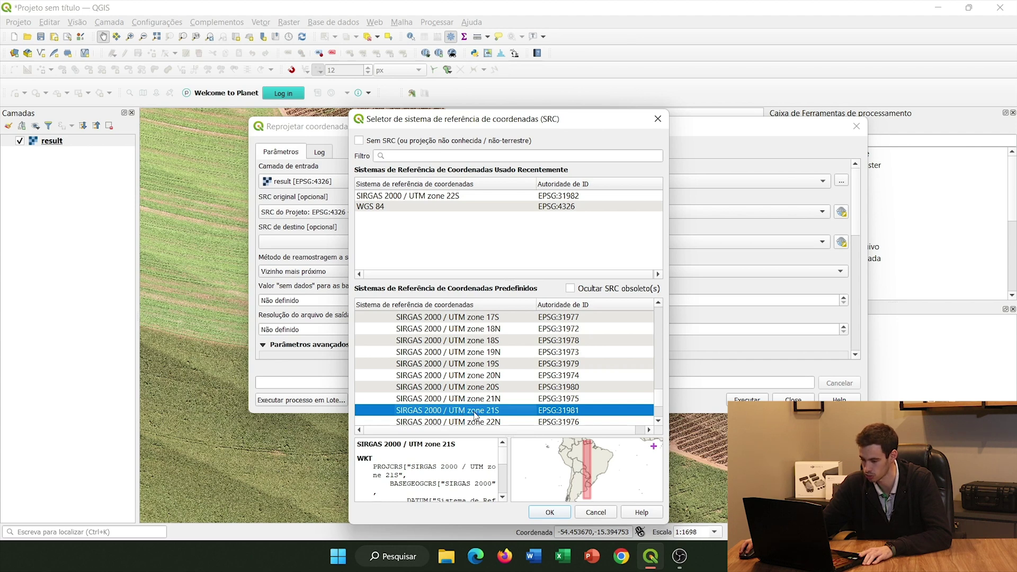
{"action": "left_click", "coordinate": [558, 517]}
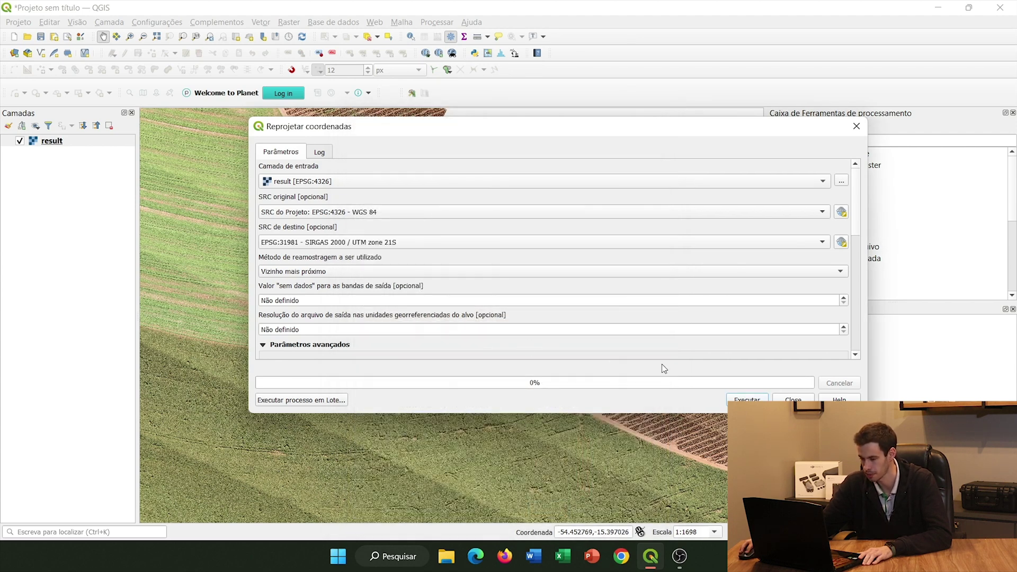
{"action": "left_click", "coordinate": [729, 398]}
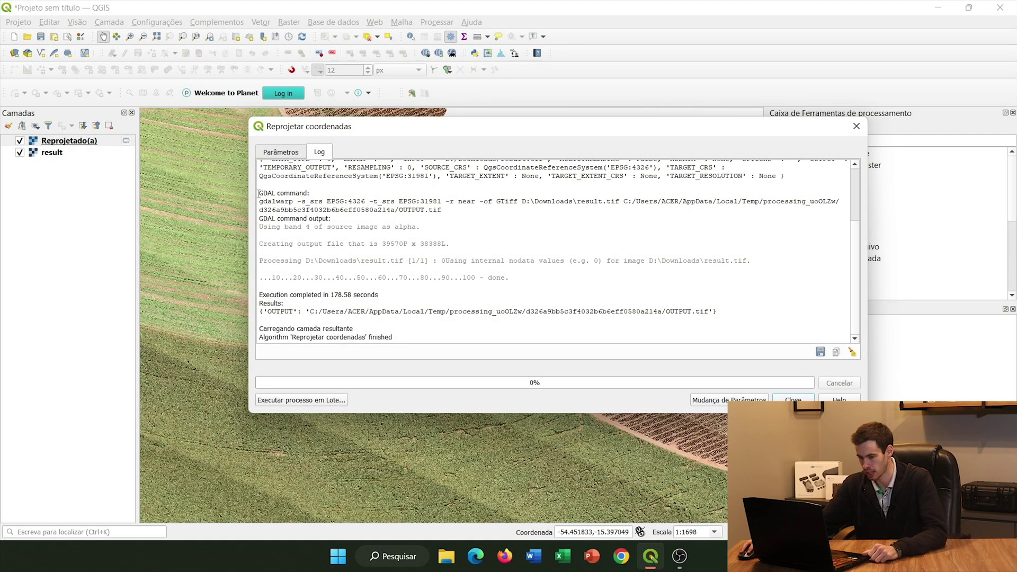
{"action": "left_click", "coordinate": [793, 402]}
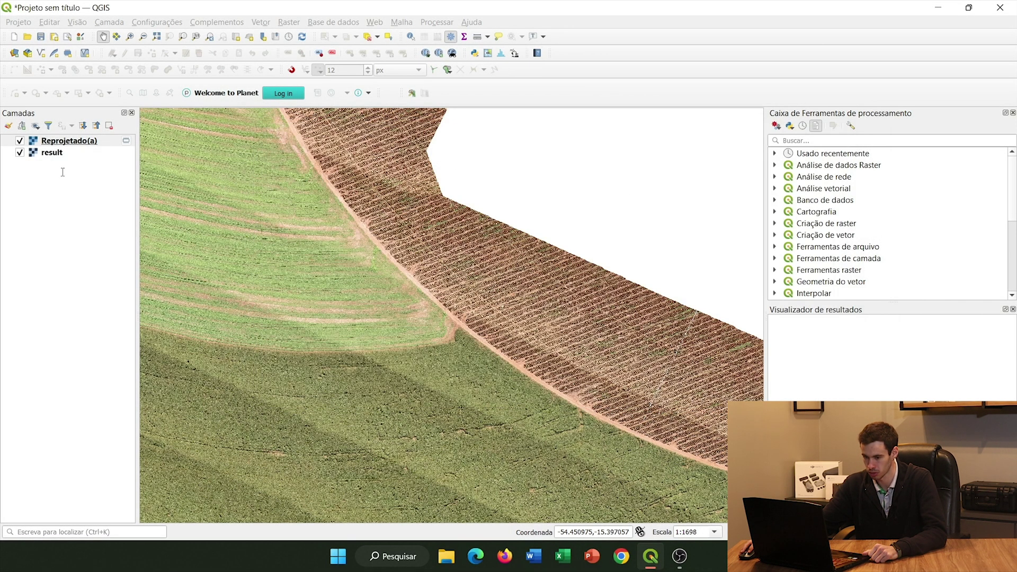
- Remove the original result layer from the project, keeping only the reprojected raster
{"action": "left_click", "coordinate": [41, 152]}
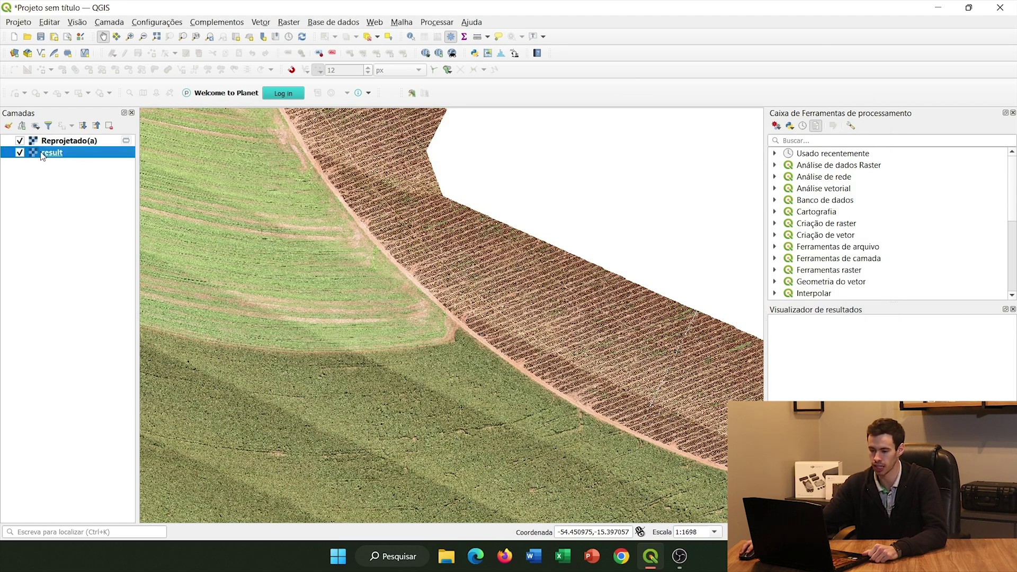
{"action": "right_click", "coordinate": [41, 153]}
{"action": "left_click", "coordinate": [82, 263]}
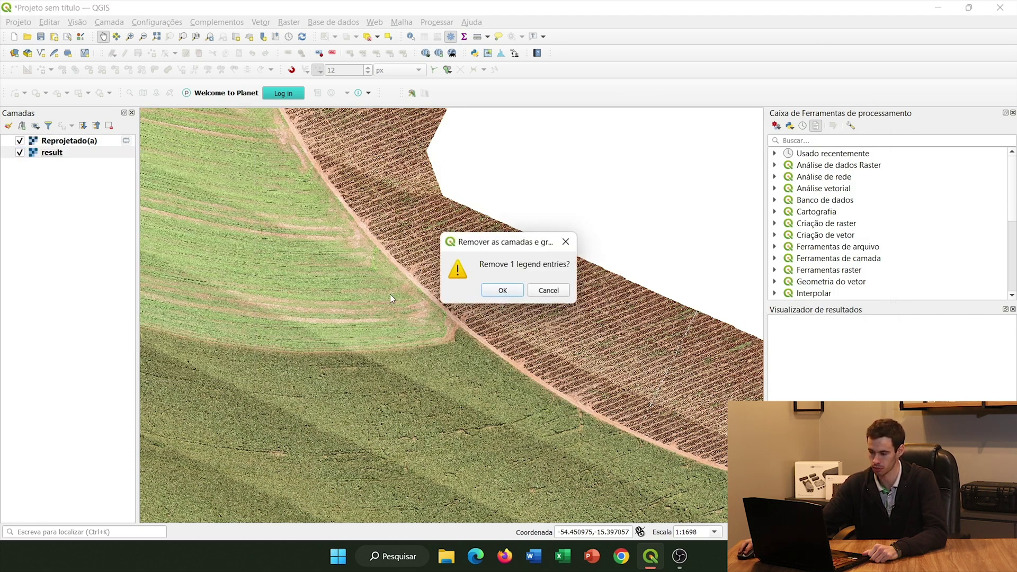
{"action": "left_click", "coordinate": [488, 291]}
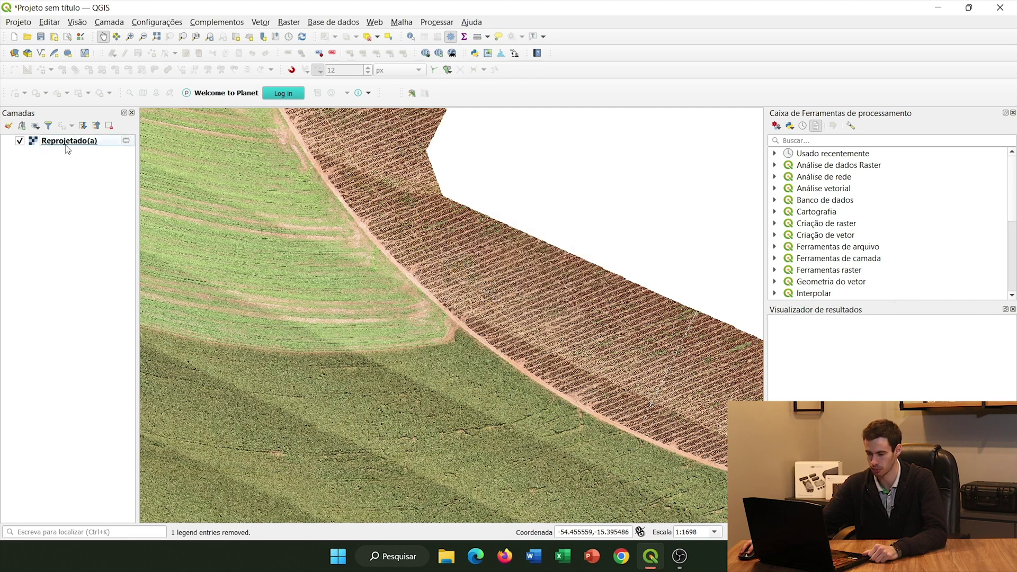
- Check the reprojected layer's CRS and set the project CRS to SIRGAS 2000 / UTM zone 21S (EPSG:31981)
{"action": "scroll", "coordinate": [392, 335], "scroll_direction": "down", "scroll_amount": 2}
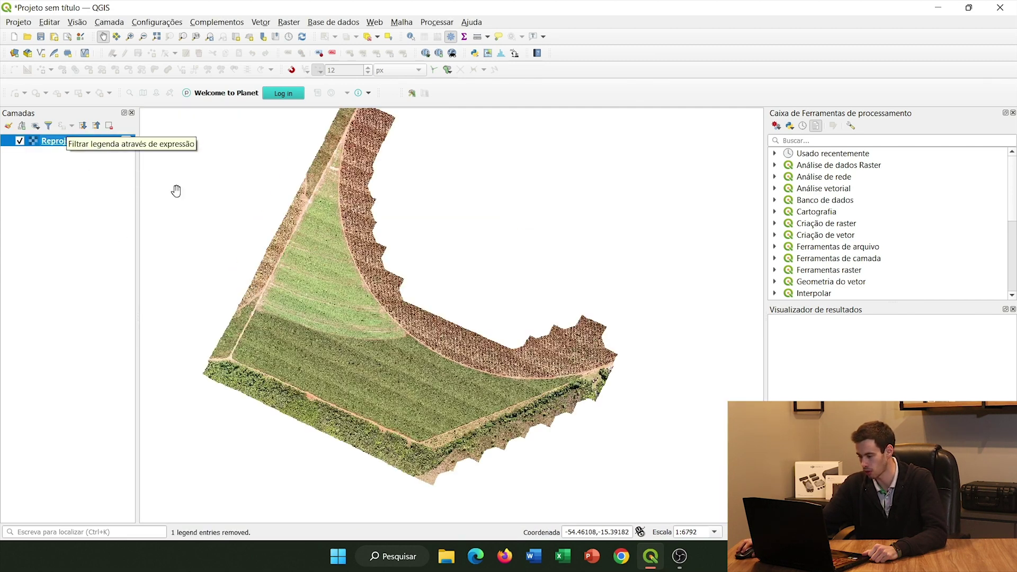
{"action": "right_click", "coordinate": [40, 141]}
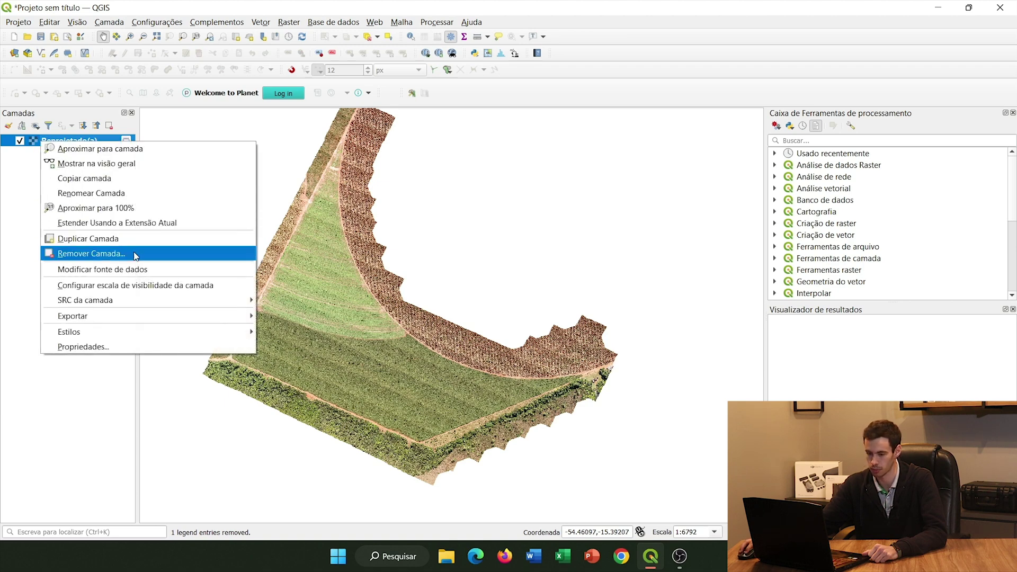
{"action": "mouse_move", "coordinate": [127, 302]}
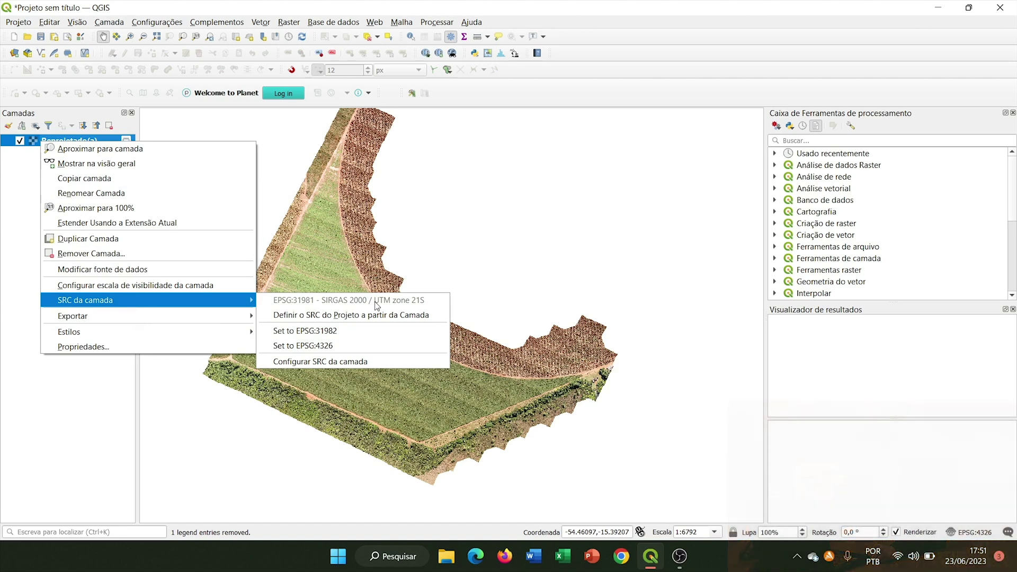
{"action": "left_click", "coordinate": [701, 324]}
{"action": "left_click", "coordinate": [964, 532]}
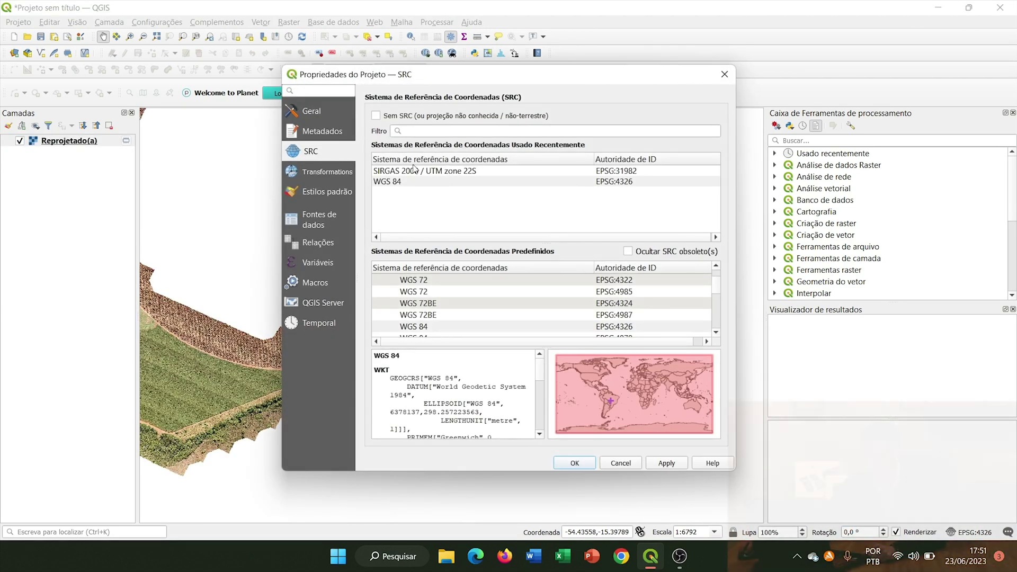
{"action": "scroll", "coordinate": [465, 286], "scroll_direction": "down", "scroll_amount": 4}
{"action": "scroll", "coordinate": [468, 283], "scroll_direction": "down", "scroll_amount": 5}
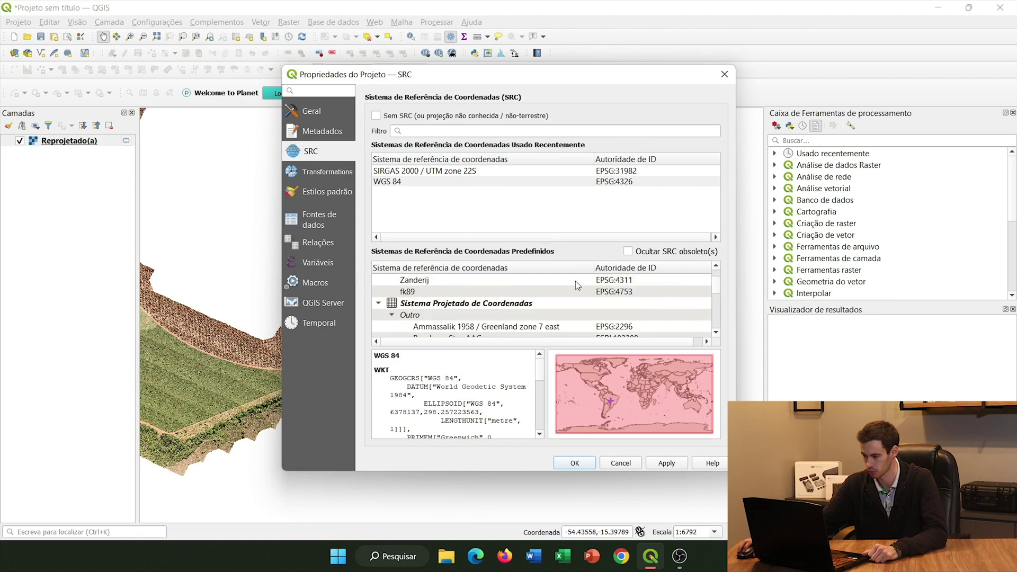
{"action": "scroll", "coordinate": [520, 314], "scroll_direction": "down", "scroll_amount": 15}
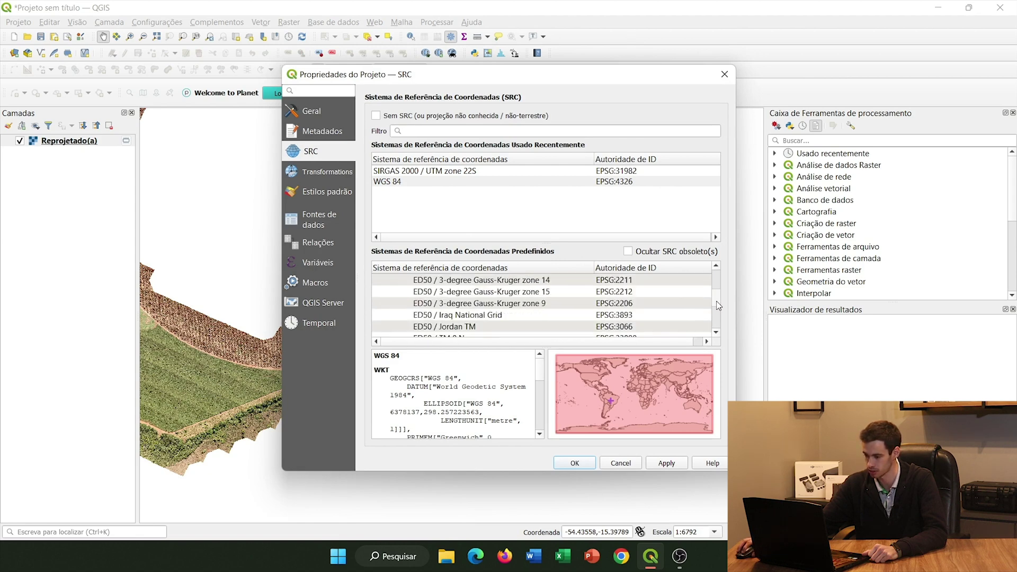
{"action": "scroll", "coordinate": [520, 313], "scroll_direction": "down", "scroll_amount": 4}
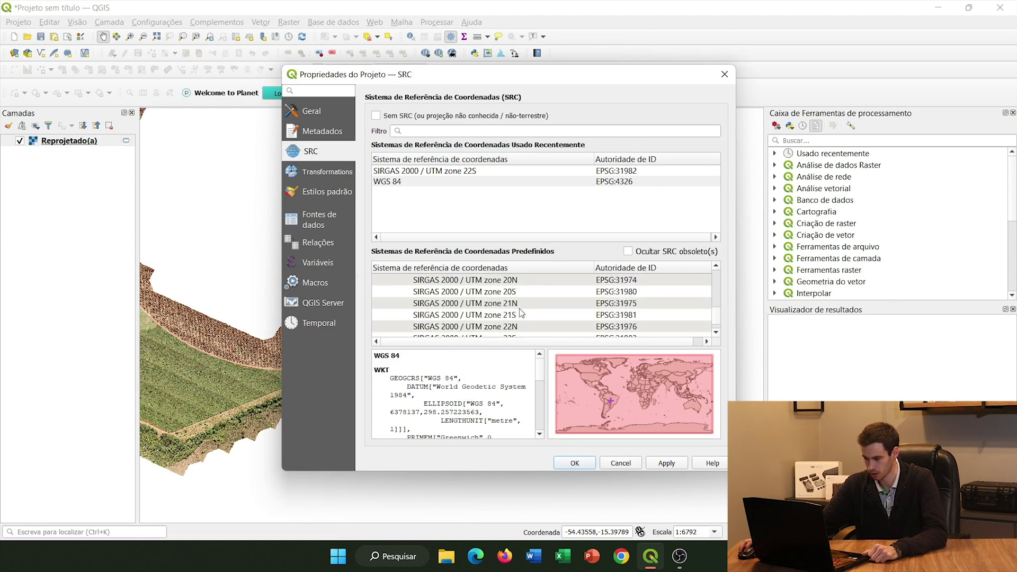
{"action": "left_click", "coordinate": [519, 317]}
{"action": "left_click", "coordinate": [669, 464]}
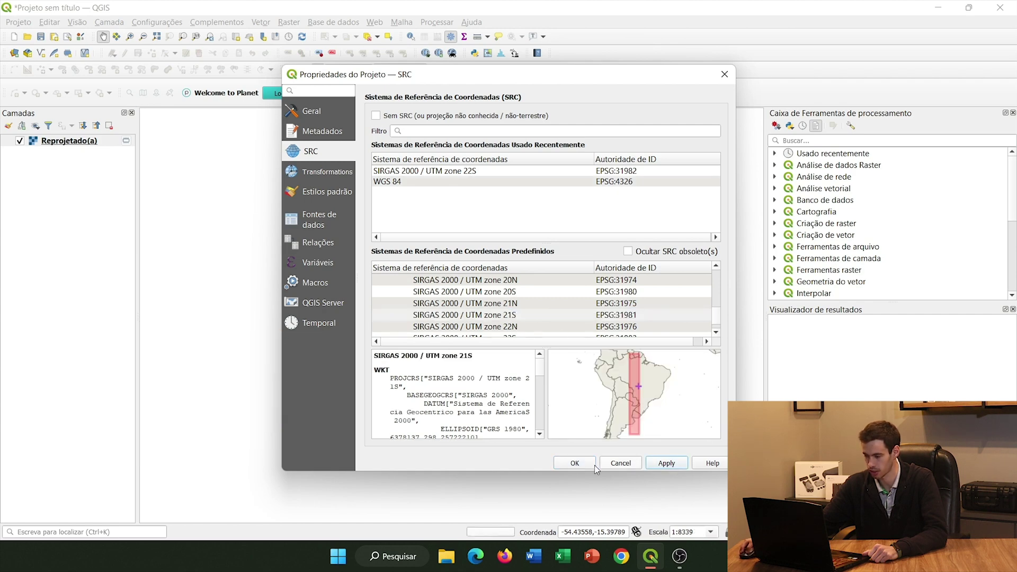
{"action": "left_click", "coordinate": [577, 464]}
{"action": "left_click_drag", "start_coordinate": [385, 351], "coordinate": [568, 377]}
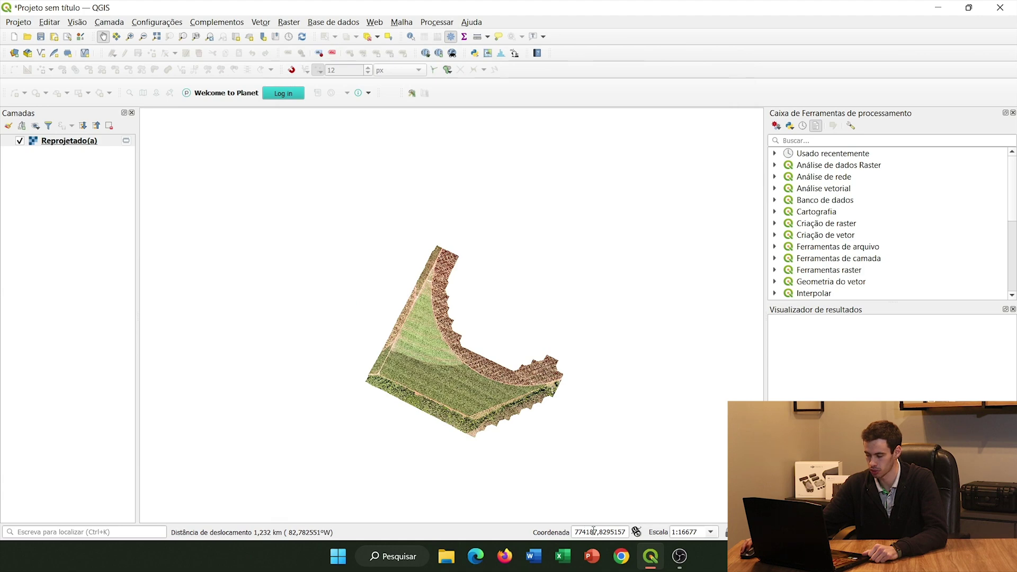
{"action": "scroll", "coordinate": [480, 405], "scroll_direction": "up", "scroll_amount": 1}
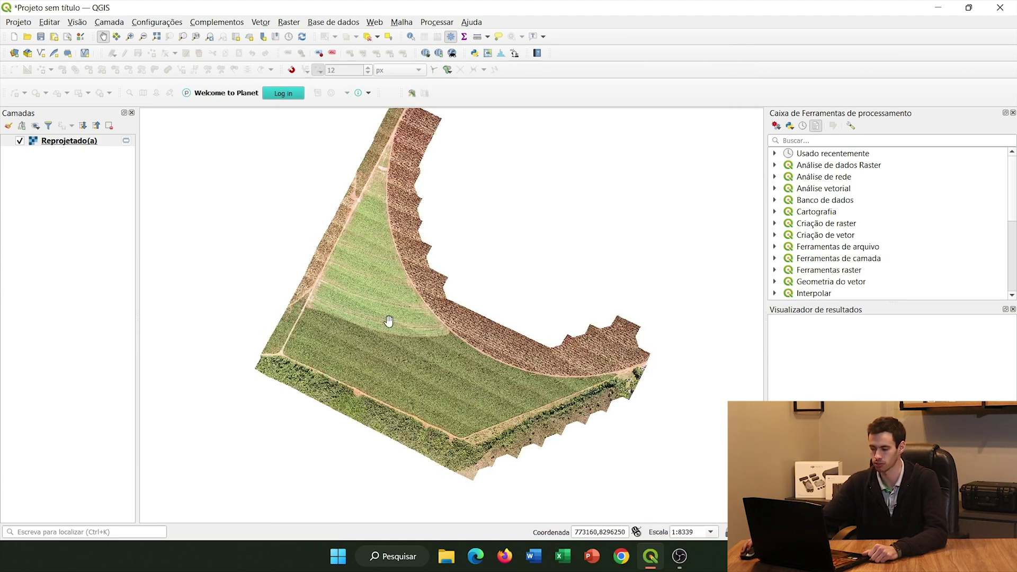
{"action": "scroll", "coordinate": [388, 320], "scroll_direction": "up", "scroll_amount": 1}
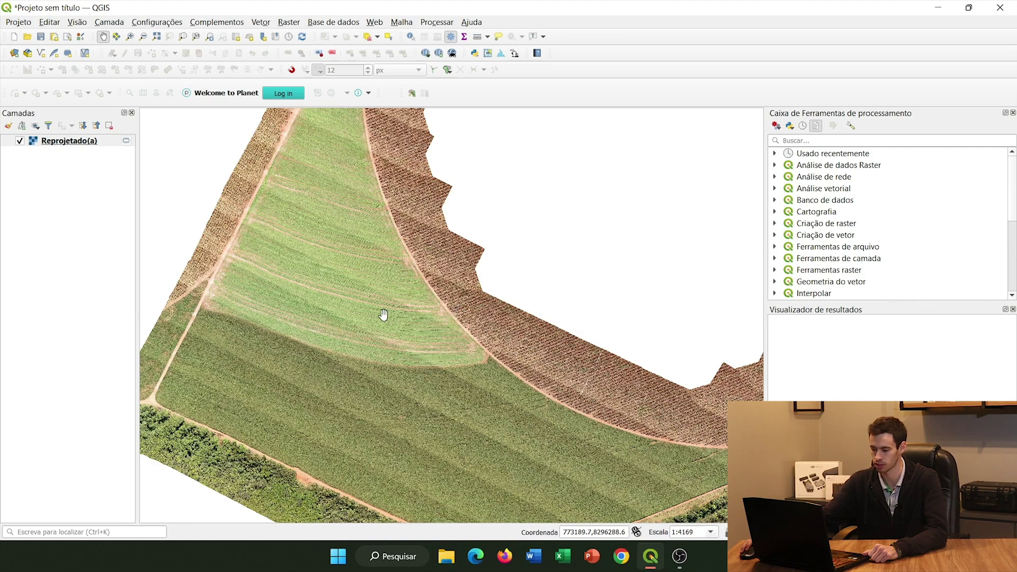
{"action": "left_click_drag", "start_coordinate": [402, 295], "coordinate": [323, 138]}
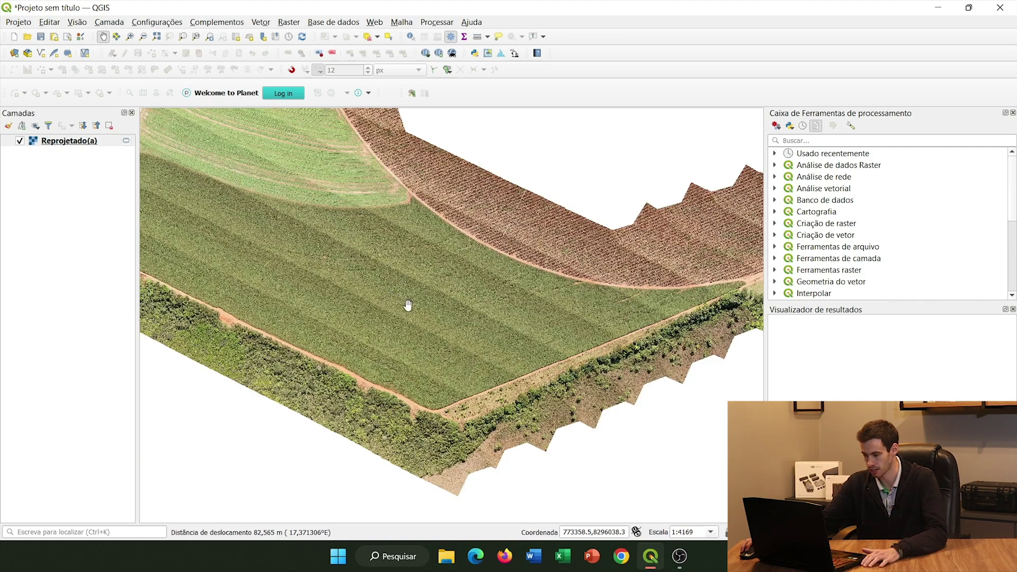
- Inspect the crop field in the reprojected orthomosaic at close range for gaps and planting lines
{"action": "scroll", "coordinate": [470, 350], "scroll_direction": "up", "scroll_amount": 3}
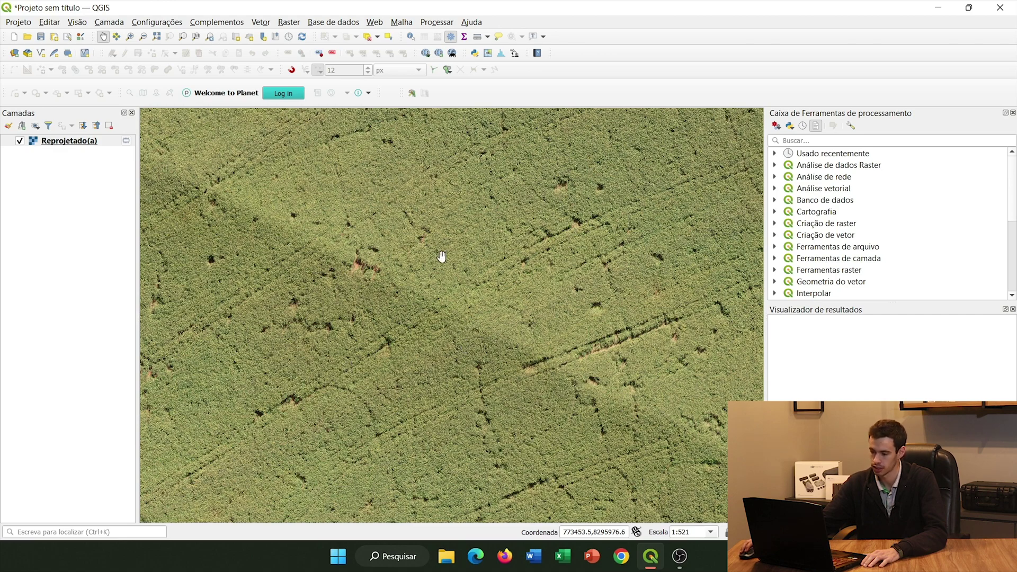
{"action": "scroll", "coordinate": [451, 244], "scroll_direction": "down", "scroll_amount": 2}
{"action": "left_click_drag", "start_coordinate": [365, 266], "coordinate": [447, 284]}
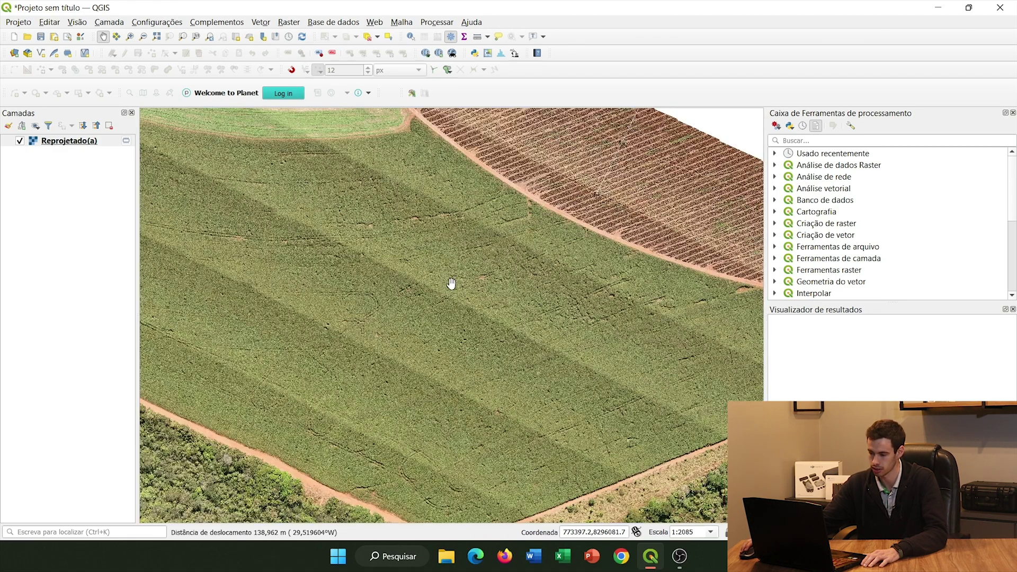
{"action": "scroll", "coordinate": [486, 387], "scroll_direction": "up", "scroll_amount": 2}
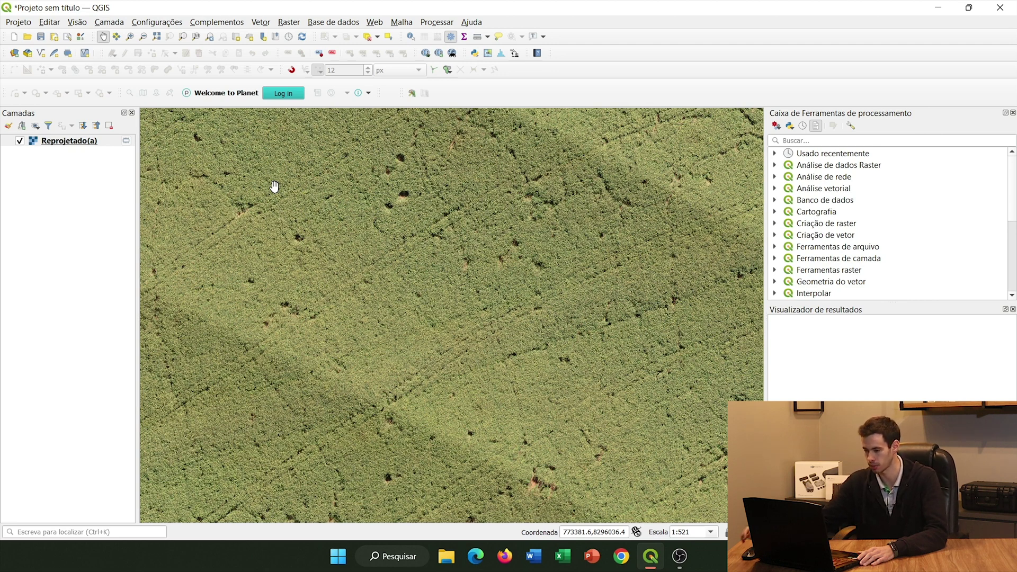
{"action": "scroll", "coordinate": [488, 305], "scroll_direction": "down", "scroll_amount": 3}
{"action": "left_click_drag", "start_coordinate": [488, 305], "coordinate": [438, 356]}
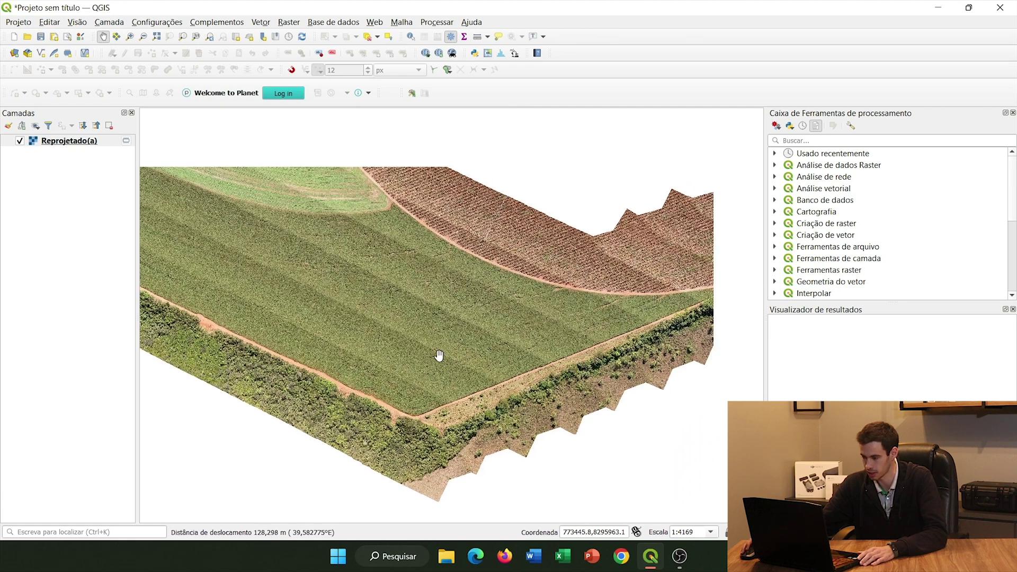
- Create a temporary scratch layer with polygon geometry, using the project CRS EPSG:31981 - SIRGAS 2000 / UTM zone 21S
{"action": "left_click", "coordinate": [109, 22]}
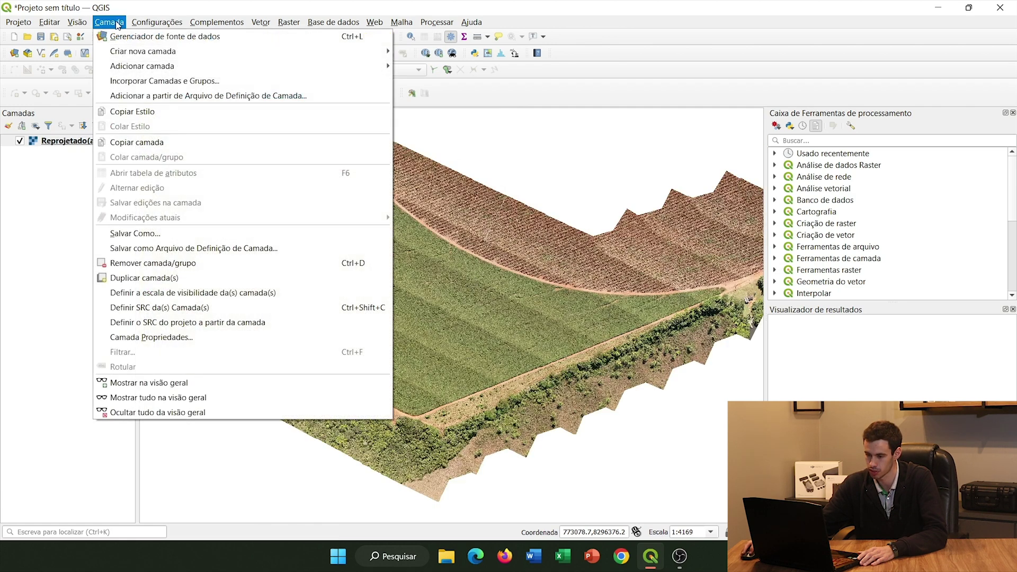
{"action": "mouse_move", "coordinate": [366, 52]}
{"action": "left_click", "coordinate": [439, 96]}
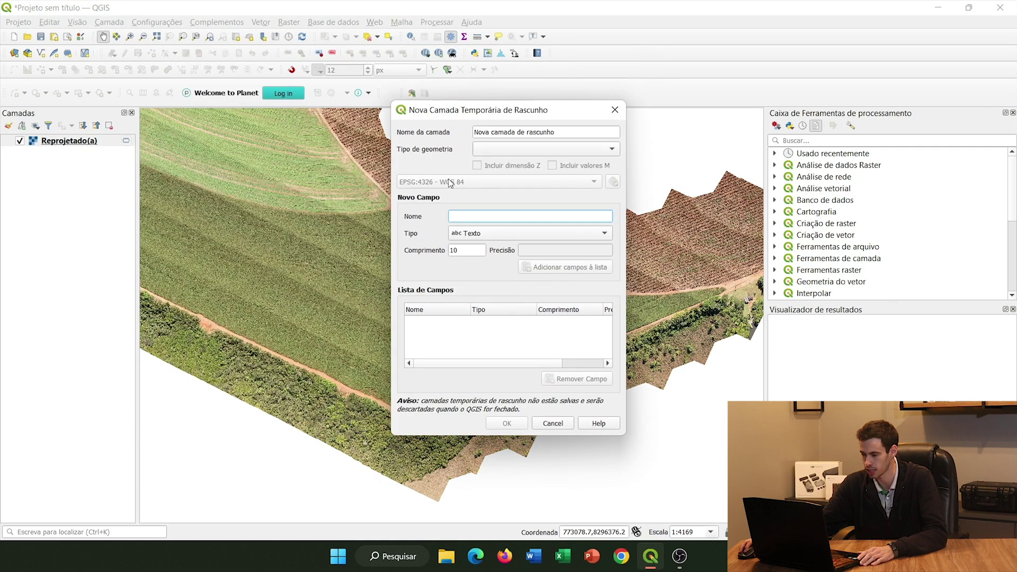
{"action": "left_click", "coordinate": [545, 150]}
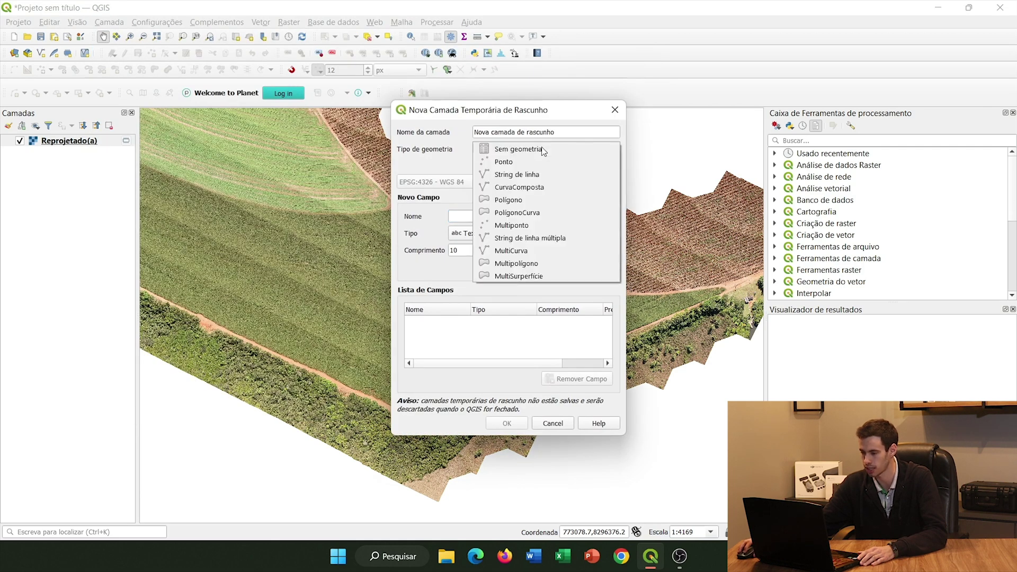
{"action": "left_click", "coordinate": [516, 201]}
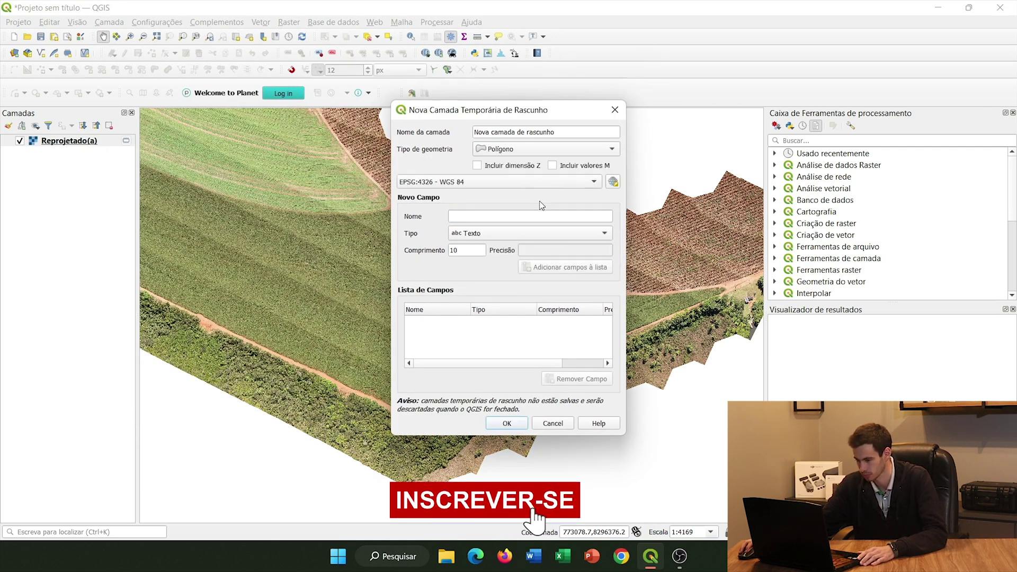
{"action": "left_click", "coordinate": [460, 186]}
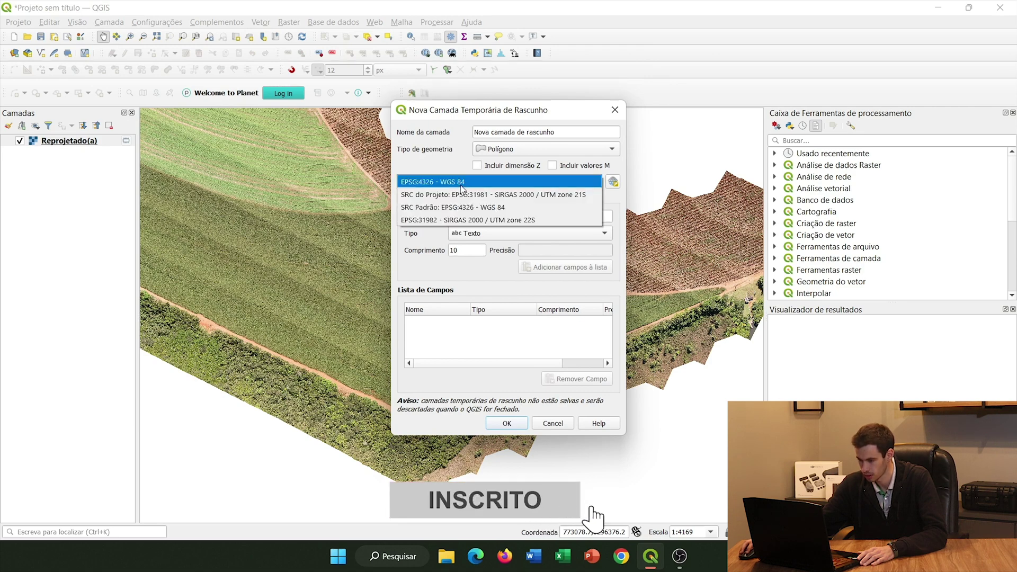
{"action": "left_click", "coordinate": [508, 198]}
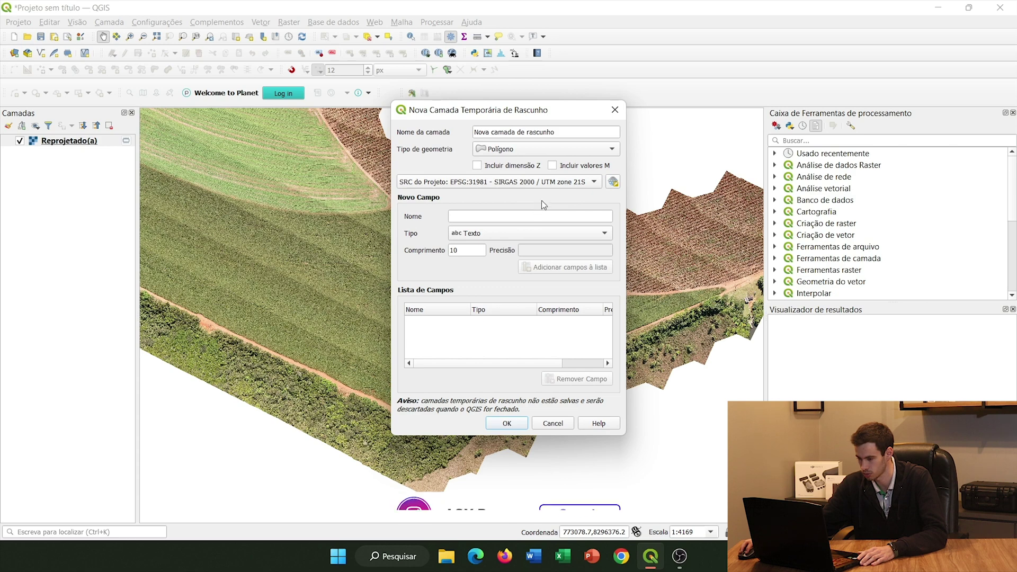
{"action": "left_click", "coordinate": [498, 427]}
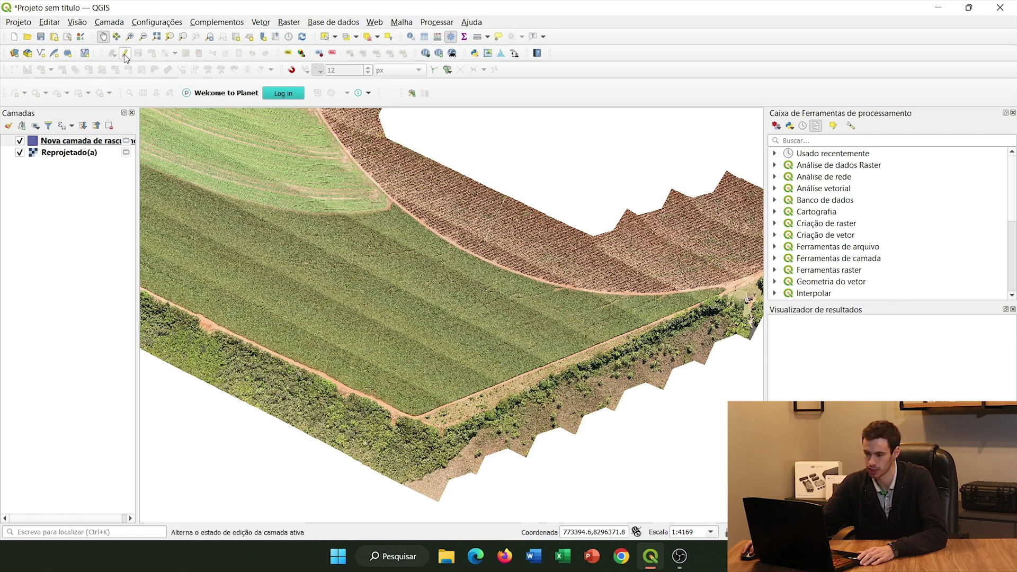
- Start a new polygon in the scratch layer at the dark green field's southern corner and trace its southeastern edge to the eastern tip
{"action": "left_click", "coordinate": [152, 54]}
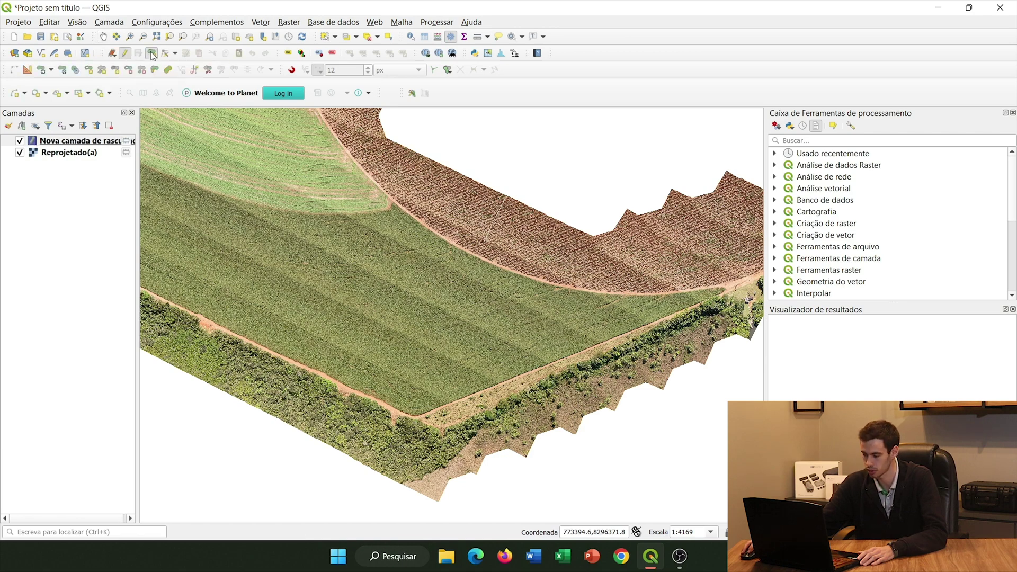
{"action": "scroll", "coordinate": [434, 416], "scroll_direction": "up", "scroll_amount": 3}
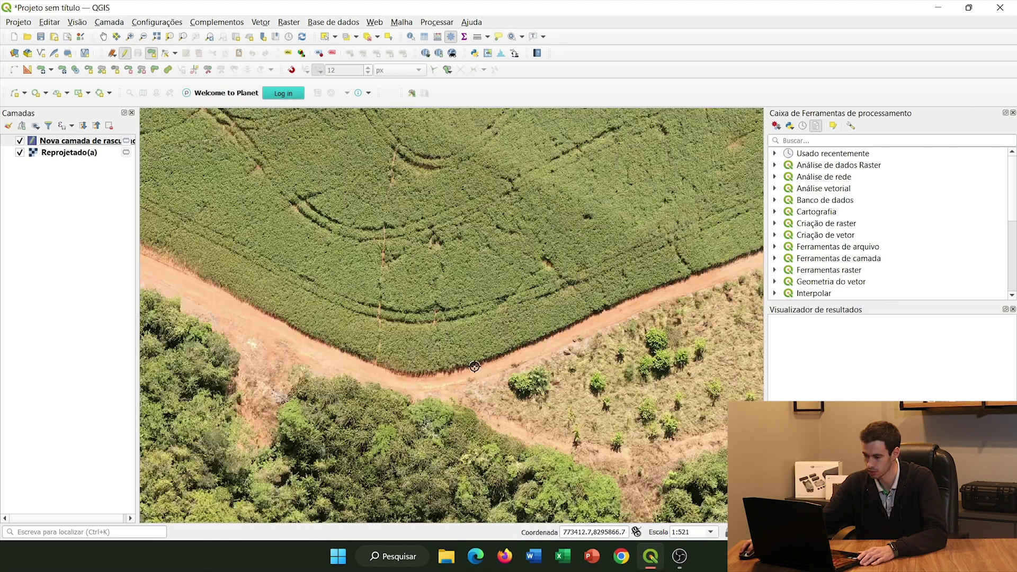
{"action": "left_click", "coordinate": [475, 364]}
{"action": "left_click", "coordinate": [602, 311]}
{"action": "left_click", "coordinate": [695, 274]}
{"action": "scroll", "coordinate": [695, 274], "scroll_direction": "down", "scroll_amount": 2}
{"action": "left_click_drag", "start_coordinate": [695, 274], "coordinate": [217, 358]}
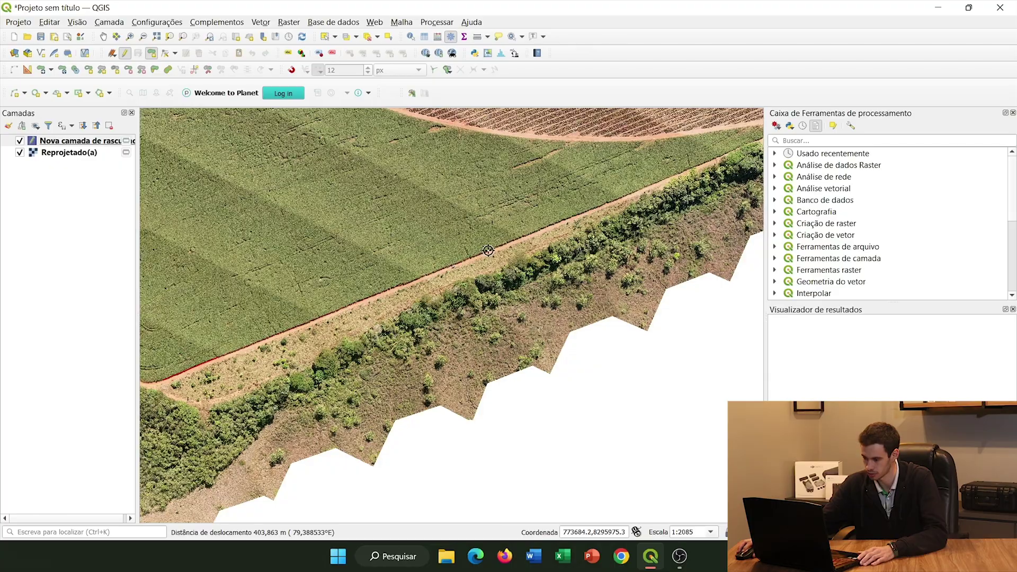
{"action": "left_click", "coordinate": [726, 157]}
- Continue the polygon boundary westward along the dark green field's curved northern edge
{"action": "left_click_drag", "start_coordinate": [726, 157], "coordinate": [447, 282]}
{"action": "left_click_drag", "start_coordinate": [212, 233], "coordinate": [585, 371]}
{"action": "left_click_drag", "start_coordinate": [169, 225], "coordinate": [588, 379]}
{"action": "left_click", "coordinate": [307, 223]}
{"action": "left_click_drag", "start_coordinate": [283, 208], "coordinate": [368, 255]}
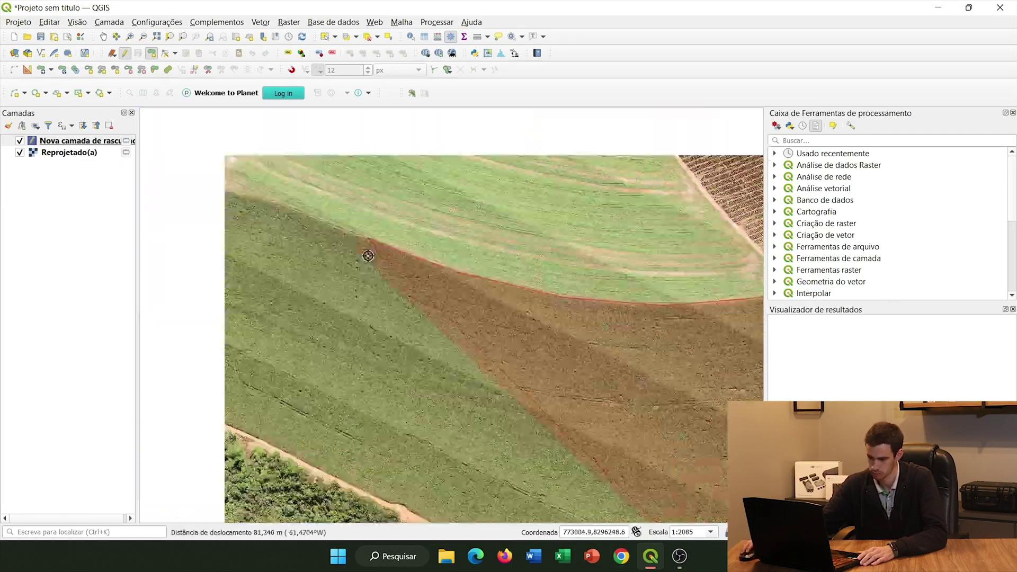
{"action": "left_click", "coordinate": [368, 255]}
- Trace the field's western and southwestern edges back to the starting corner and close the polygon
{"action": "scroll", "coordinate": [256, 324], "scroll_direction": "up", "scroll_amount": 1}
{"action": "left_click", "coordinate": [257, 325]}
{"action": "left_click_drag", "start_coordinate": [662, 455], "coordinate": [493, 347]}
{"action": "left_click", "coordinate": [492, 347]}
{"action": "scroll", "coordinate": [492, 348], "scroll_direction": "up", "scroll_amount": 1}
{"action": "left_click_drag", "start_coordinate": [689, 365], "coordinate": [411, 250]}
{"action": "left_click", "coordinate": [448, 313]}
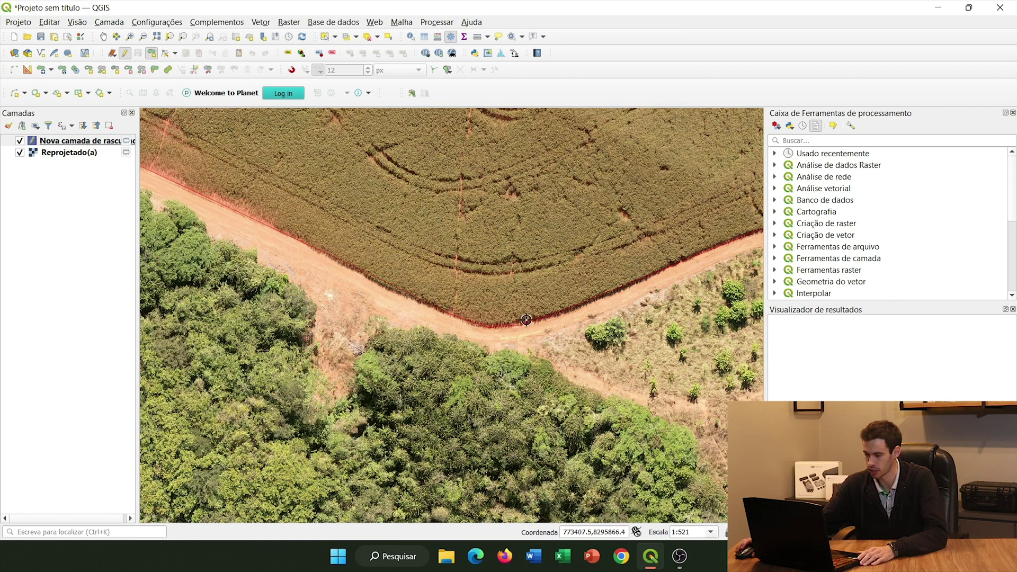
- Stop editing the scratch layer and save the new field polygon
{"action": "scroll", "coordinate": [528, 306], "scroll_direction": "down", "scroll_amount": 8}
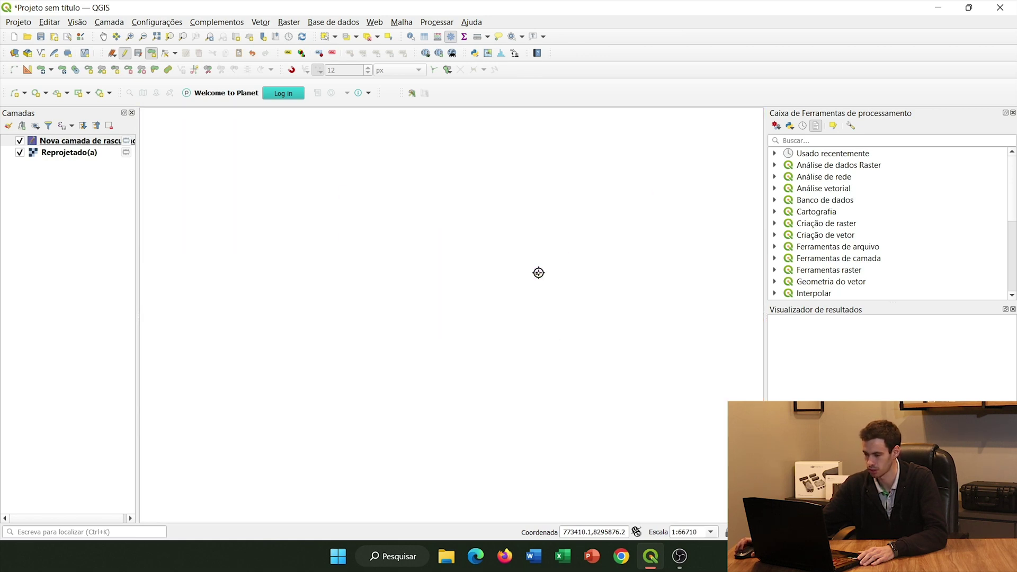
{"action": "scroll", "coordinate": [538, 273], "scroll_direction": "up", "scroll_amount": 4}
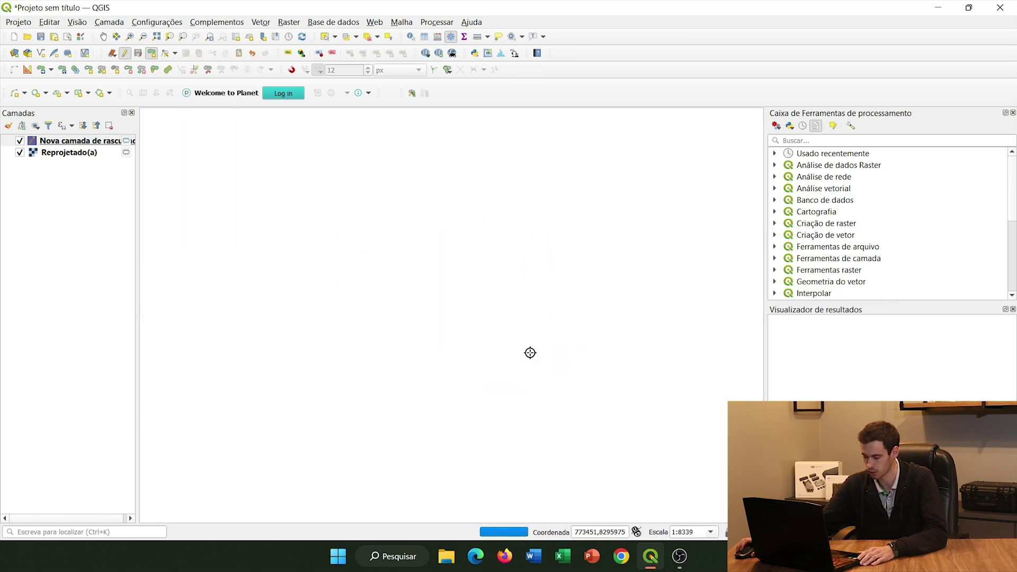
{"action": "scroll", "coordinate": [529, 352], "scroll_direction": "up", "scroll_amount": 1}
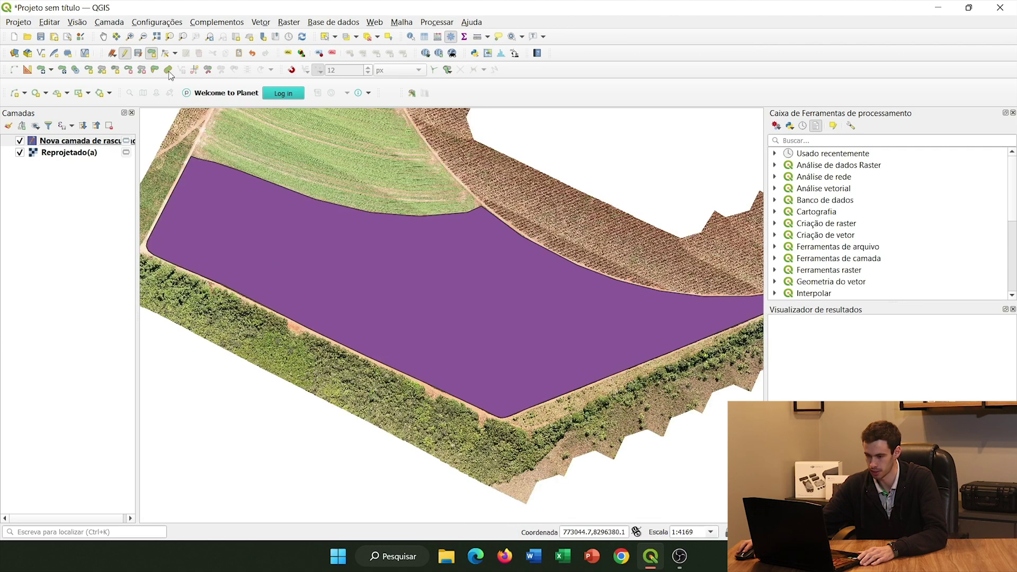
{"action": "left_click", "coordinate": [125, 53]}
{"action": "left_click", "coordinate": [520, 288]}
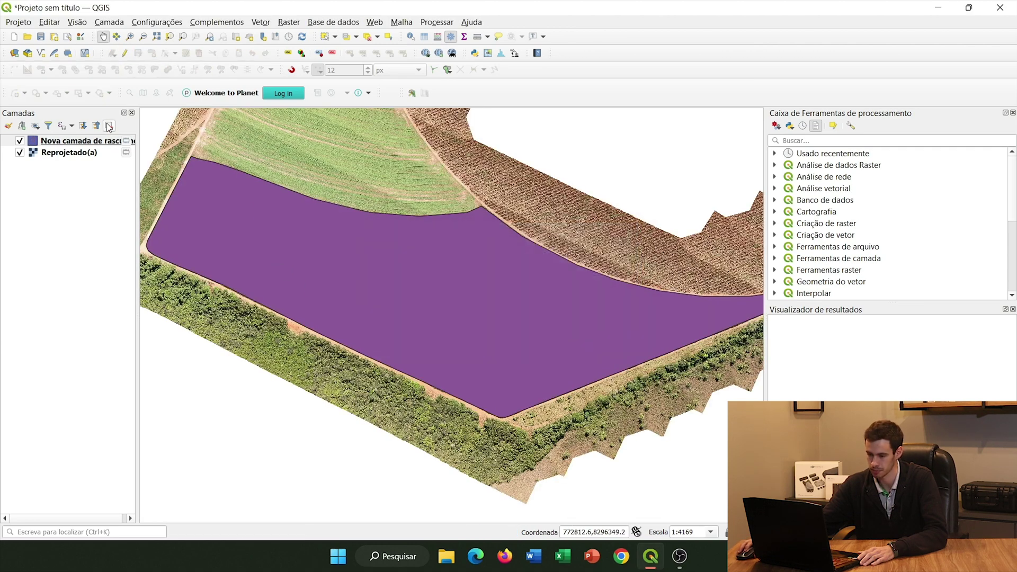
- Make the scratch layer's simple fill transparent in its symbology and apply it
{"action": "left_click", "coordinate": [68, 142]}
{"action": "double_click", "coordinate": [74, 148]}
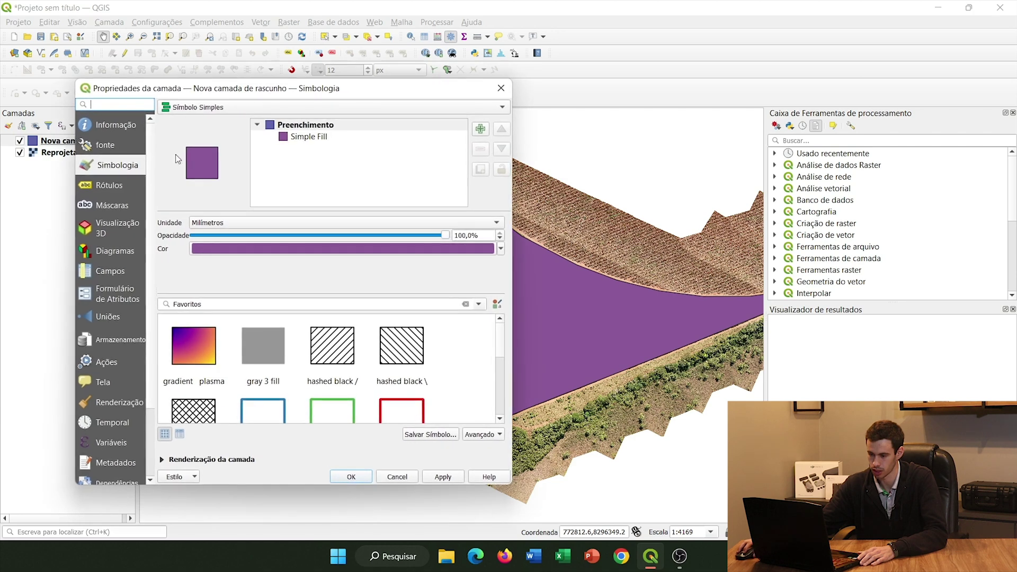
{"action": "left_click", "coordinate": [285, 137]}
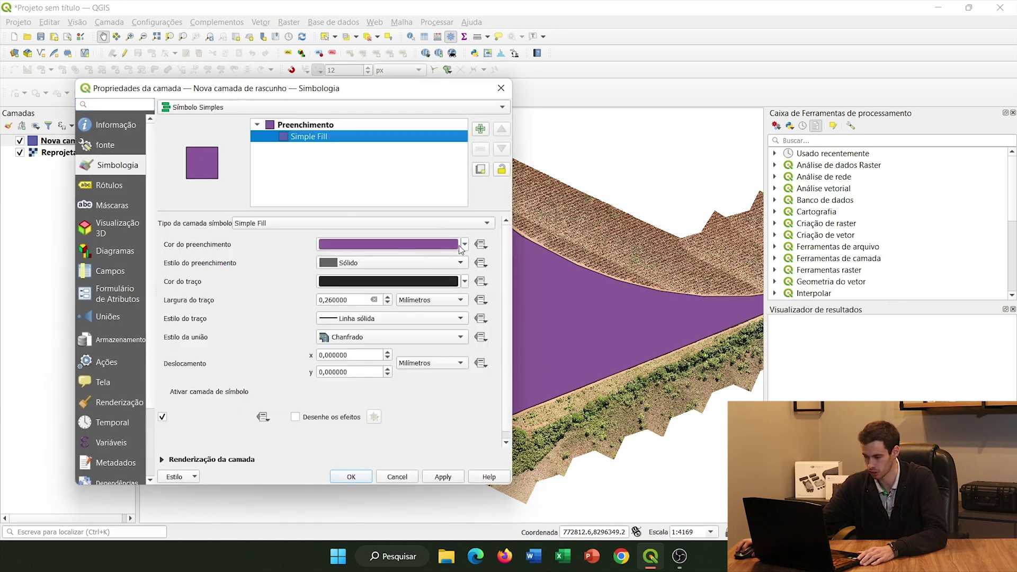
{"action": "left_click", "coordinate": [464, 244]}
{"action": "left_click", "coordinate": [331, 260]}
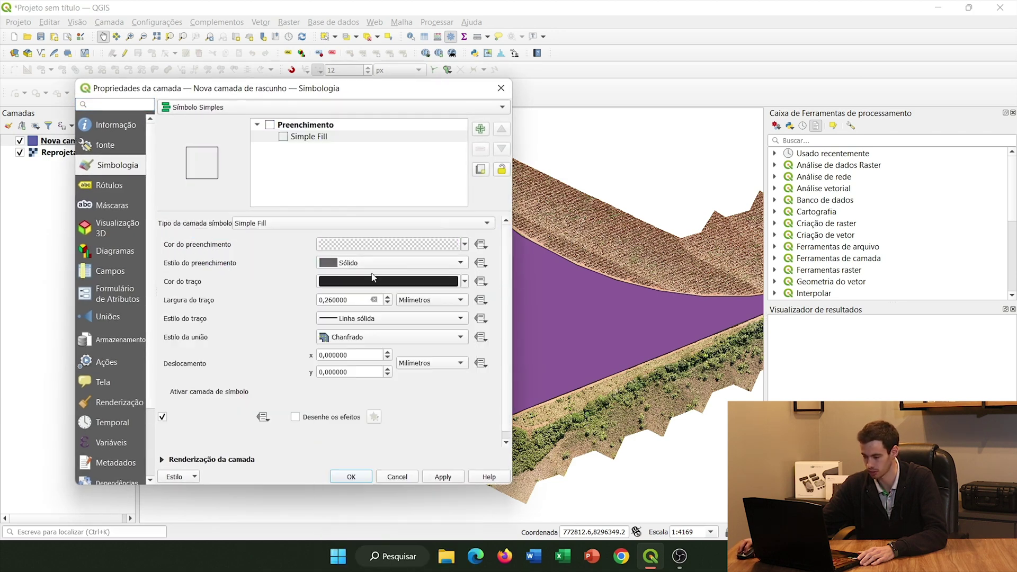
{"action": "left_click", "coordinate": [451, 479]}
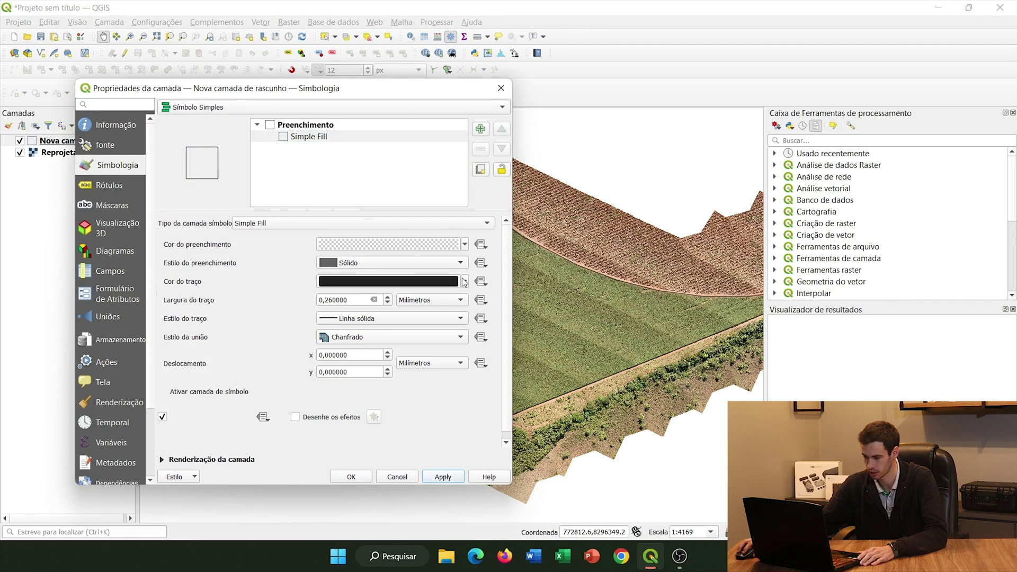
- Set the polygon's stroke color to red and its stroke width to 0.66 mm, and accept the symbology
{"action": "left_click", "coordinate": [464, 282]}
{"action": "left_click", "coordinate": [458, 344]}
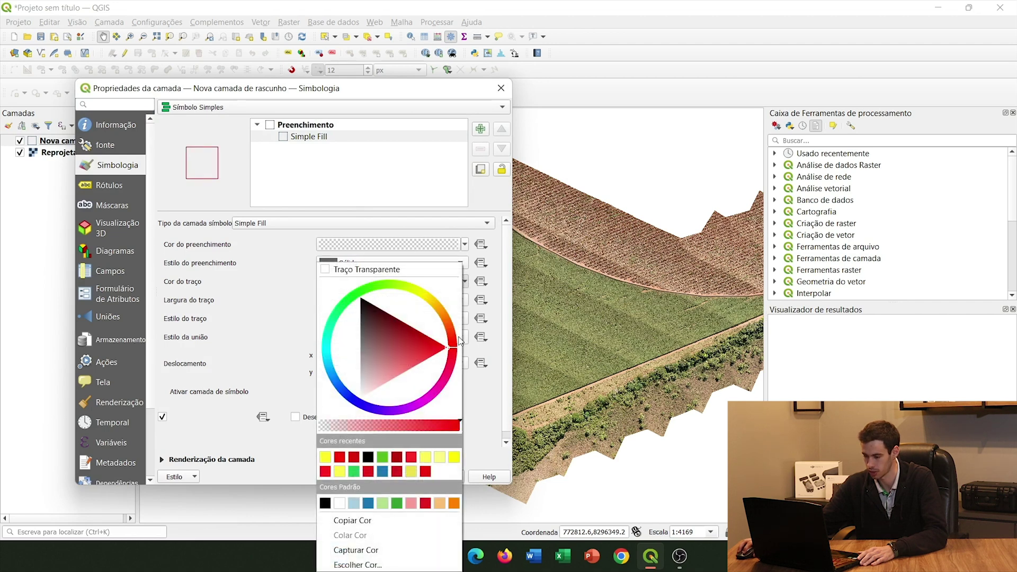
{"action": "left_click", "coordinate": [297, 327]}
{"action": "left_click", "coordinate": [387, 297]}
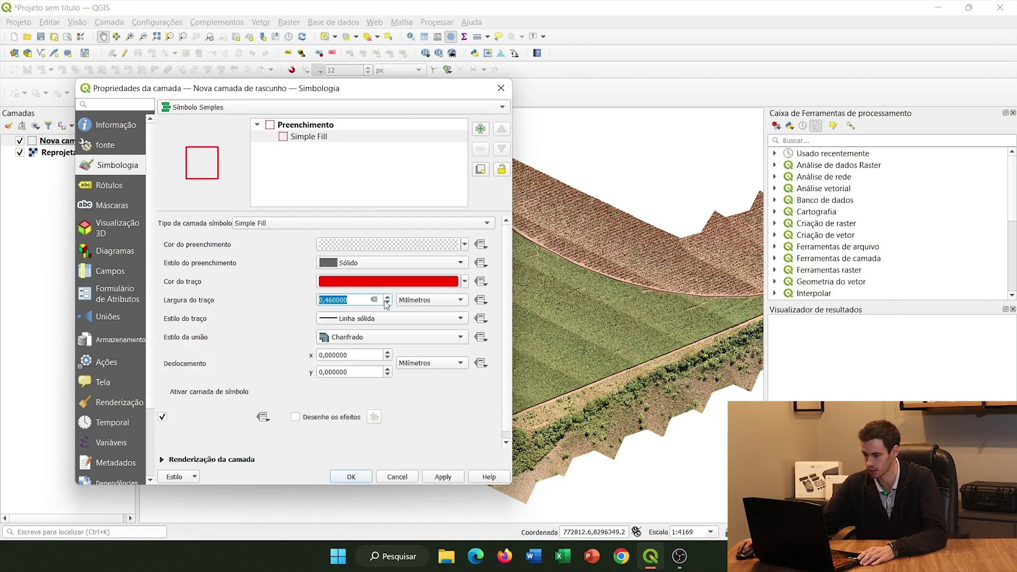
{"action": "left_click", "coordinate": [435, 482]}
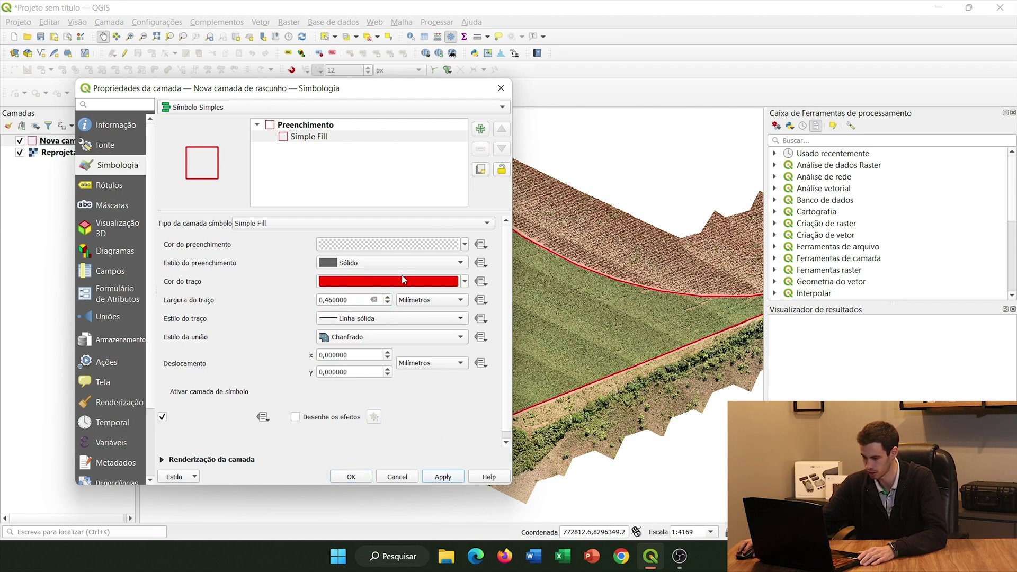
{"action": "left_click", "coordinate": [352, 477]}
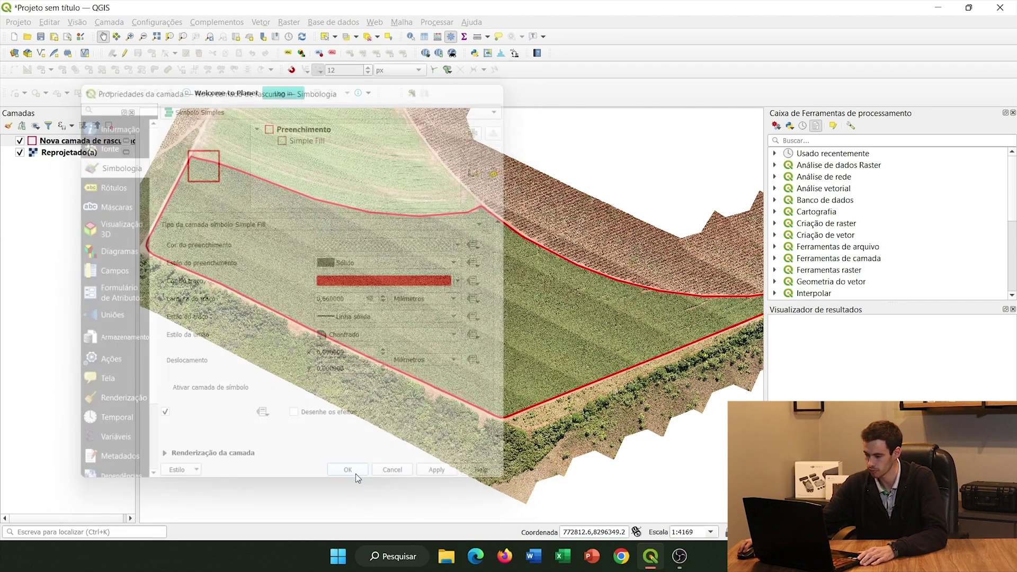
- Set up a new decimal (real) field named Area with precision 2 in the scratch layer's field calculator
{"action": "scroll", "coordinate": [467, 321], "scroll_direction": "down", "scroll_amount": 1}
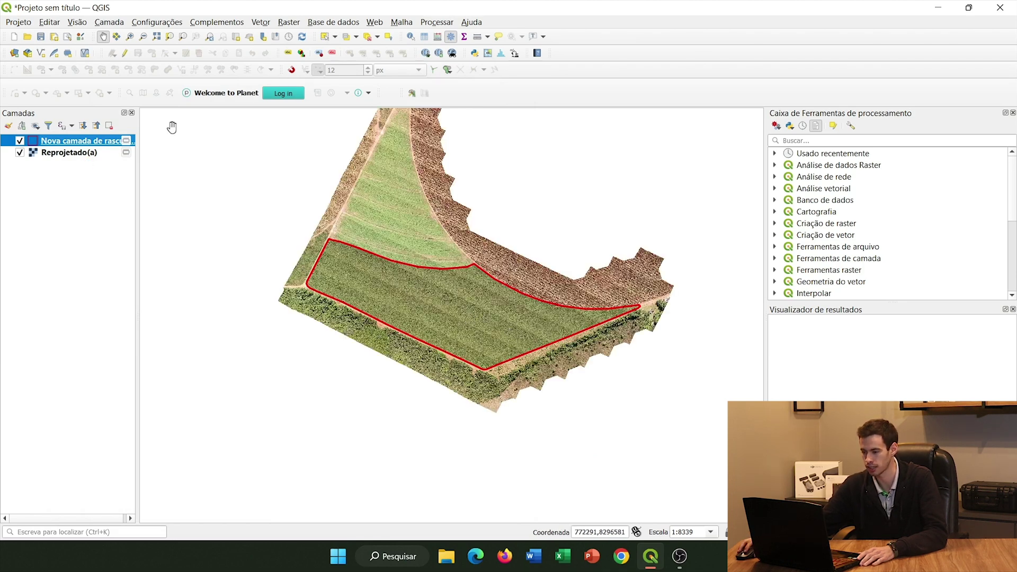
{"action": "left_click", "coordinate": [438, 38]}
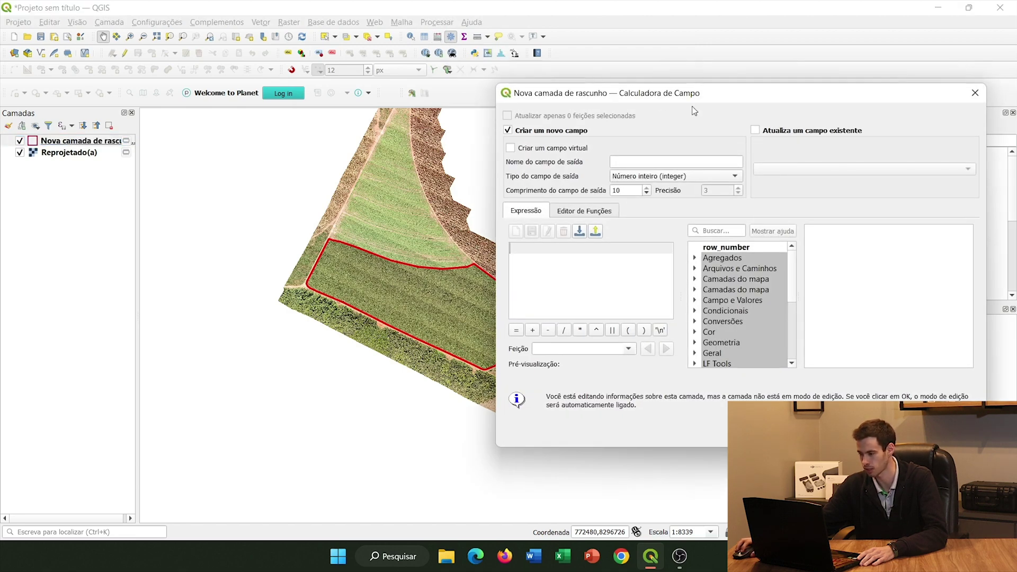
{"action": "left_click", "coordinate": [627, 150]}
{"action": "type", "text": "Area"}
{"action": "left_click", "coordinate": [645, 165]}
{"action": "left_click", "coordinate": [639, 178]}
- Calculate the Area field in hectares with the expression $area /10000 and create the field
{"action": "left_click", "coordinate": [696, 216]}
{"action": "type", "text": "$"}
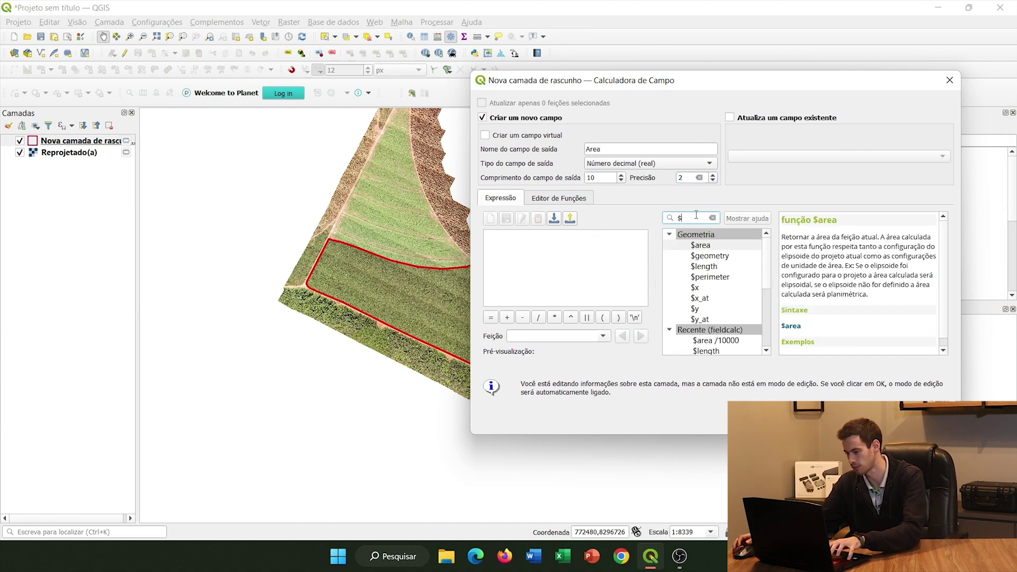
{"action": "left_click", "coordinate": [703, 246]}
{"action": "double_click", "coordinate": [703, 246]}
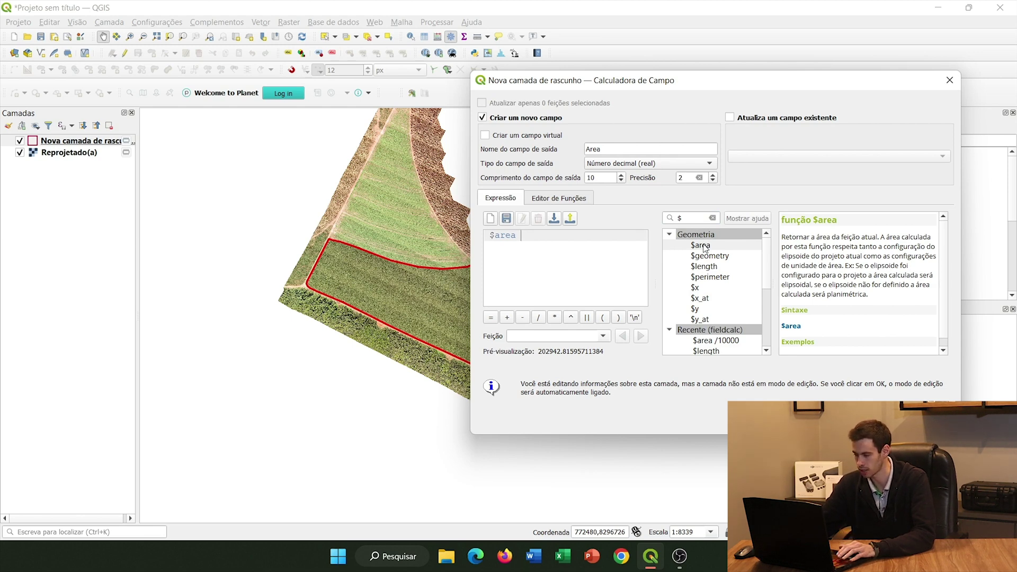
{"action": "type", "text": "/10000"}
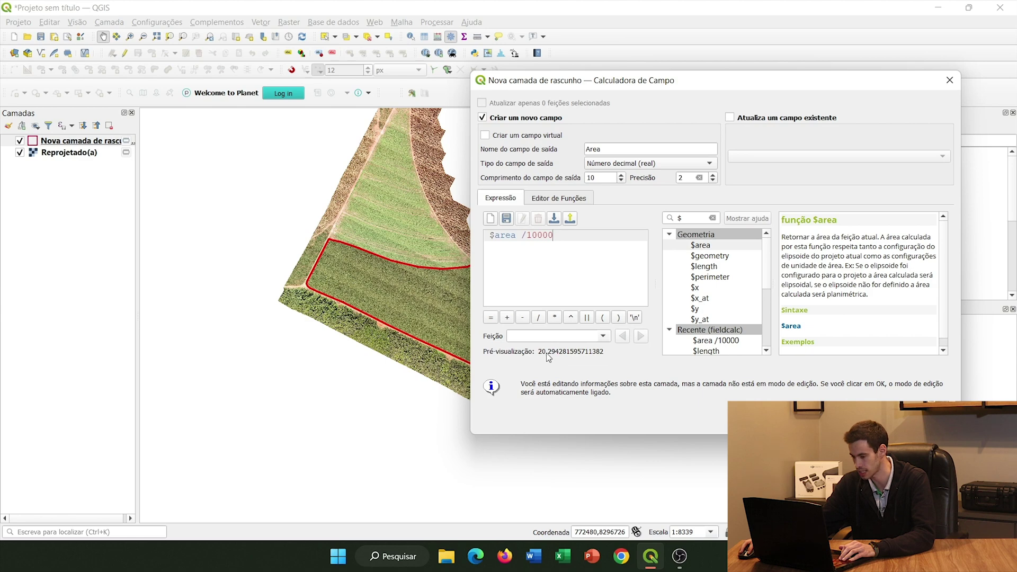
{"action": "left_click", "coordinate": [824, 419]}
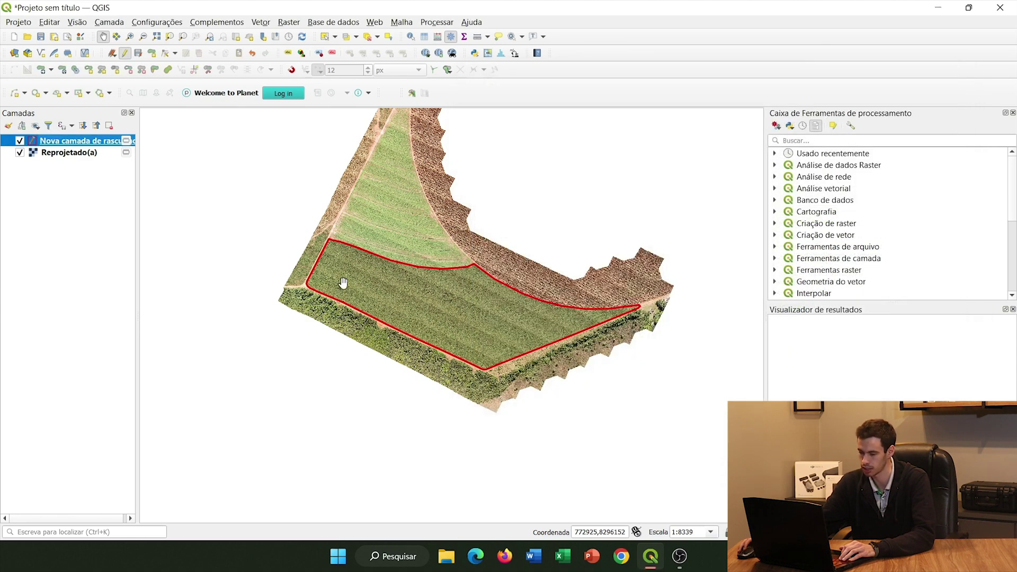
- Open the polygon layer's attribute table, read the Area value and minimize the table
{"action": "right_click", "coordinate": [75, 144]}
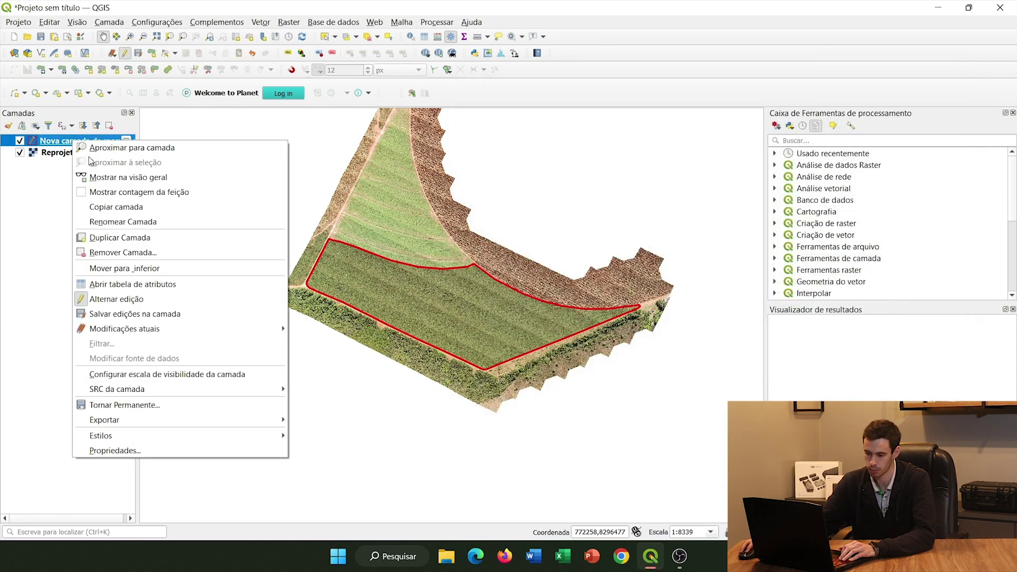
{"action": "left_click", "coordinate": [127, 283]}
{"action": "left_click", "coordinate": [450, 228]}
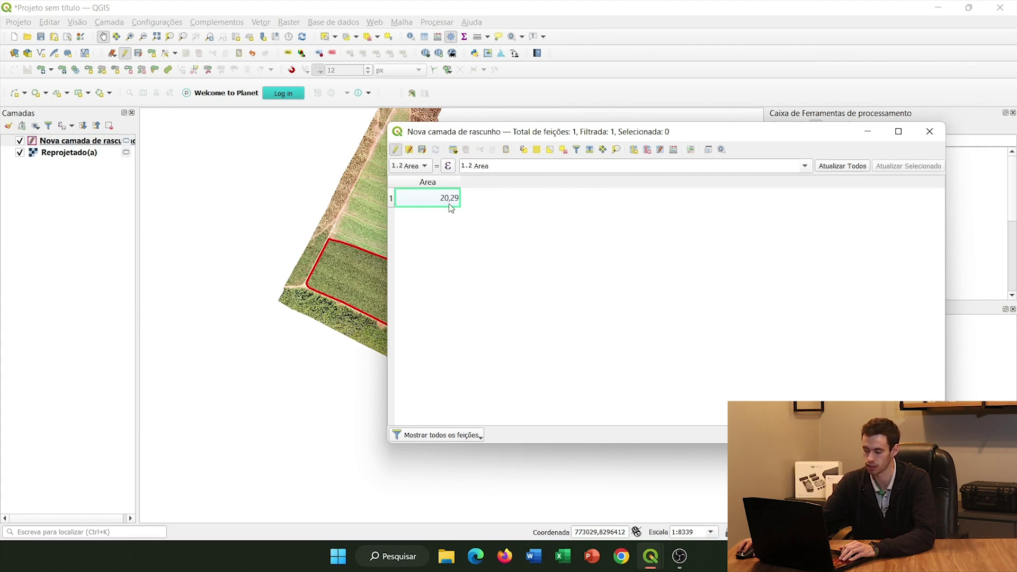
{"action": "left_click", "coordinate": [868, 132]}
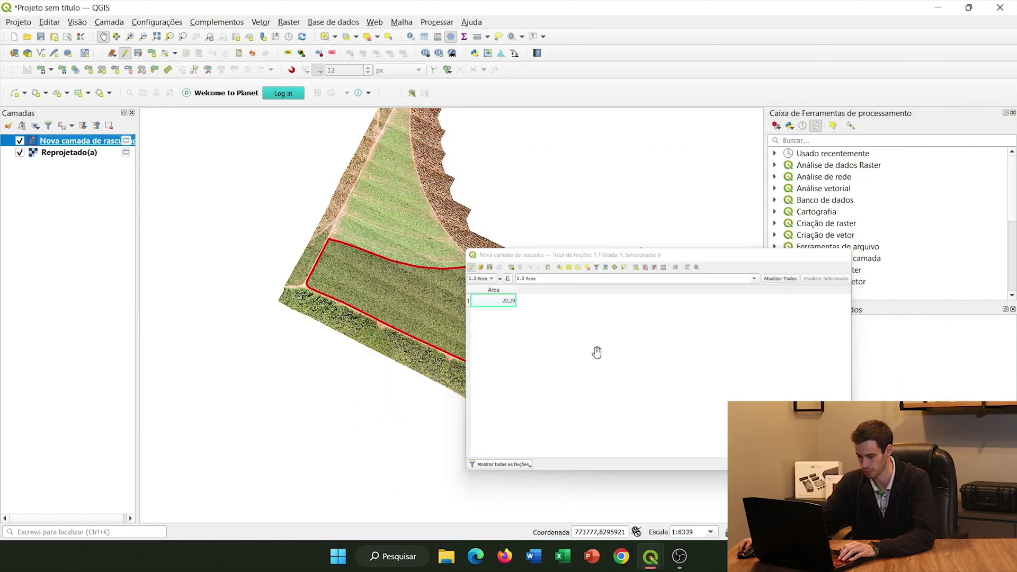
- Switch to Notepad (Bloco de notas), note "Area total: 20,29" in hectares and minimize it
{"action": "left_click", "coordinate": [337, 557]}
{"action": "type", "text": "bloco de notas"}
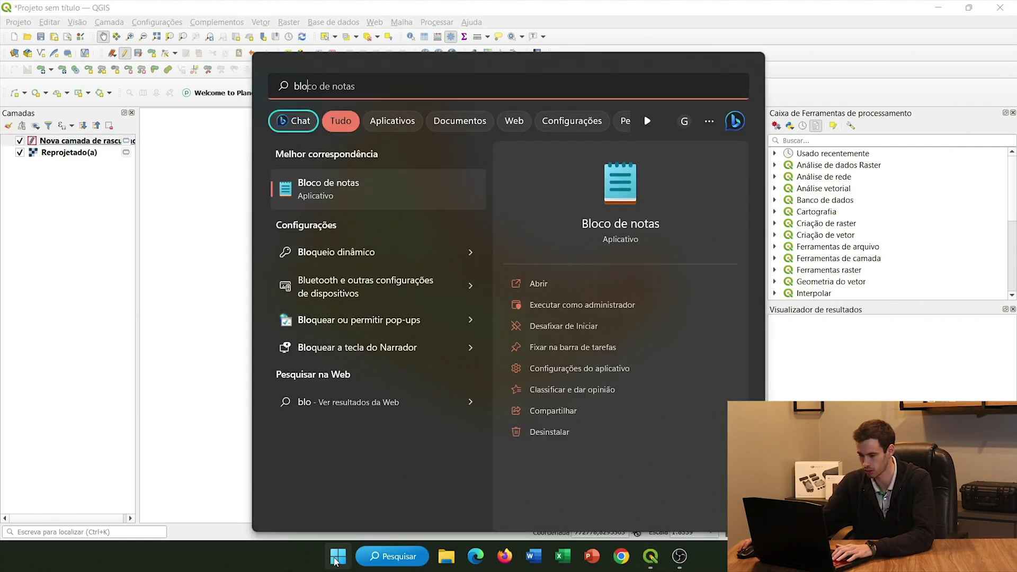
{"action": "left_click", "coordinate": [342, 187]}
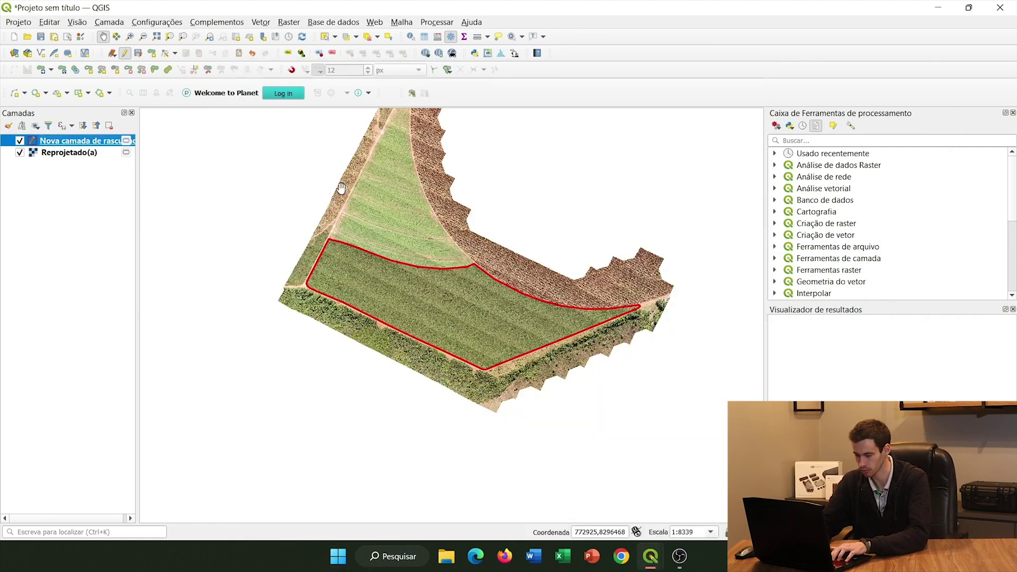
{"action": "type", "text": "Area total: 20,2"}
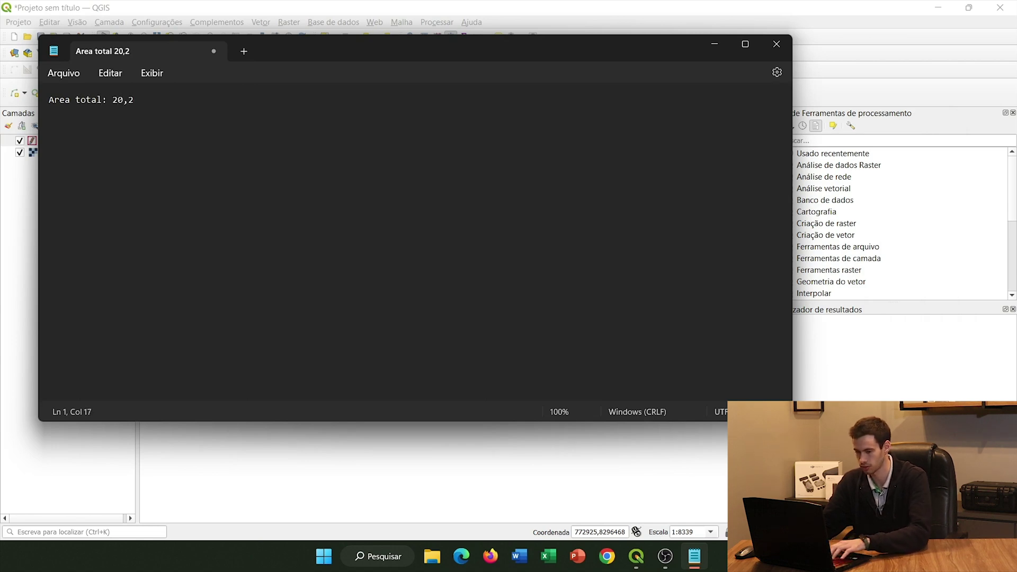
{"action": "type", "text": "9 hectate"}
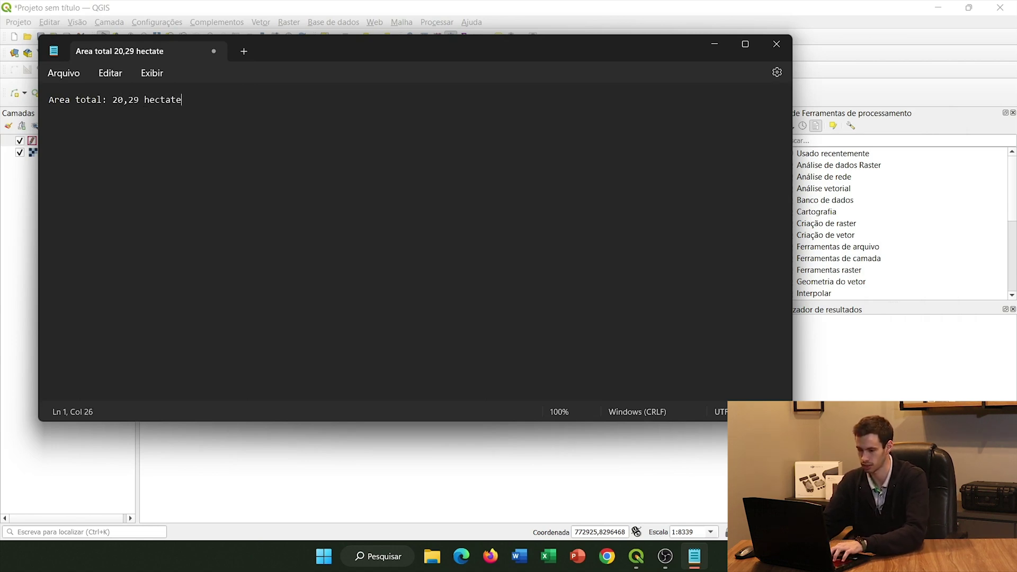
{"action": "type", "text": "s"}
{"action": "key", "text": "Return"}
{"action": "left_click", "coordinate": [714, 44]}
- Create a temporary scratch layer with line string geometry in the project CRS, EPSG:31981 - SIRGAS 2000 / UTM zone 21S
{"action": "scroll", "coordinate": [510, 306], "scroll_direction": "up", "scroll_amount": 1}
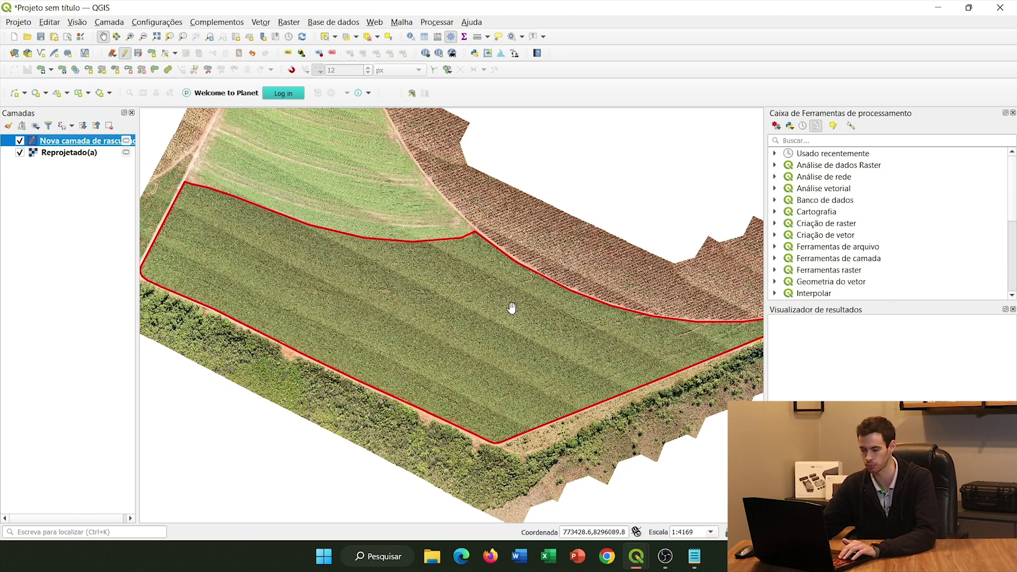
{"action": "left_click_drag", "start_coordinate": [246, 228], "coordinate": [254, 231]}
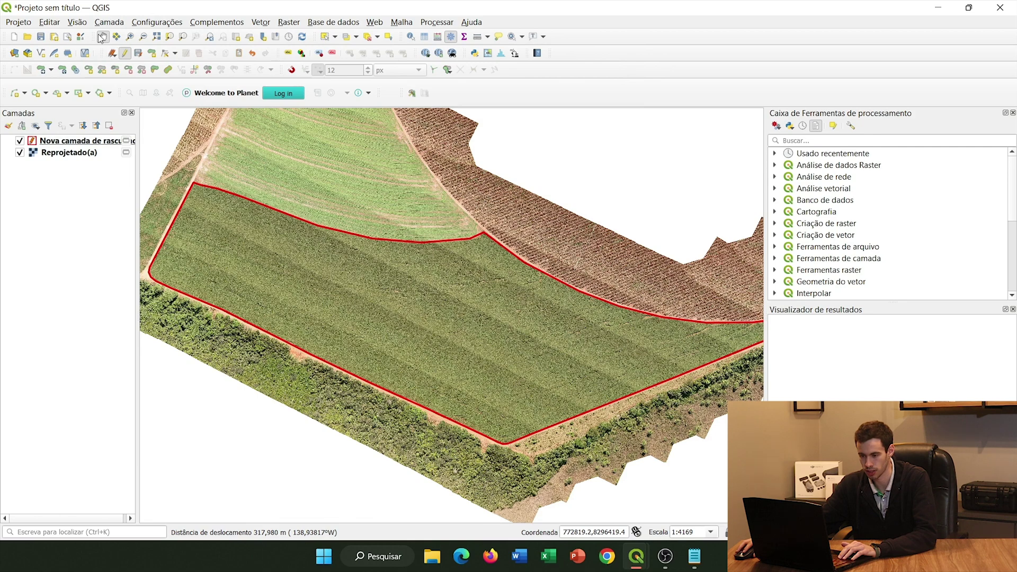
{"action": "left_click", "coordinate": [109, 22]}
{"action": "mouse_move", "coordinate": [318, 52]}
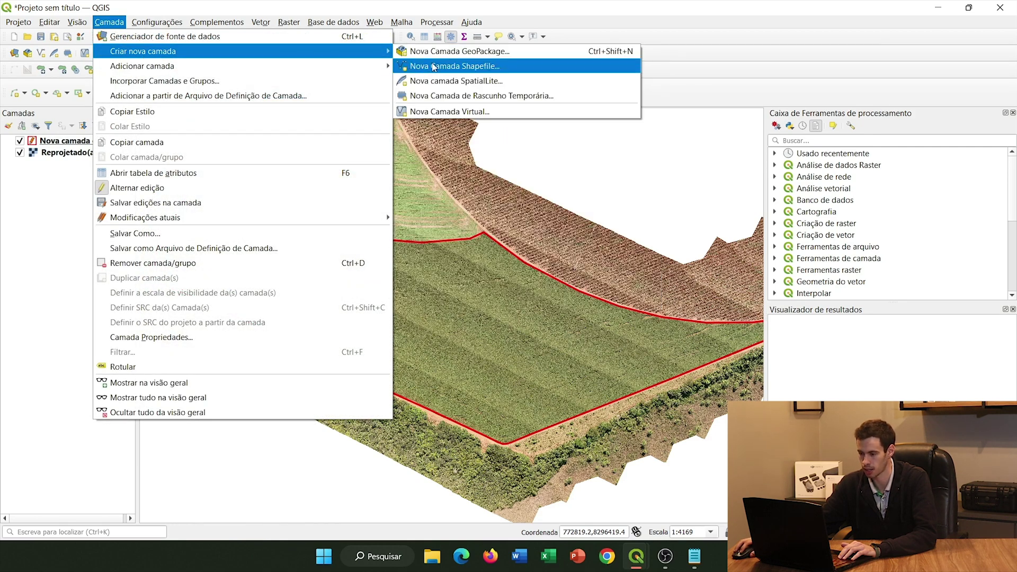
{"action": "left_click", "coordinate": [470, 96]}
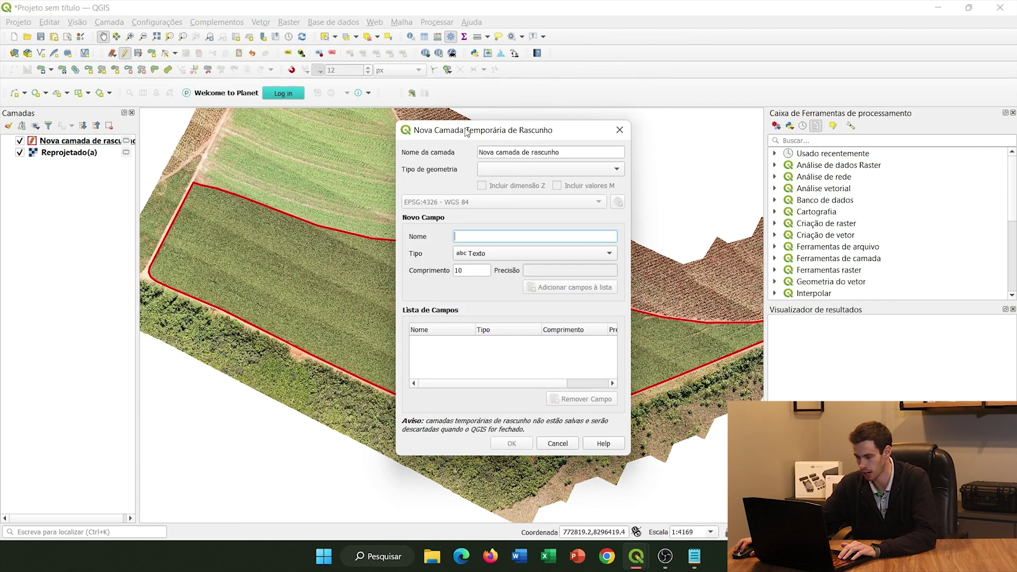
{"action": "left_click", "coordinate": [534, 170]}
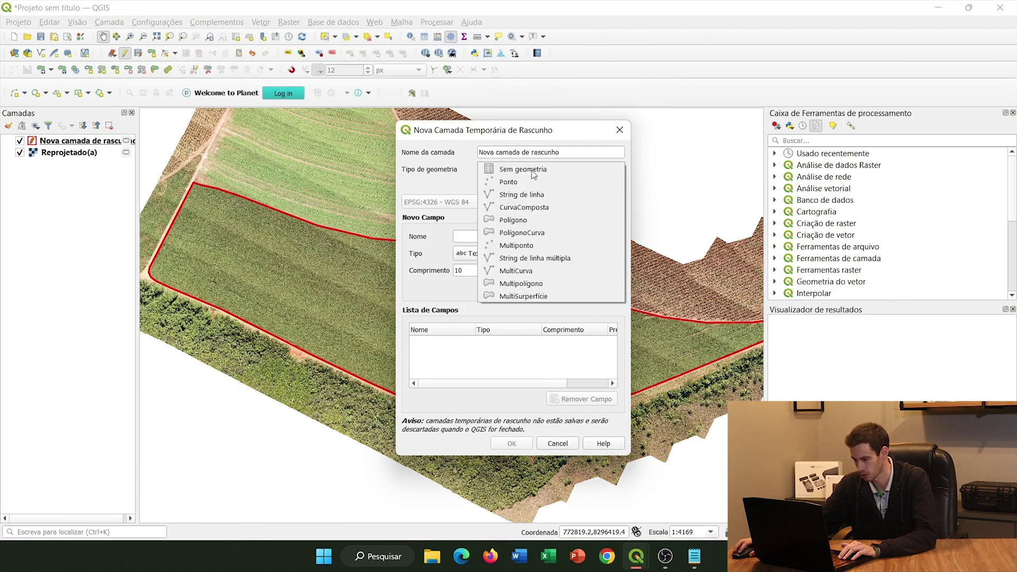
{"action": "left_click", "coordinate": [548, 195]}
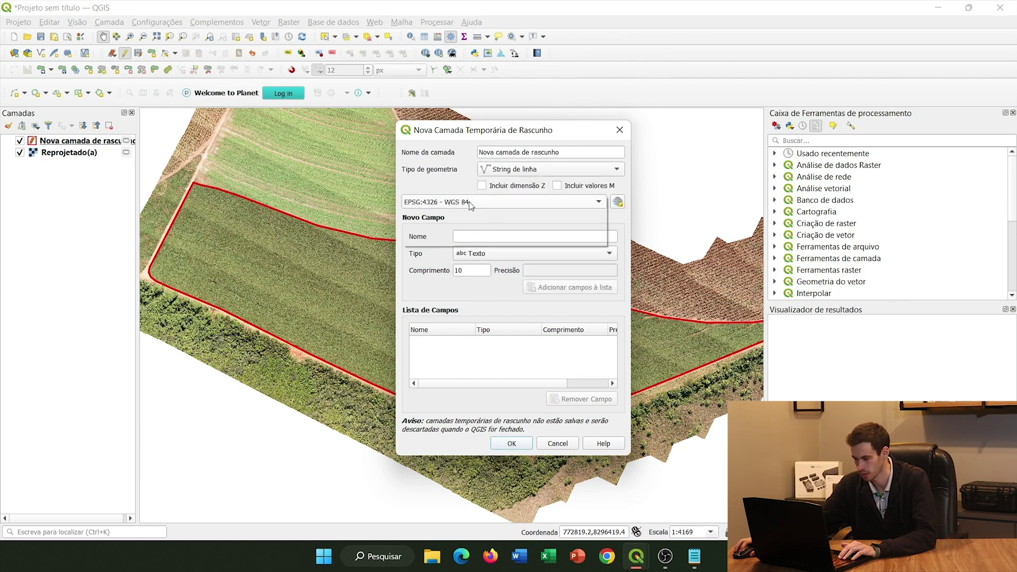
{"action": "left_click", "coordinate": [505, 202]}
{"action": "left_click", "coordinate": [511, 211]}
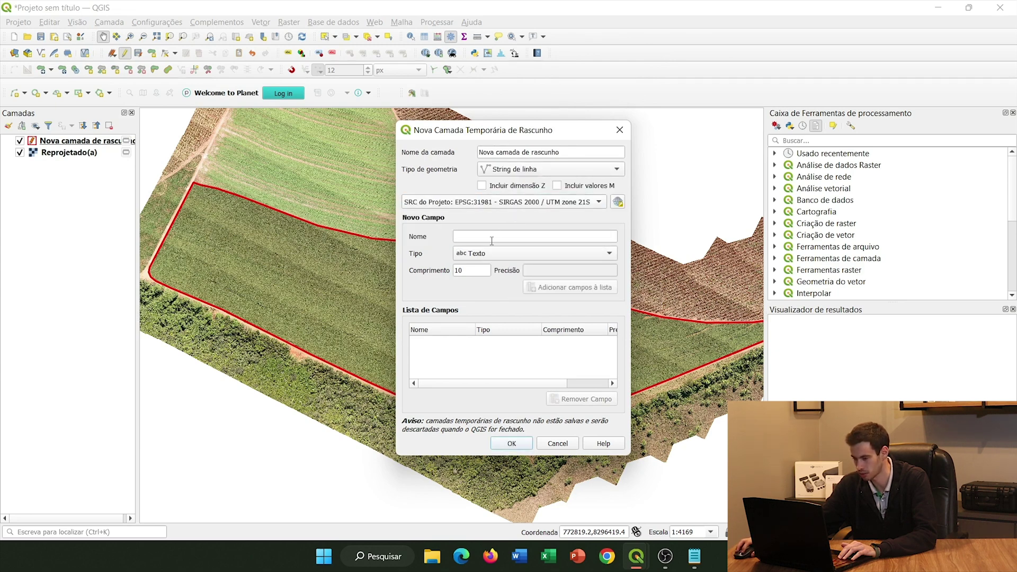
{"action": "left_click", "coordinate": [511, 443]}
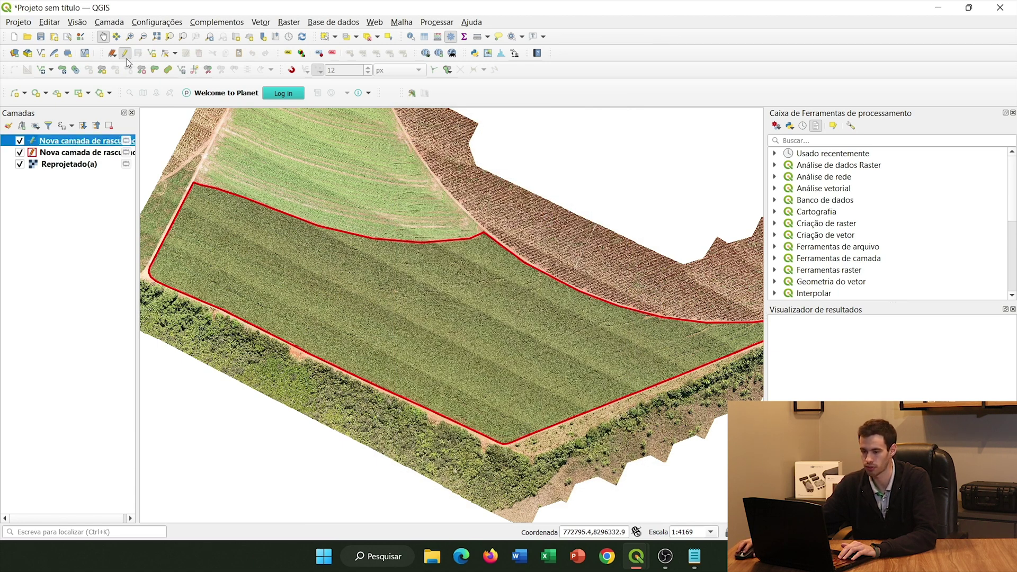
- Start a line feature at the field's rounded western corner and place its first vertices along the wheel track inside the boundary
{"action": "left_click", "coordinate": [151, 55]}
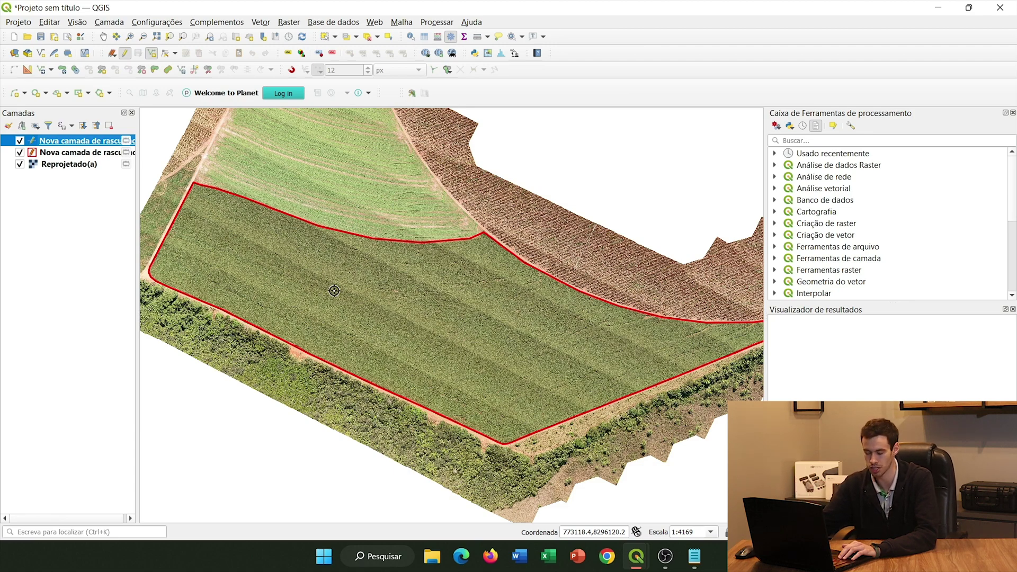
{"action": "scroll", "coordinate": [181, 253], "scroll_direction": "up", "scroll_amount": 2}
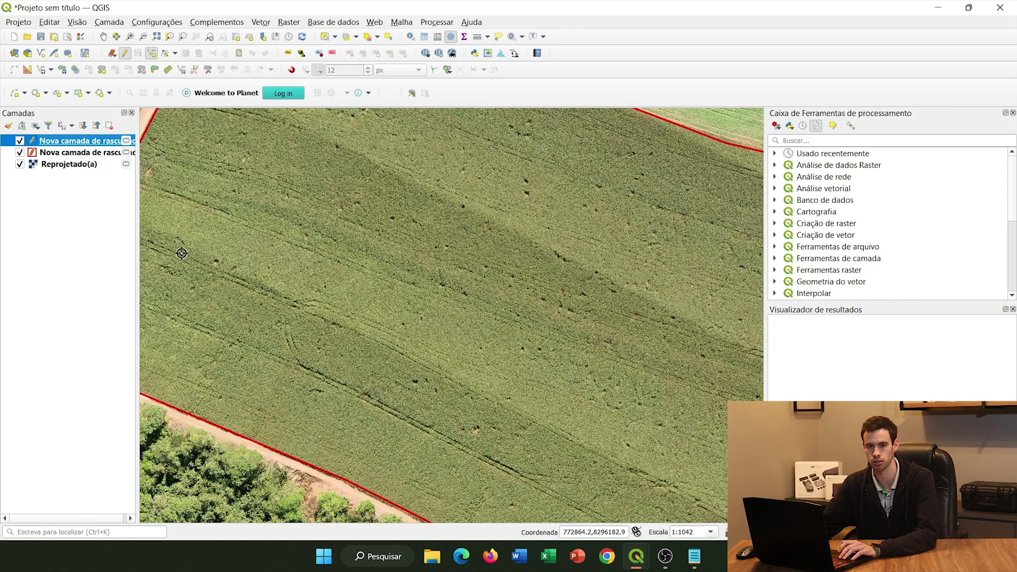
{"action": "scroll", "coordinate": [466, 198], "scroll_direction": "up", "scroll_amount": 2}
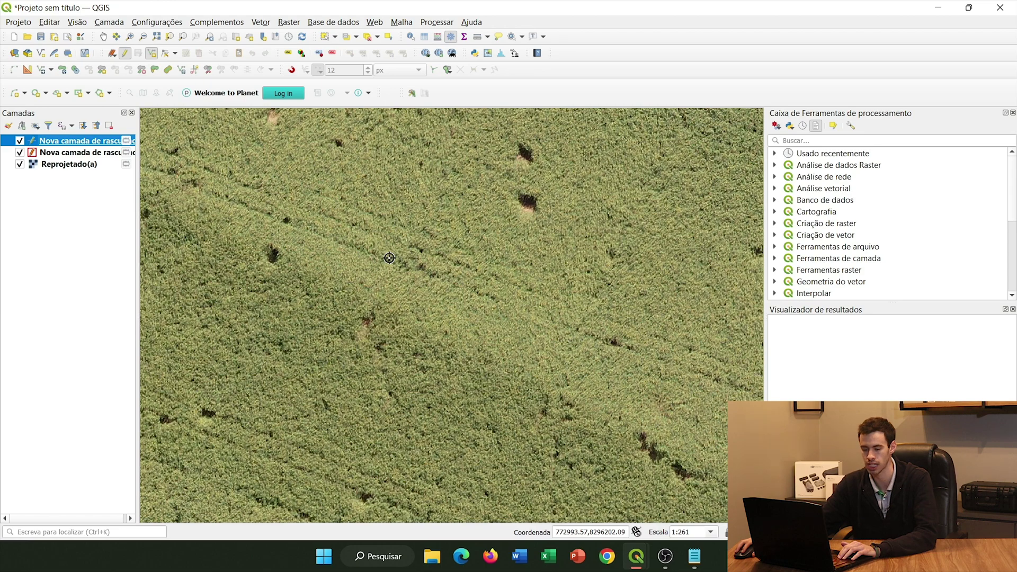
{"action": "scroll", "coordinate": [501, 256], "scroll_direction": "down", "scroll_amount": 2}
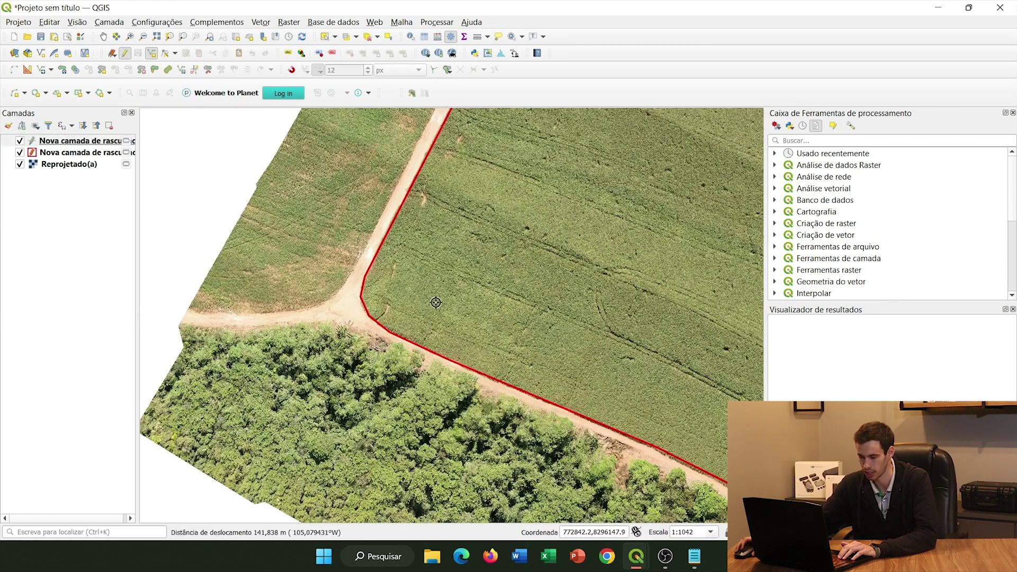
{"action": "scroll", "coordinate": [423, 304], "scroll_direction": "up", "scroll_amount": 2}
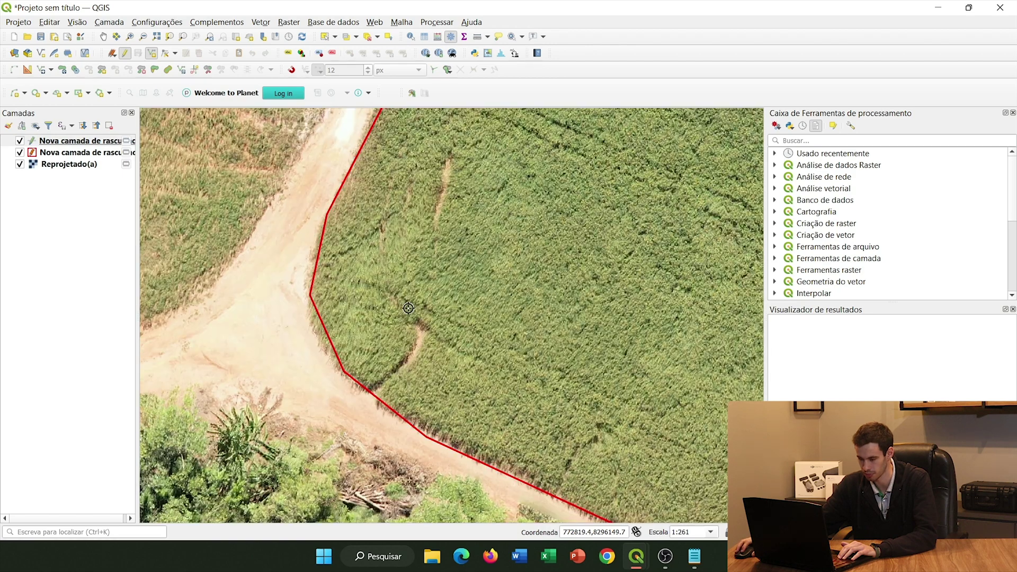
{"action": "left_click", "coordinate": [319, 290]}
{"action": "left_click", "coordinate": [361, 295]}
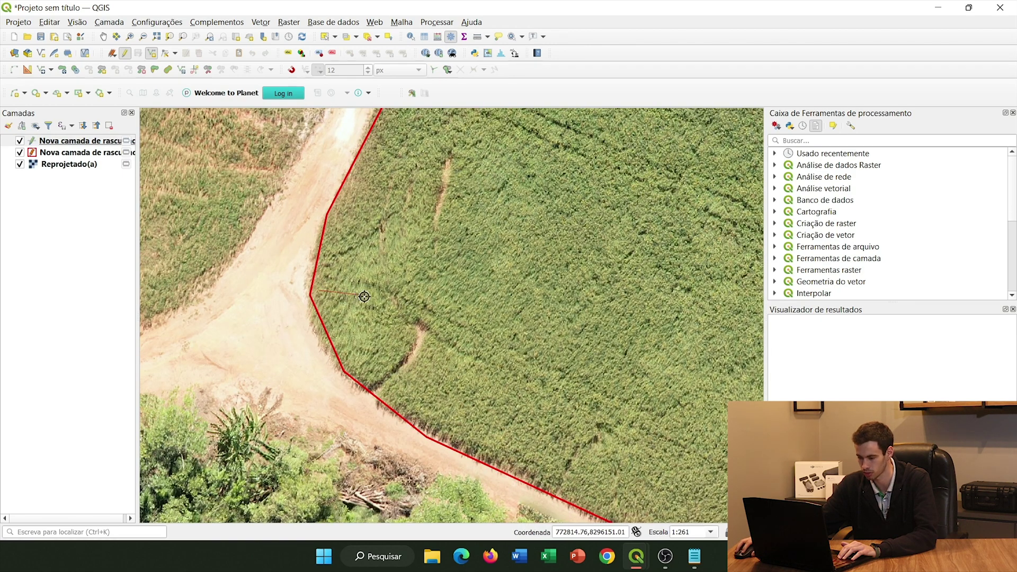
{"action": "left_click", "coordinate": [416, 314]}
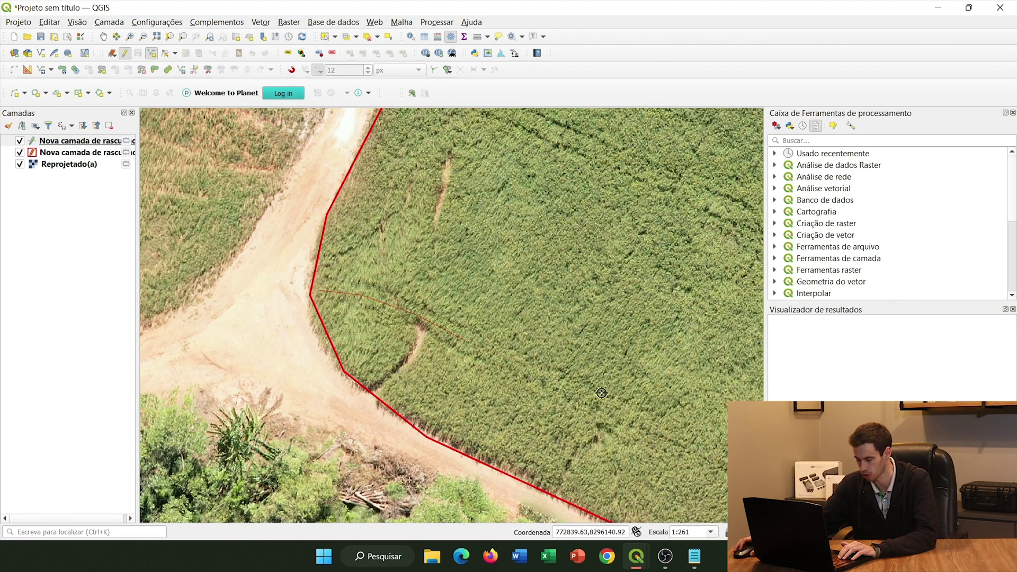
- Continue the line along the wheel track parallel to the field's southwestern edge
{"action": "left_click_drag", "start_coordinate": [565, 391], "coordinate": [367, 273]}
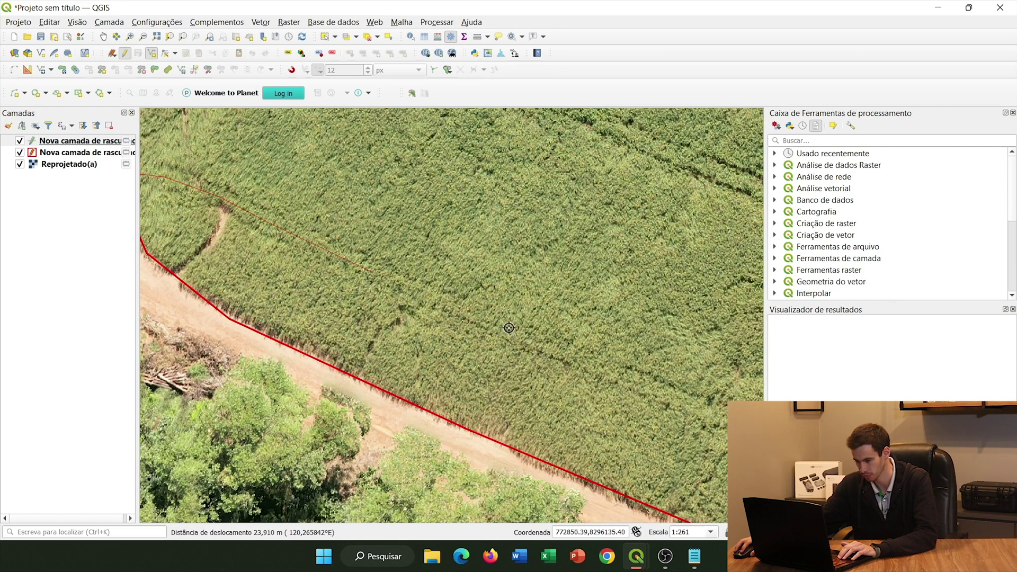
{"action": "left_click_drag", "start_coordinate": [610, 366], "coordinate": [333, 281]}
{"action": "left_click", "coordinate": [374, 290]}
{"action": "left_click", "coordinate": [506, 341]}
{"action": "left_click_drag", "start_coordinate": [618, 383], "coordinate": [334, 278]}
{"action": "left_click", "coordinate": [352, 289]}
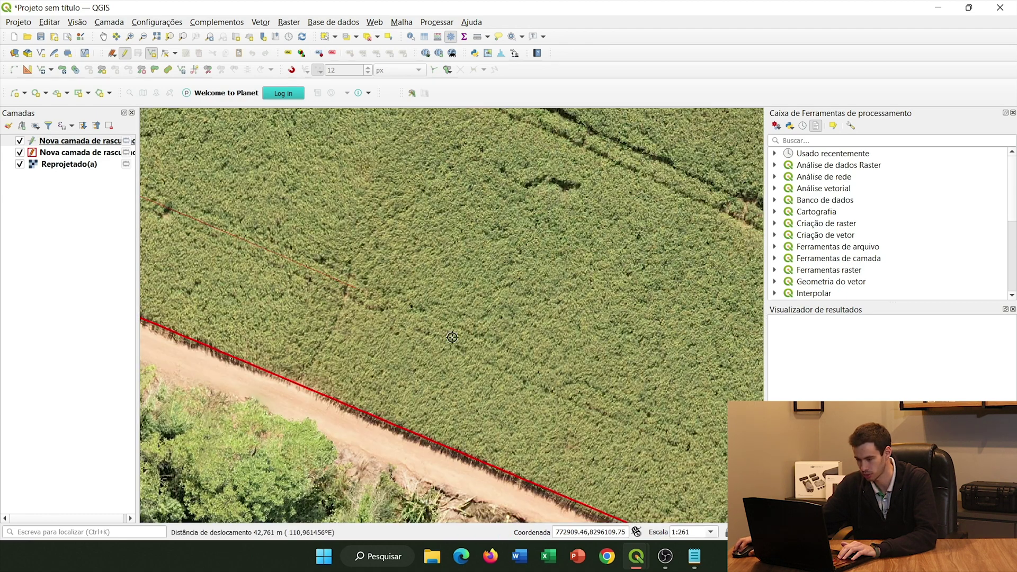
{"action": "left_click_drag", "start_coordinate": [500, 356], "coordinate": [354, 289]}
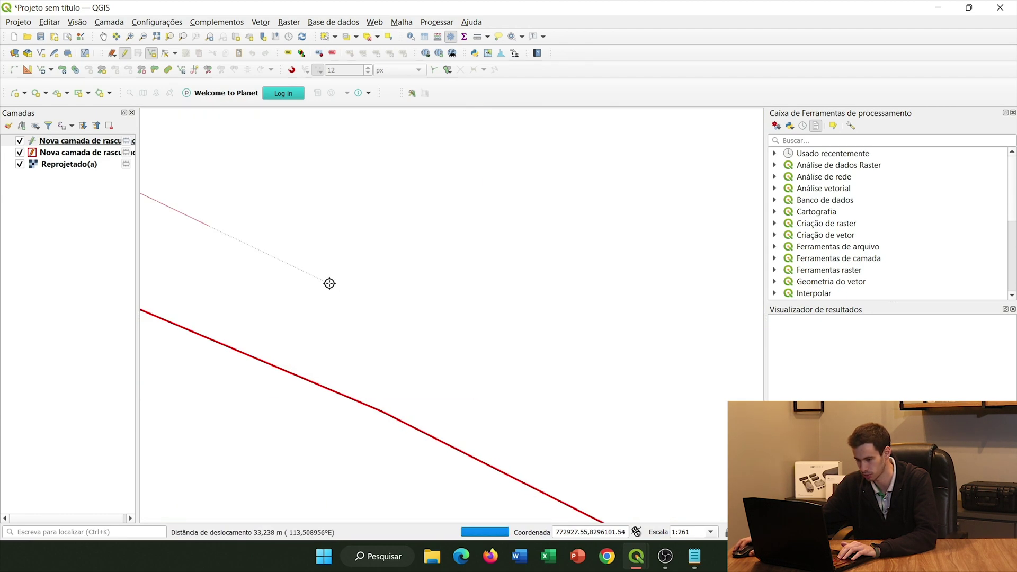
{"action": "left_click_drag", "start_coordinate": [493, 351], "coordinate": [273, 258]}
- Trace the wheel track along the field's southeastern edge to the eastern tip and finish the line feature
{"action": "scroll", "coordinate": [273, 258], "scroll_direction": "down", "scroll_amount": 1}
{"action": "left_click_drag", "start_coordinate": [601, 272], "coordinate": [406, 340]}
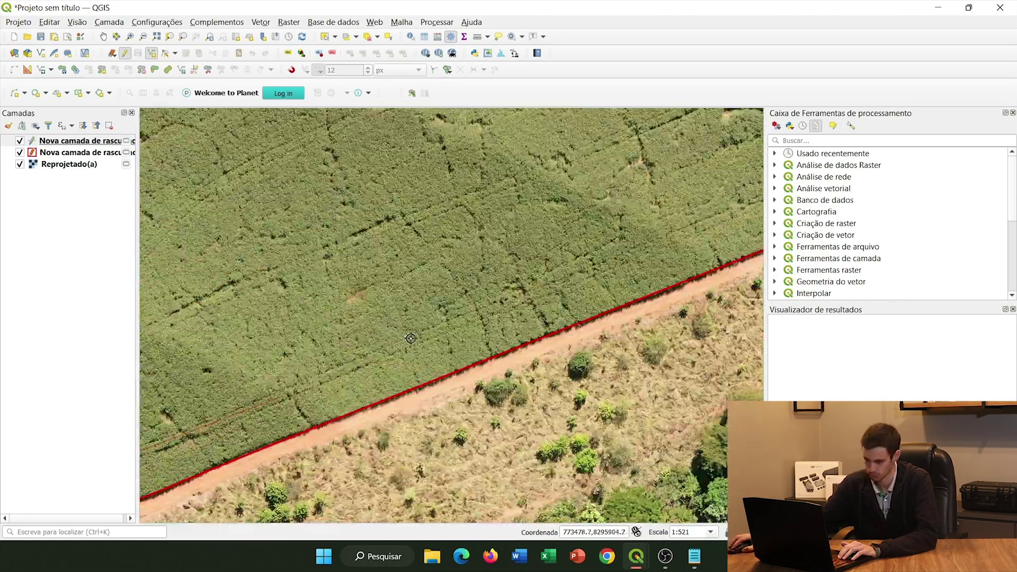
{"action": "left_click_drag", "start_coordinate": [608, 290], "coordinate": [413, 360]}
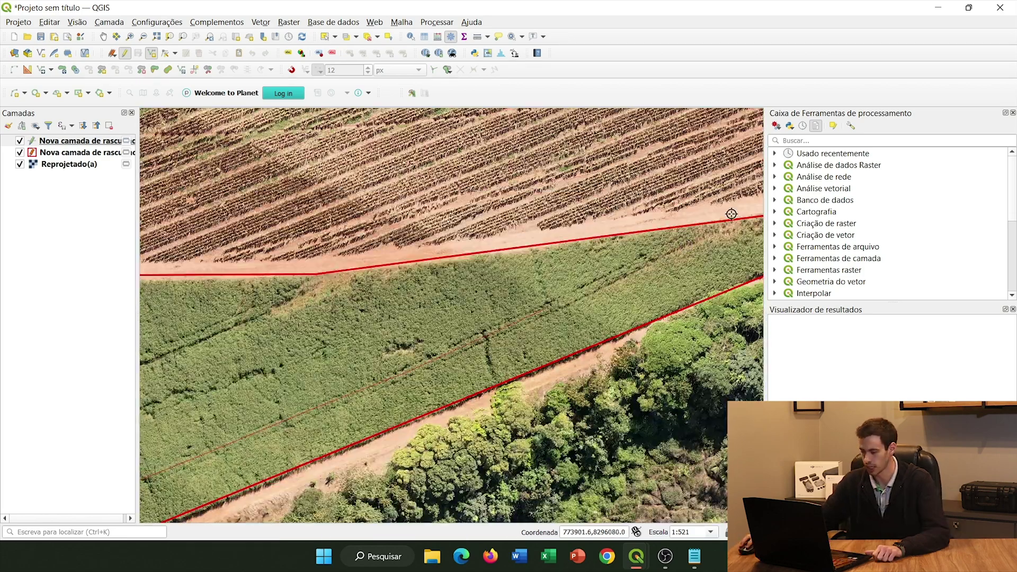
{"action": "left_click", "coordinate": [715, 225]}
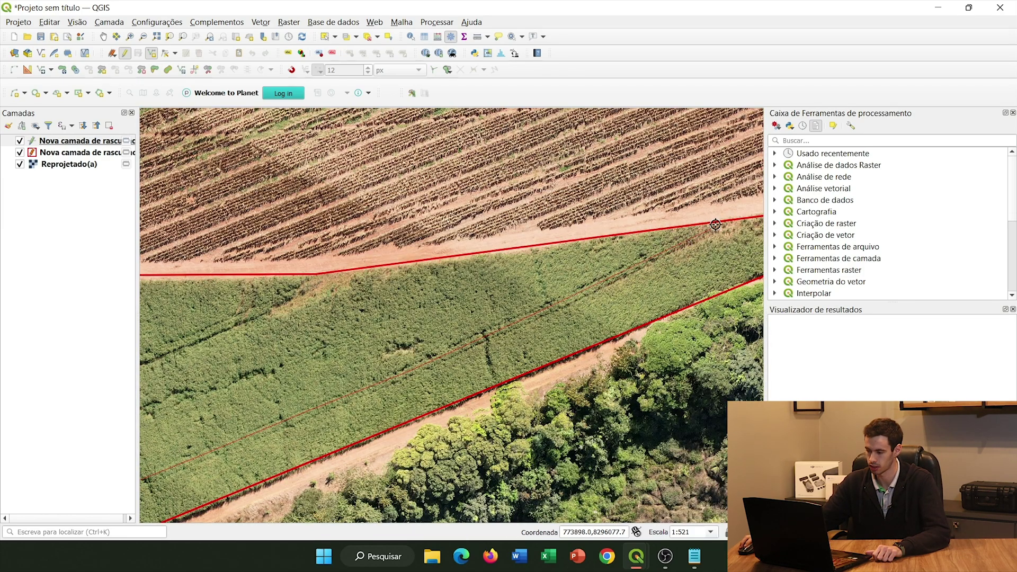
{"action": "scroll", "coordinate": [722, 223], "scroll_direction": "up", "scroll_amount": 3}
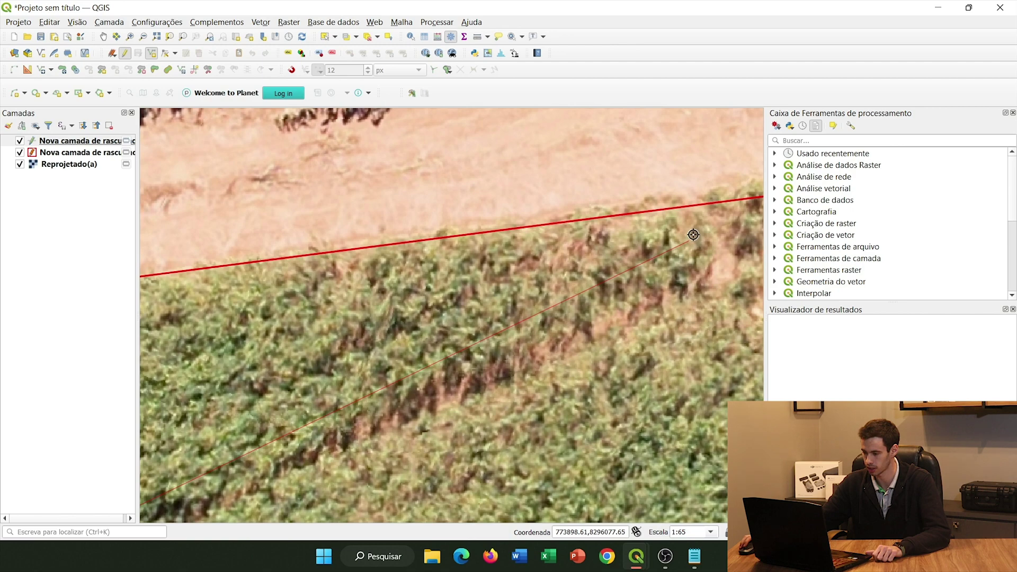
{"action": "scroll", "coordinate": [688, 241], "scroll_direction": "down", "scroll_amount": 4}
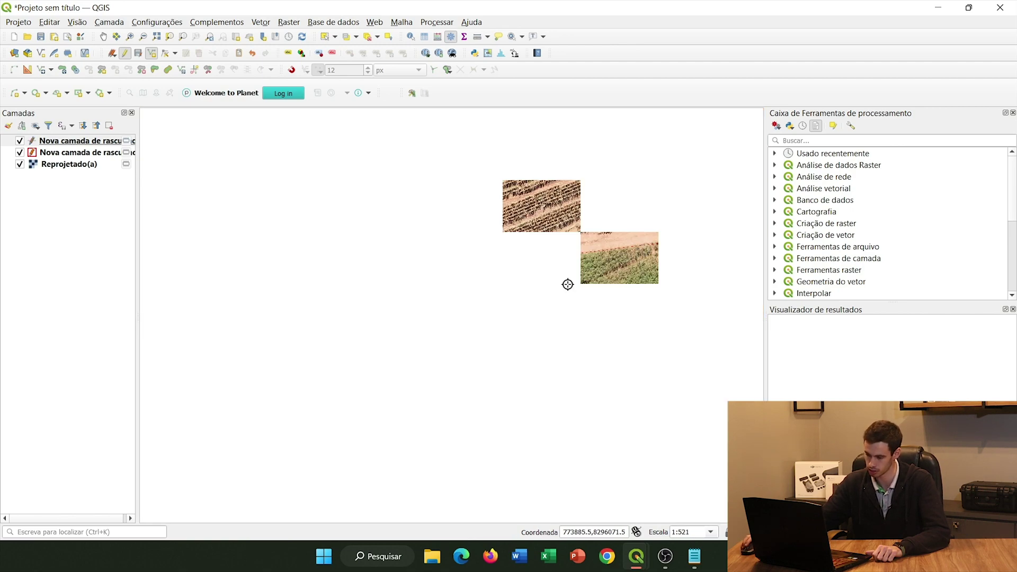
{"action": "scroll", "coordinate": [553, 298], "scroll_direction": "down", "scroll_amount": 2}
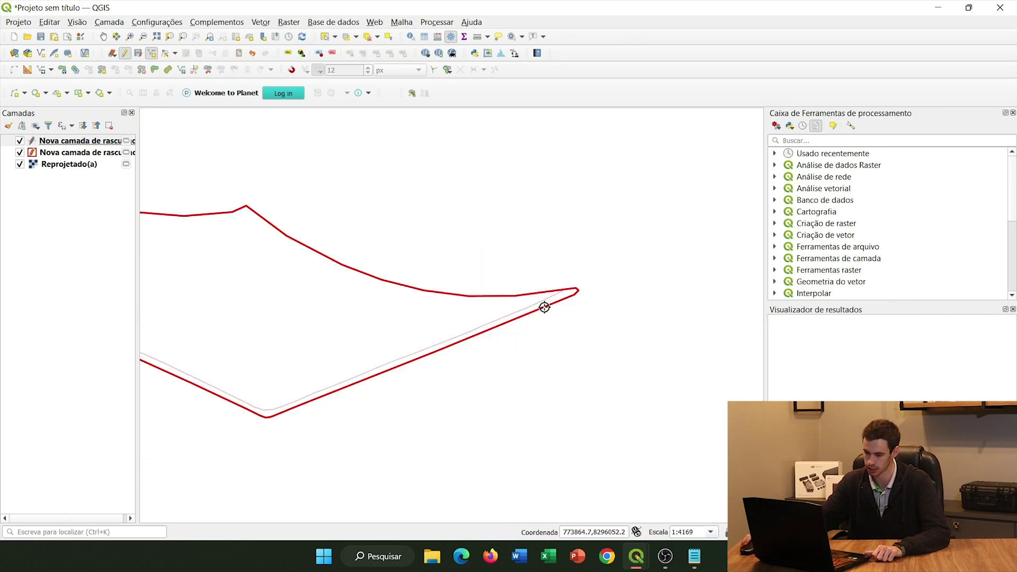
- Hide the Reprojetado(a) orthomosaic layer and inspect the traced line against the field polygon
{"action": "left_click_drag", "start_coordinate": [352, 365], "coordinate": [562, 354]}
{"action": "left_click", "coordinate": [19, 164]}
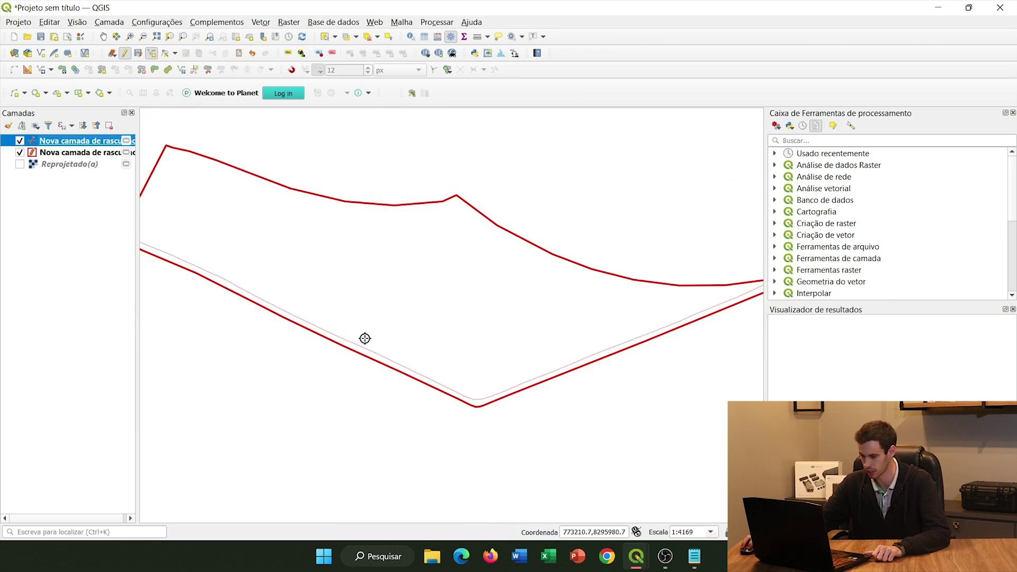
{"action": "left_click_drag", "start_coordinate": [723, 286], "coordinate": [597, 331]}
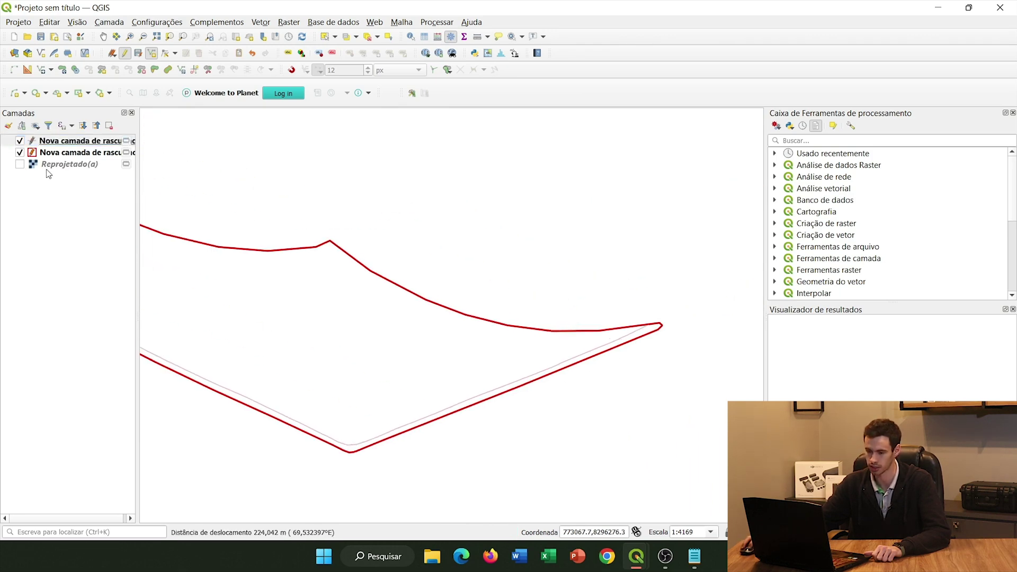
- Change the colour of the wheel-track line layer's Simple Line symbol to dark green
{"action": "right_click", "coordinate": [50, 147]}
{"action": "left_click", "coordinate": [41, 147]}
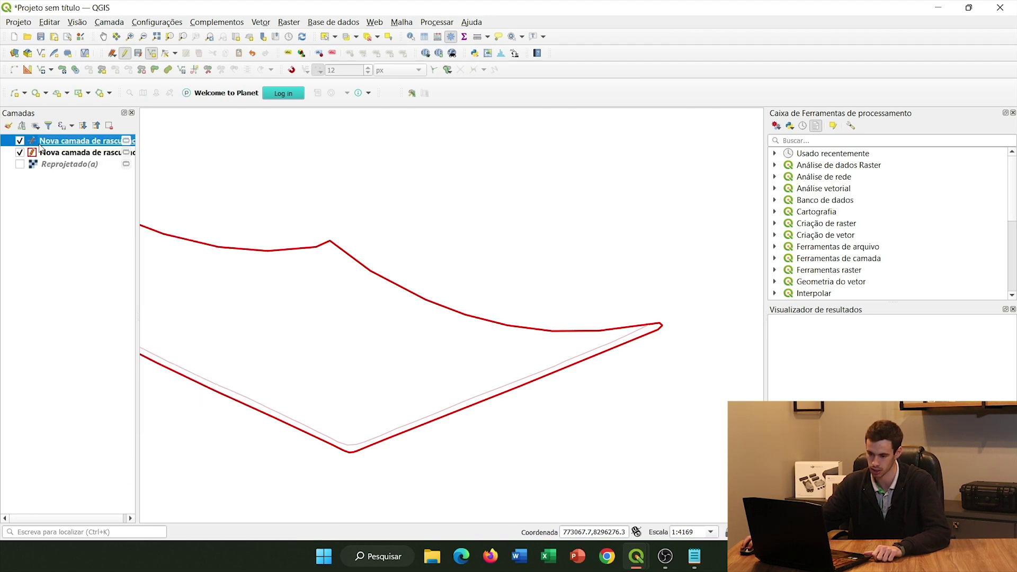
{"action": "double_click", "coordinate": [48, 145]}
{"action": "left_click", "coordinate": [313, 136]}
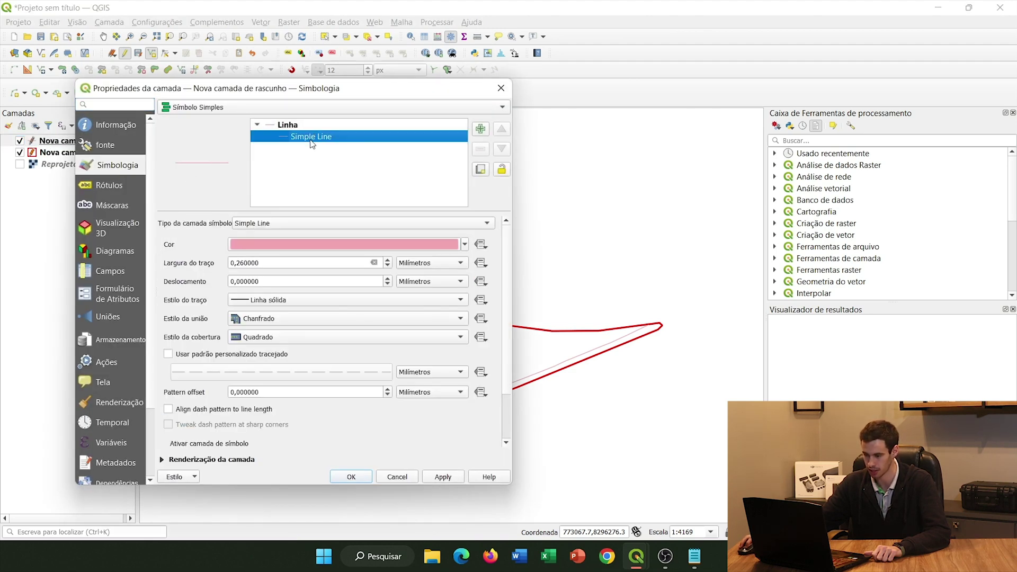
{"action": "left_click", "coordinate": [465, 244]}
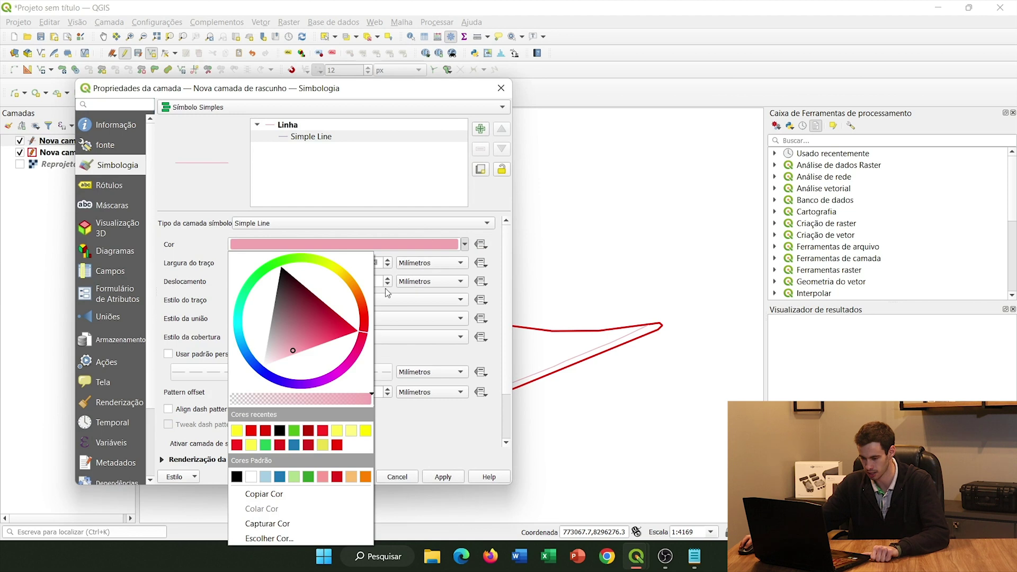
{"action": "left_click", "coordinate": [276, 264]}
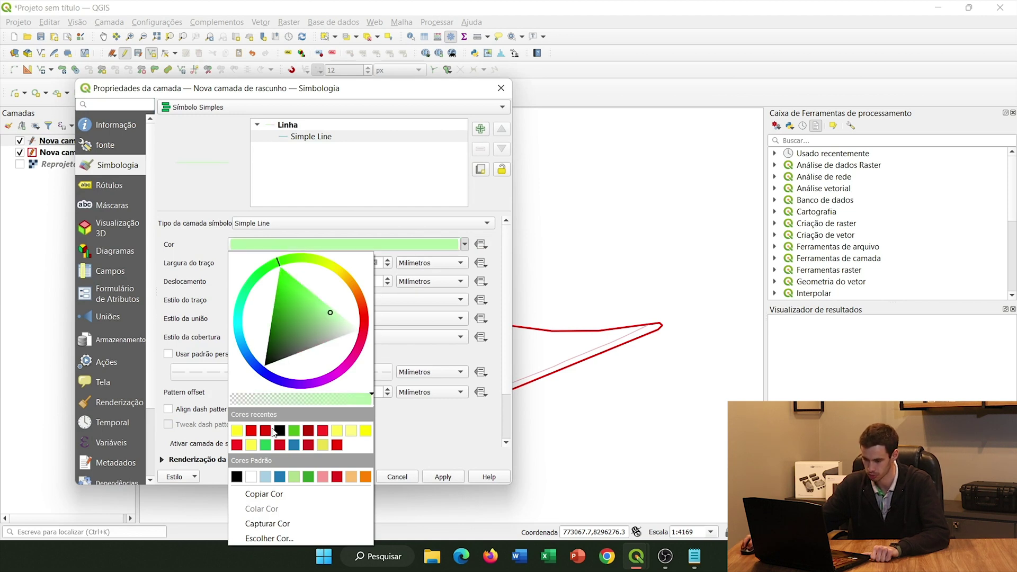
{"action": "left_click", "coordinate": [285, 299]}
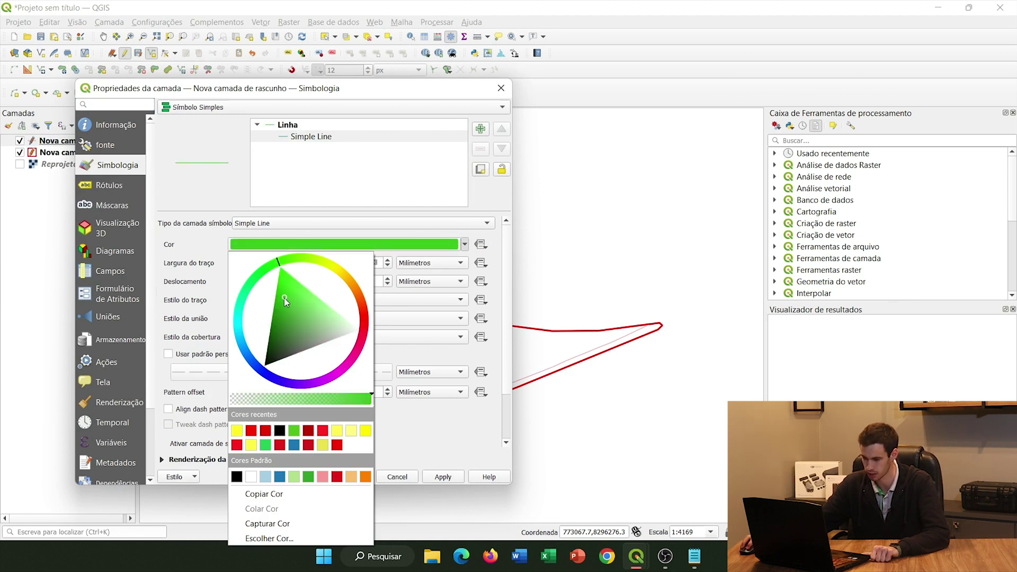
{"action": "left_click", "coordinate": [277, 319]}
{"action": "left_click", "coordinate": [424, 464]}
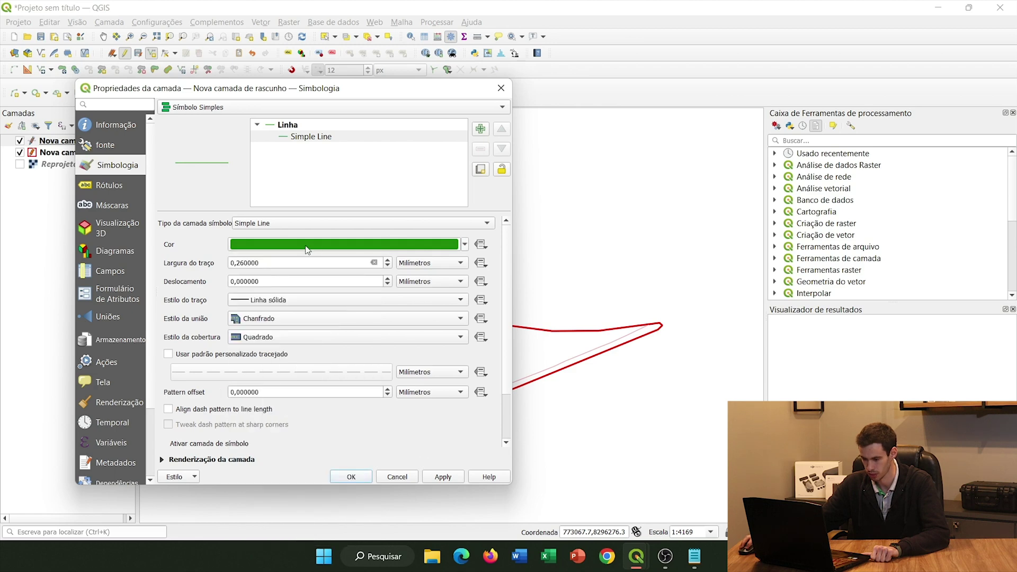
- Set the wheel-track line's stroke width to 0.66 mm and apply the symbology
{"action": "left_click", "coordinate": [388, 260]}
{"action": "left_click", "coordinate": [387, 260]}
{"action": "left_click", "coordinate": [443, 476]}
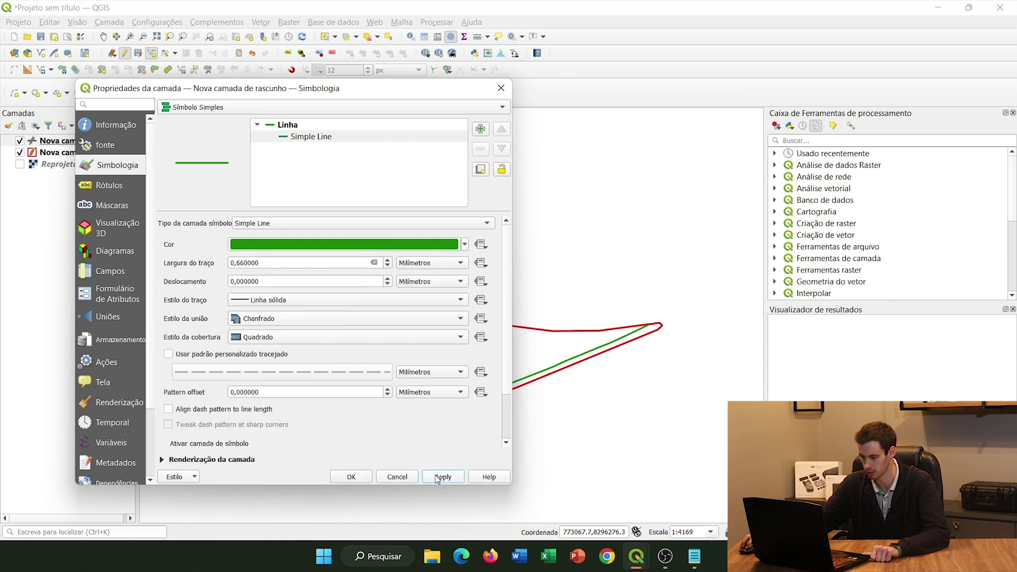
{"action": "left_click", "coordinate": [351, 477]}
- Show the Reprojetado(a) orthomosaic and start a second line on the wheel track leaving the field's northern boundary near the eastern tip
{"action": "left_click_drag", "start_coordinate": [291, 397], "coordinate": [467, 400]}
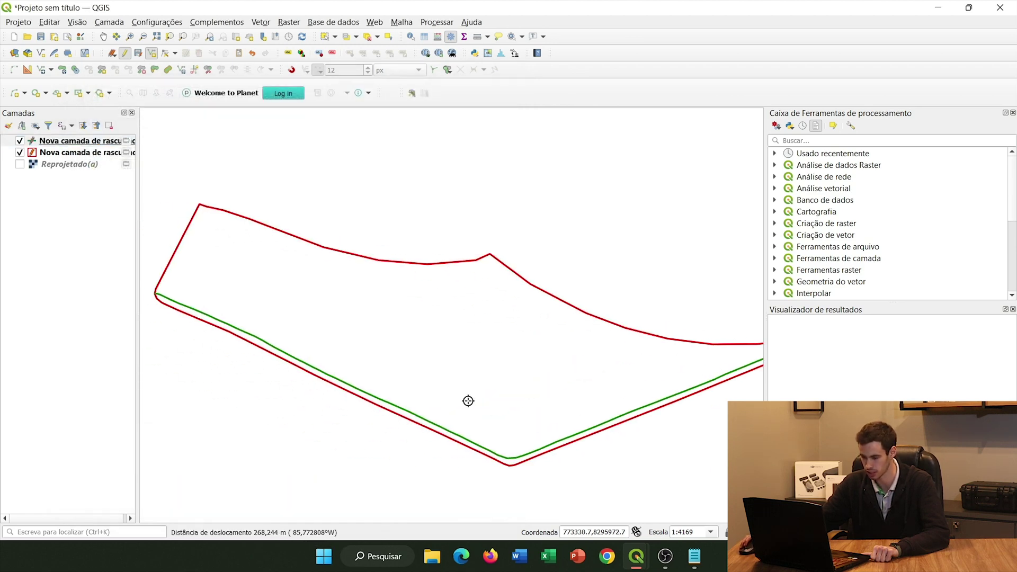
{"action": "left_click", "coordinate": [20, 163]}
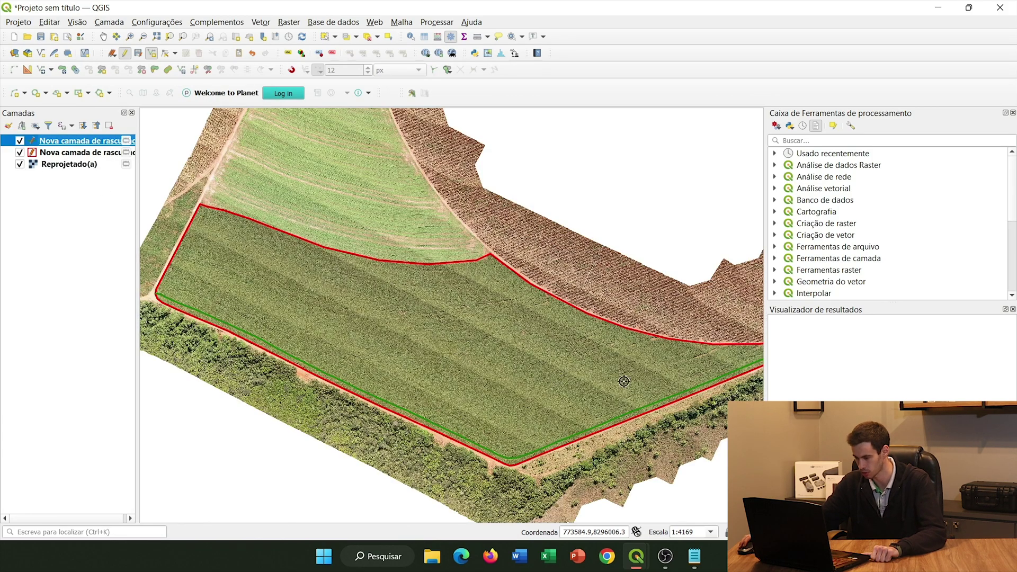
{"action": "scroll", "coordinate": [655, 382], "scroll_direction": "up", "scroll_amount": 1}
{"action": "left_click_drag", "start_coordinate": [657, 382], "coordinate": [441, 379]}
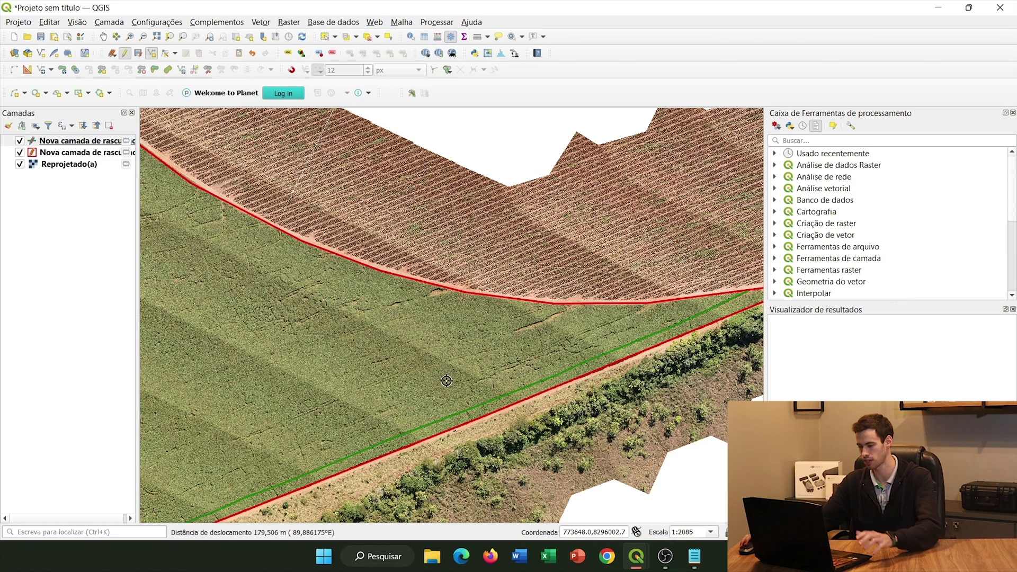
{"action": "scroll", "coordinate": [630, 328], "scroll_direction": "up", "scroll_amount": 2}
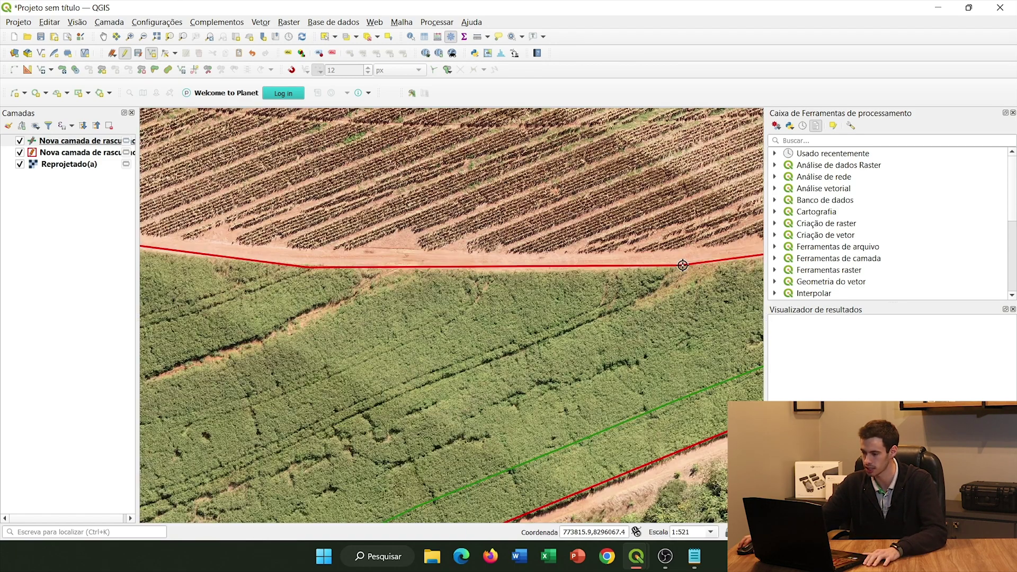
{"action": "scroll", "coordinate": [670, 268], "scroll_direction": "up", "scroll_amount": 2}
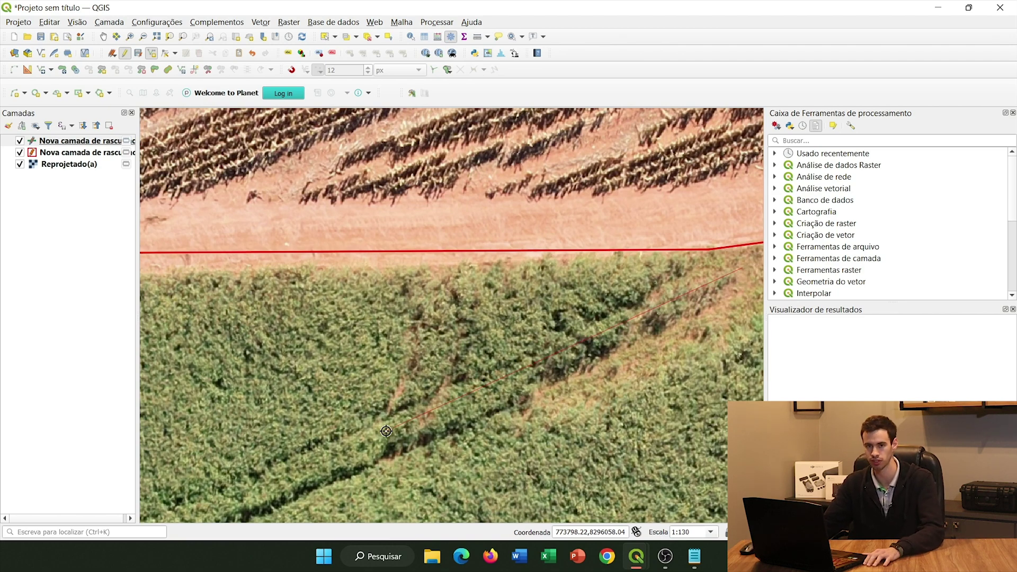
- Continue the second line southwest along the wheel track, parallel to the field's southeastern edge, up to the bend near the southern corner
{"action": "scroll", "coordinate": [386, 431], "scroll_direction": "down", "scroll_amount": 1}
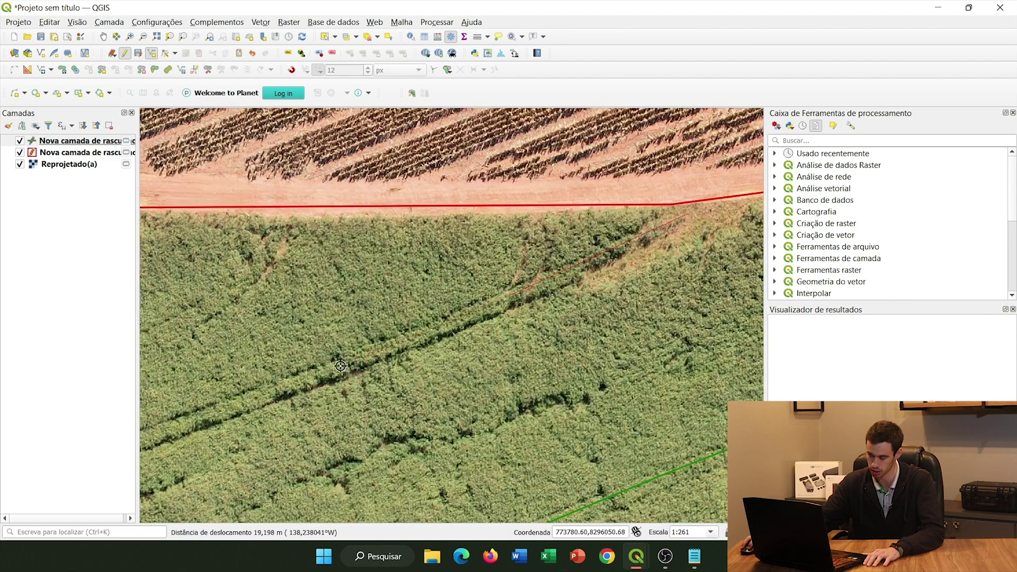
{"action": "left_click_drag", "start_coordinate": [236, 414], "coordinate": [752, 228]}
{"action": "scroll", "coordinate": [746, 233], "scroll_direction": "down", "scroll_amount": 2}
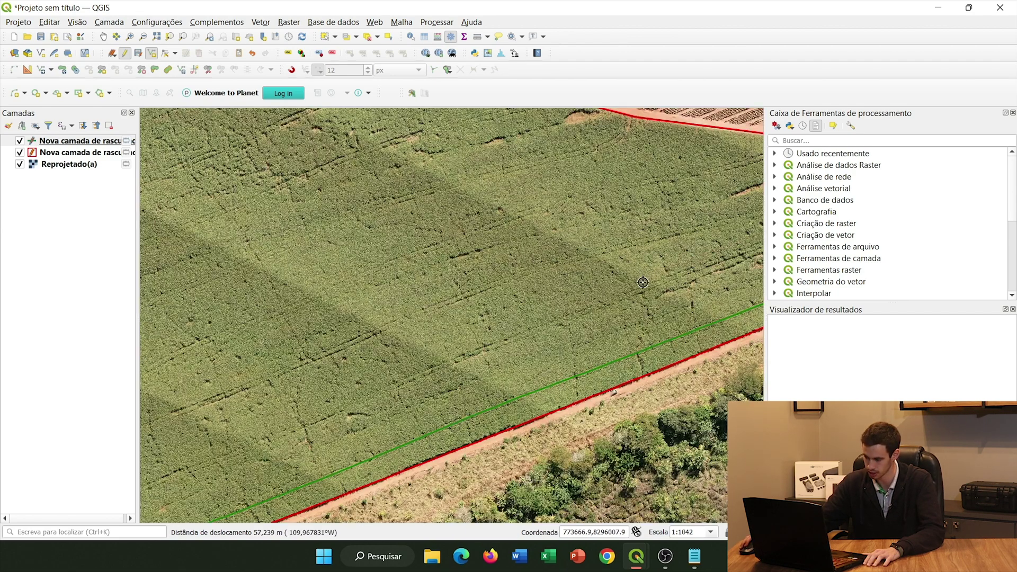
{"action": "left_click_drag", "start_coordinate": [285, 436], "coordinate": [477, 465]}
{"action": "scroll", "coordinate": [296, 442], "scroll_direction": "up", "scroll_amount": 1}
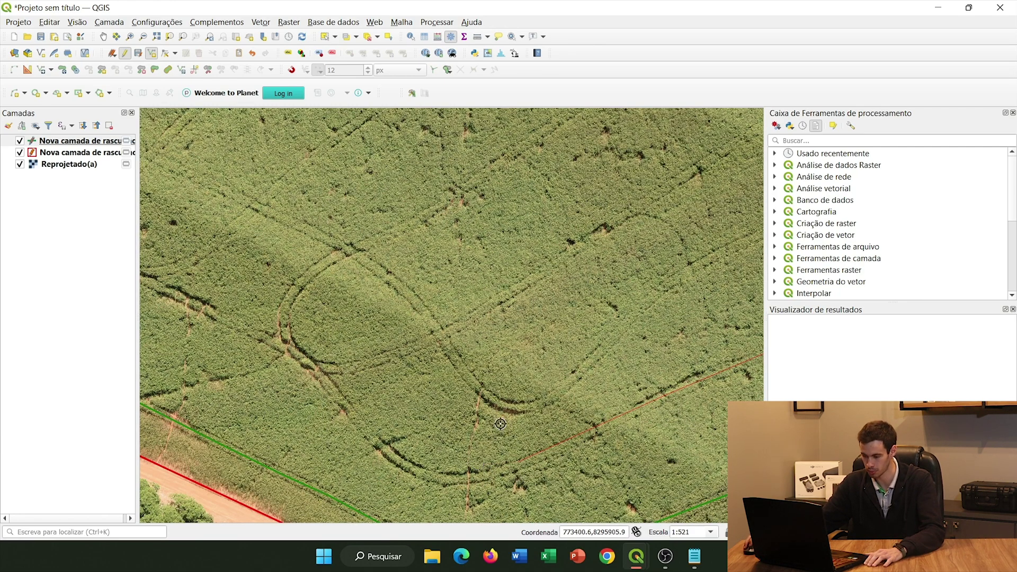
{"action": "scroll", "coordinate": [477, 485], "scroll_direction": "up", "scroll_amount": 1}
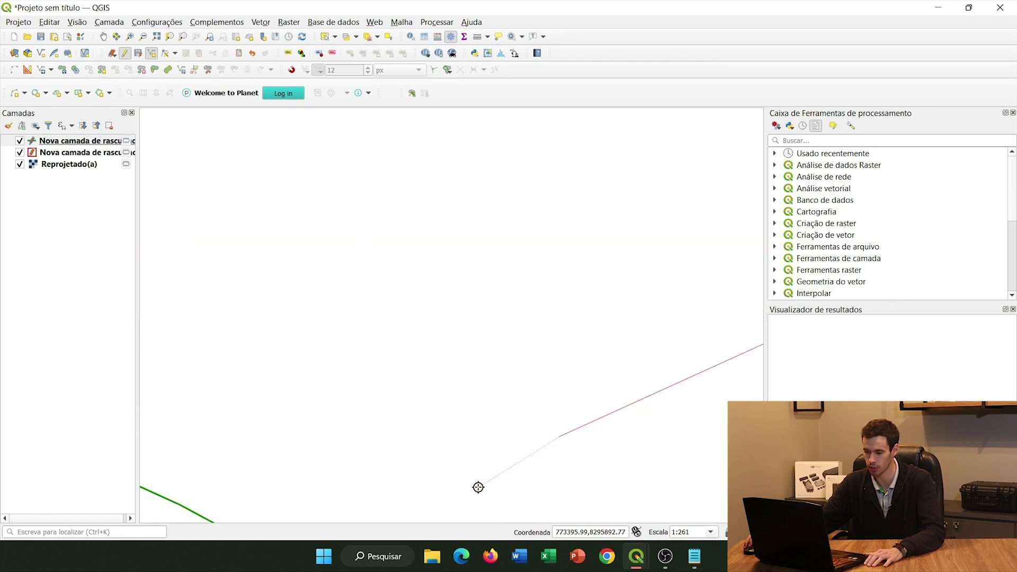
- Trace the wheel track around the bend near the southern corner and onward to the northwest, then finish the line feature
{"action": "scroll", "coordinate": [480, 470], "scroll_direction": "down", "scroll_amount": 1}
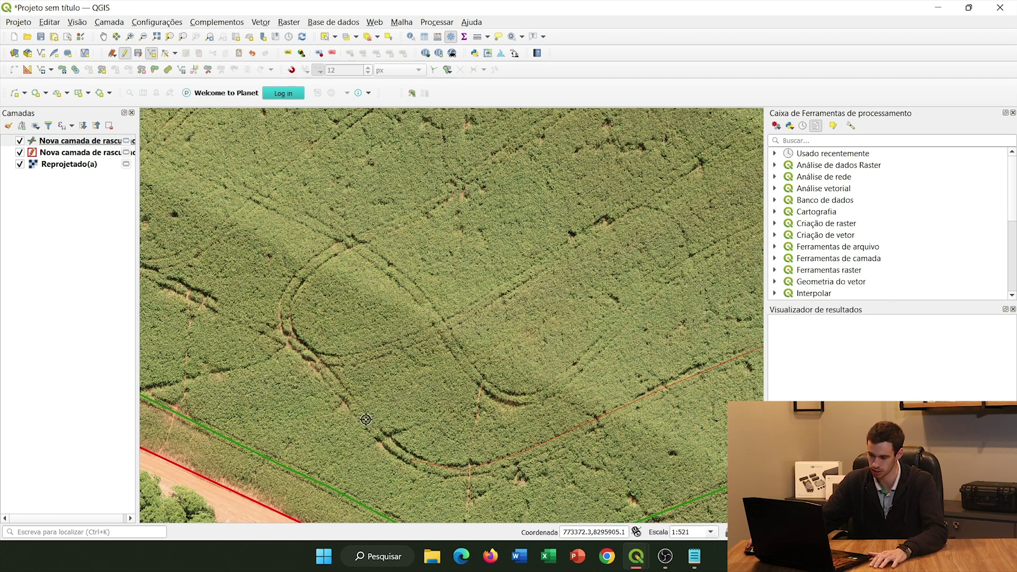
{"action": "scroll", "coordinate": [288, 345], "scroll_direction": "down", "scroll_amount": 1}
{"action": "mouse_move", "coordinate": [288, 345]}
{"action": "left_mouse_down"}
{"action": "mouse_move", "coordinate": [411, 371]}
{"action": "mouse_move", "coordinate": [485, 333]}
{"action": "left_mouse_up"}
{"action": "scroll", "coordinate": [220, 344], "scroll_direction": "up", "scroll_amount": 1}
{"action": "left_click", "coordinate": [286, 331]}
{"action": "right_click", "coordinate": [299, 289]}
- Trace the remaining wheel tracks and turning loops across the field as line features inside the boundary
{"action": "left_click", "coordinate": [318, 225]}
{"action": "left_click_drag", "start_coordinate": [599, 403], "coordinate": [443, 345]}
{"action": "left_click_drag", "start_coordinate": [546, 365], "coordinate": [456, 329]}
{"action": "left_click_drag", "start_coordinate": [604, 397], "coordinate": [405, 278]}
{"action": "left_click", "coordinate": [522, 365]}
{"action": "left_click_drag", "start_coordinate": [610, 414], "coordinate": [450, 270]}
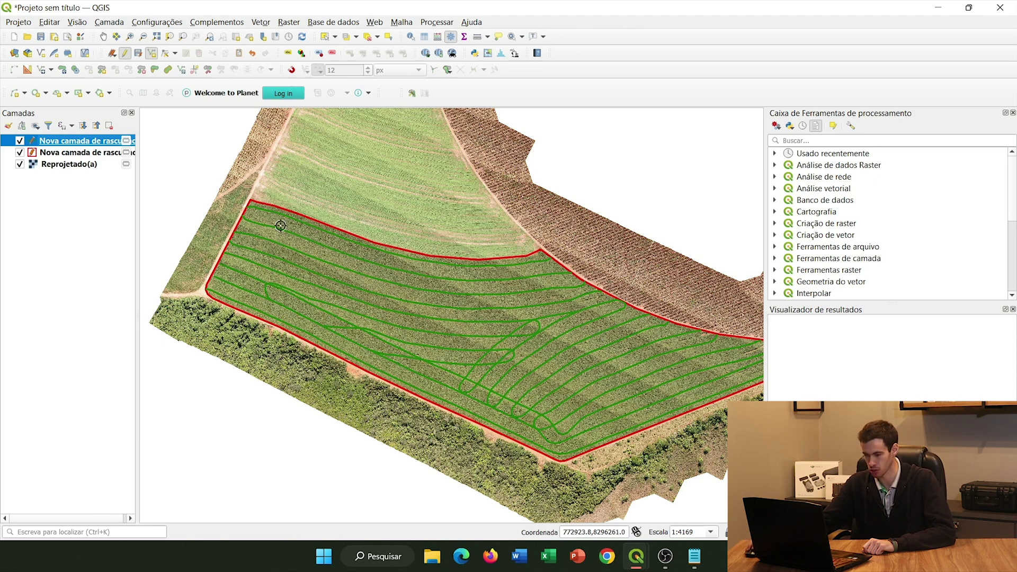
- Examine the traced lines against the orthomosaic from the field's northwestern corner to the central turning loops, looking for missing wheel tracks
{"action": "scroll", "coordinate": [416, 246], "scroll_direction": "up", "scroll_amount": 1}
{"action": "scroll", "coordinate": [239, 257], "scroll_direction": "up", "scroll_amount": 1}
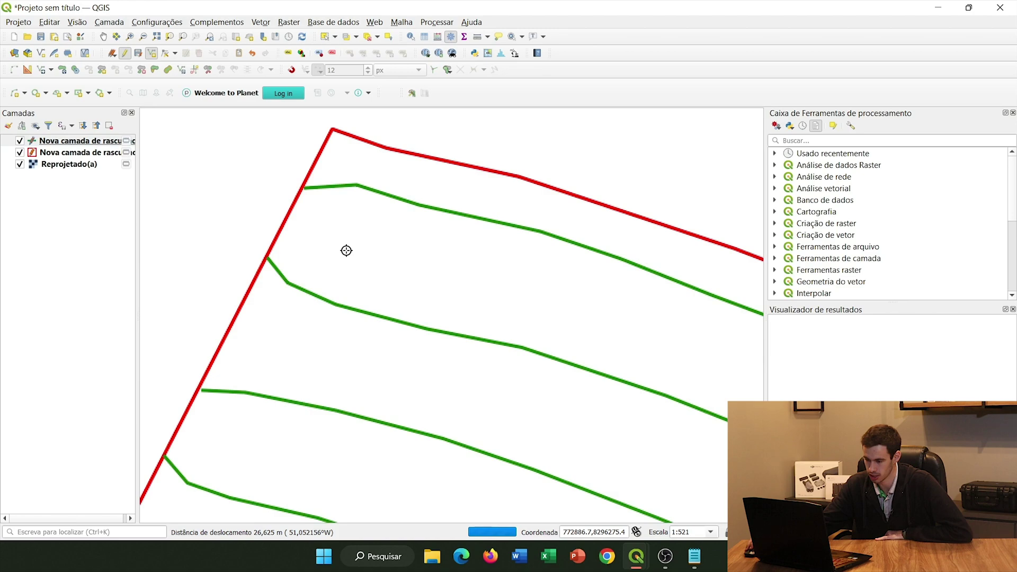
{"action": "scroll", "coordinate": [544, 303], "scroll_direction": "up", "scroll_amount": 1}
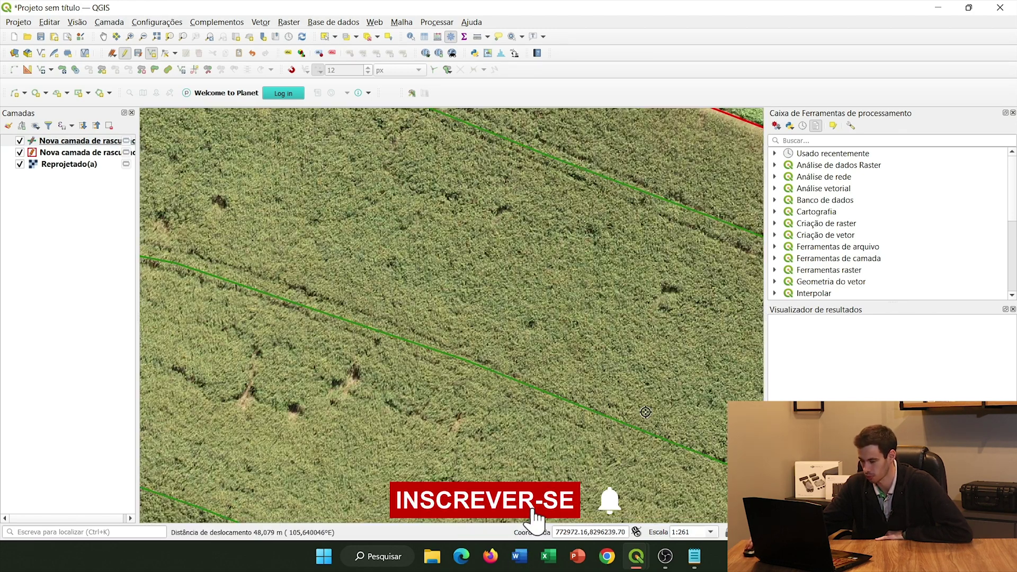
{"action": "left_click_drag", "start_coordinate": [612, 410], "coordinate": [191, 222]}
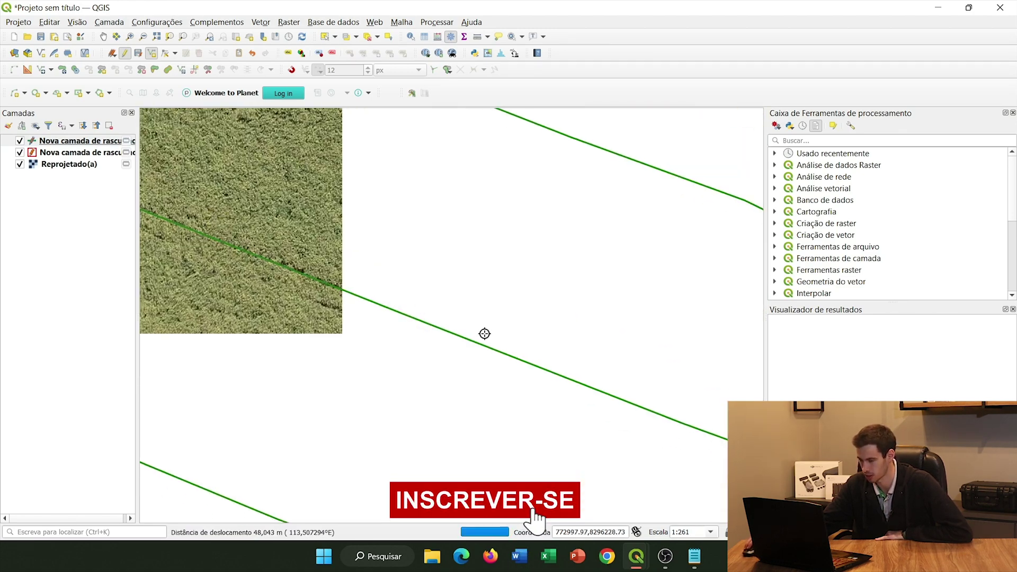
{"action": "left_click_drag", "start_coordinate": [647, 391], "coordinate": [166, 240]}
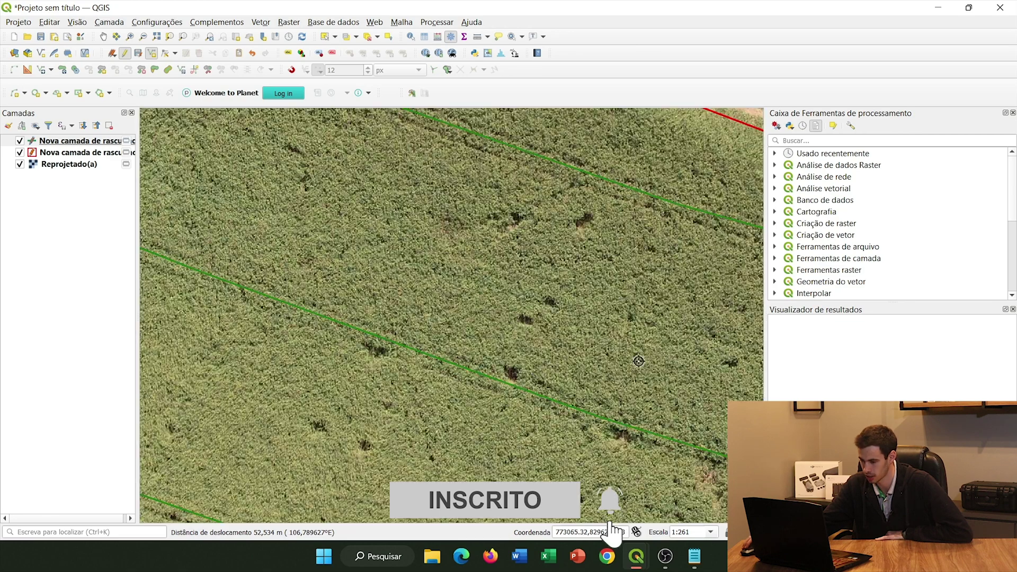
{"action": "left_click_drag", "start_coordinate": [641, 404], "coordinate": [164, 244]}
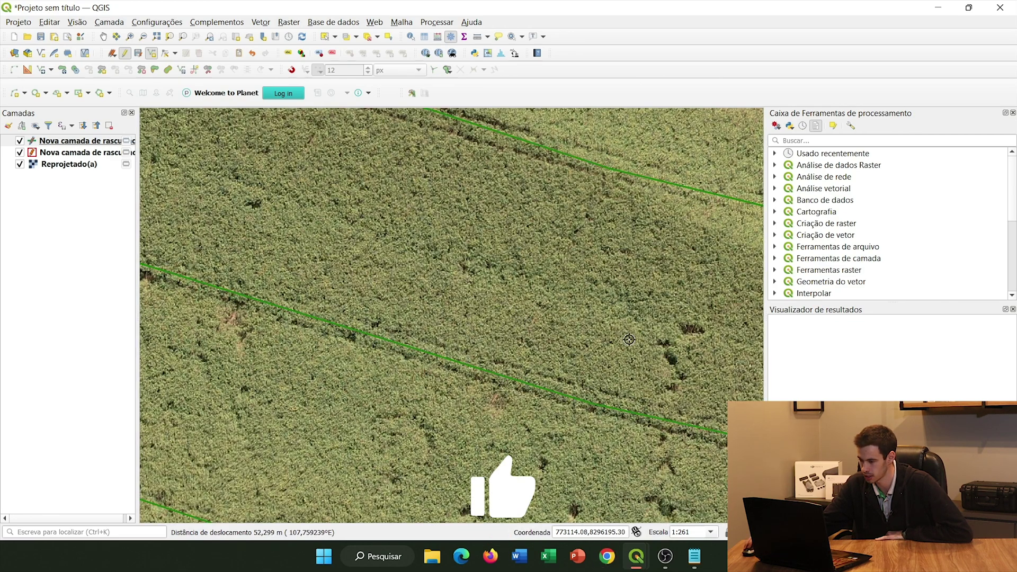
{"action": "scroll", "coordinate": [620, 336], "scroll_direction": "down", "scroll_amount": 2}
{"action": "left_click_drag", "start_coordinate": [657, 361], "coordinate": [355, 235]}
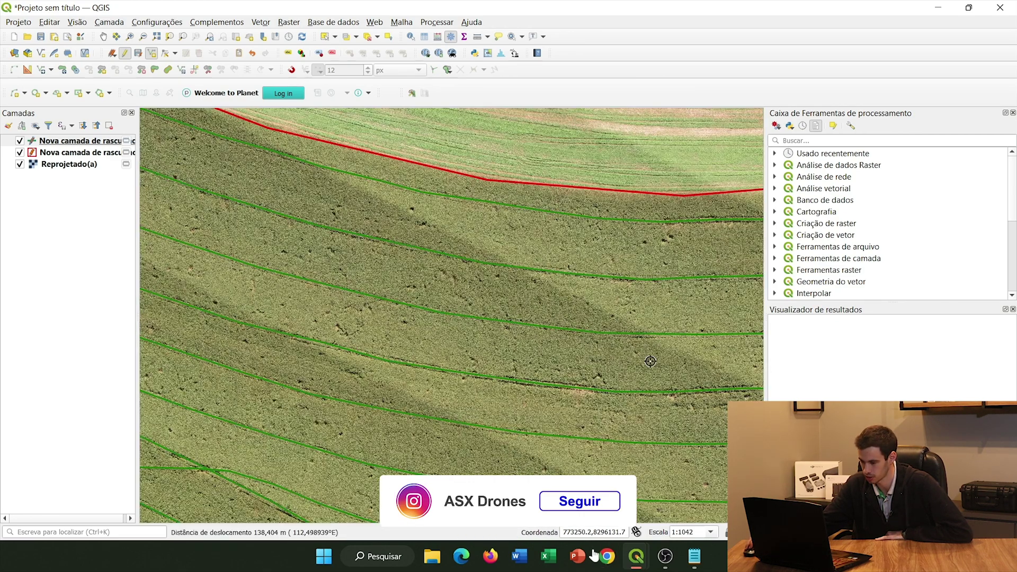
{"action": "left_click_drag", "start_coordinate": [647, 359], "coordinate": [418, 249]}
{"action": "scroll", "coordinate": [656, 353], "scroll_direction": "up", "scroll_amount": 2}
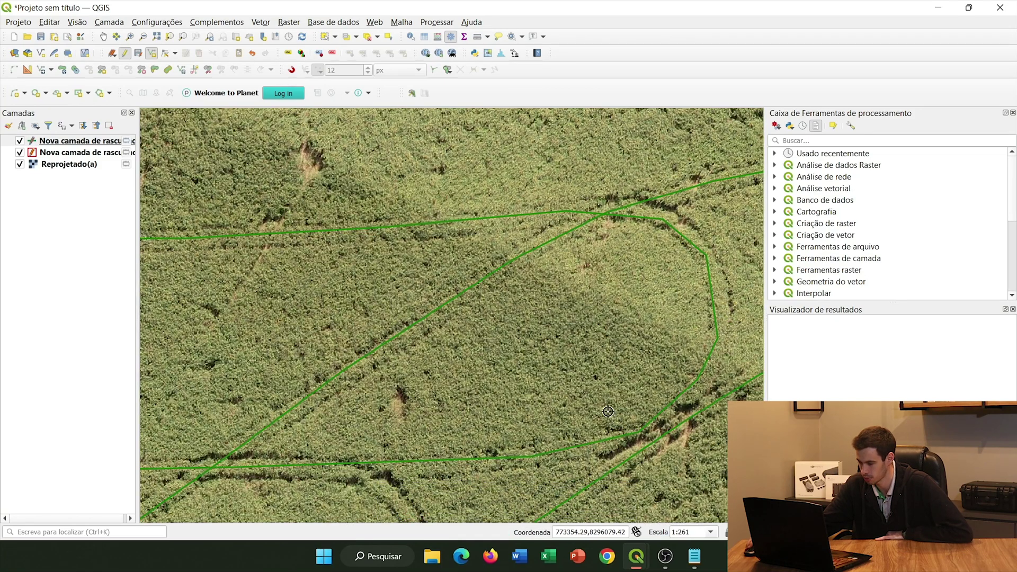
- Trace the missing curved wheel track linking the horizontal and diagonal tracks just below the central turning loop, and finish the line
{"action": "left_click_drag", "start_coordinate": [496, 451], "coordinate": [503, 254]}
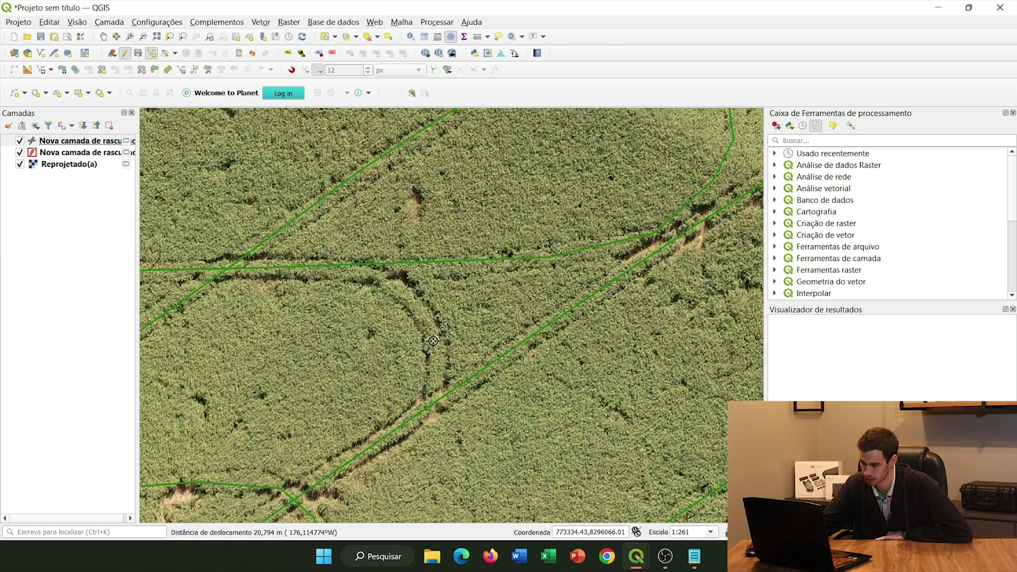
{"action": "left_click", "coordinate": [406, 295]}
{"action": "left_click", "coordinate": [369, 273]}
{"action": "right_click", "coordinate": [368, 273]}
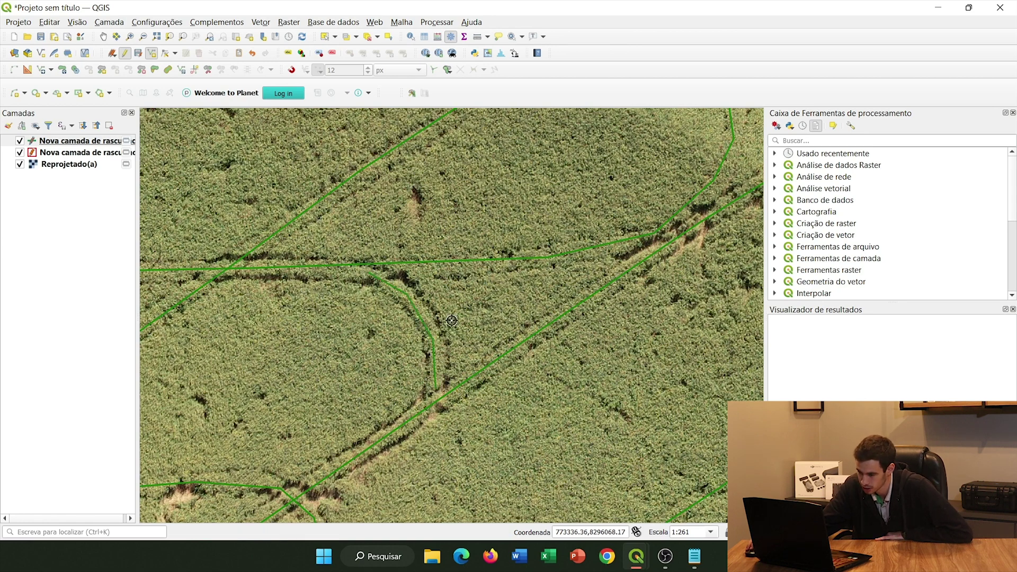
- Check the traced diagonal lines south and east of the central turning loops against the orthomosaic
{"action": "scroll", "coordinate": [402, 408], "scroll_direction": "down", "scroll_amount": 1}
{"action": "left_click_drag", "start_coordinate": [417, 424], "coordinate": [402, 310]}
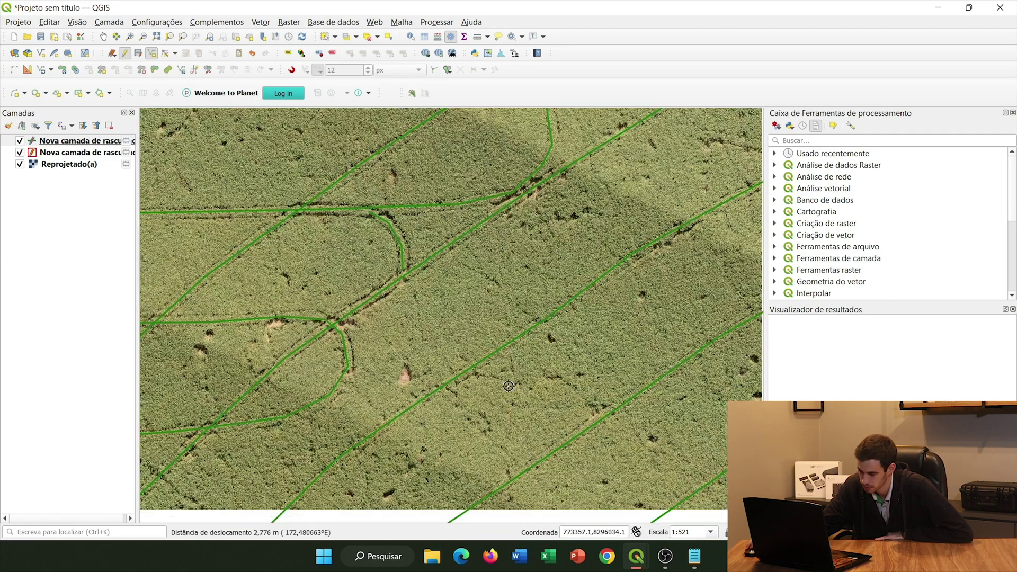
{"action": "left_click_drag", "start_coordinate": [522, 438], "coordinate": [463, 248]}
{"action": "left_click_drag", "start_coordinate": [596, 367], "coordinate": [377, 208]}
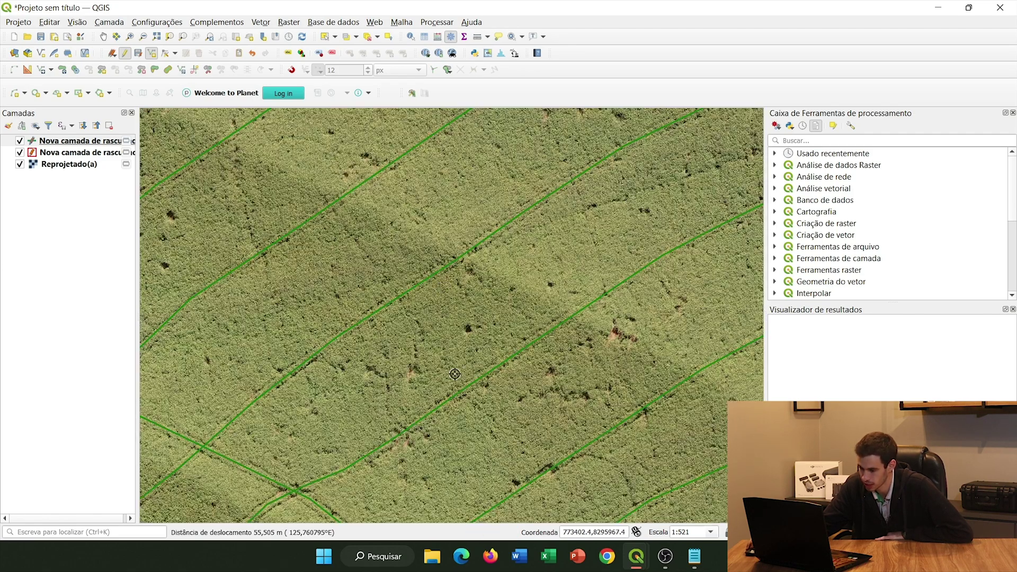
{"action": "left_click_drag", "start_coordinate": [557, 370], "coordinate": [501, 276]}
- Hide the Reprojetado(a) orthomosaic and examine the traced wheel tracks over the whole field and at the southern turning loops
{"action": "scroll", "coordinate": [500, 276], "scroll_direction": "down", "scroll_amount": 3}
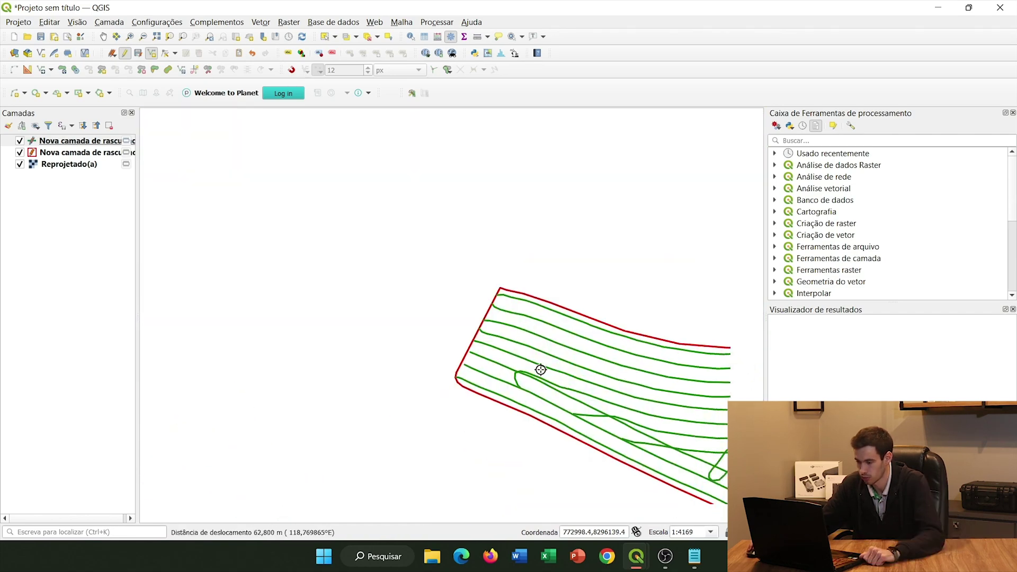
{"action": "left_click_drag", "start_coordinate": [540, 369], "coordinate": [320, 288]}
{"action": "left_click", "coordinate": [22, 167]}
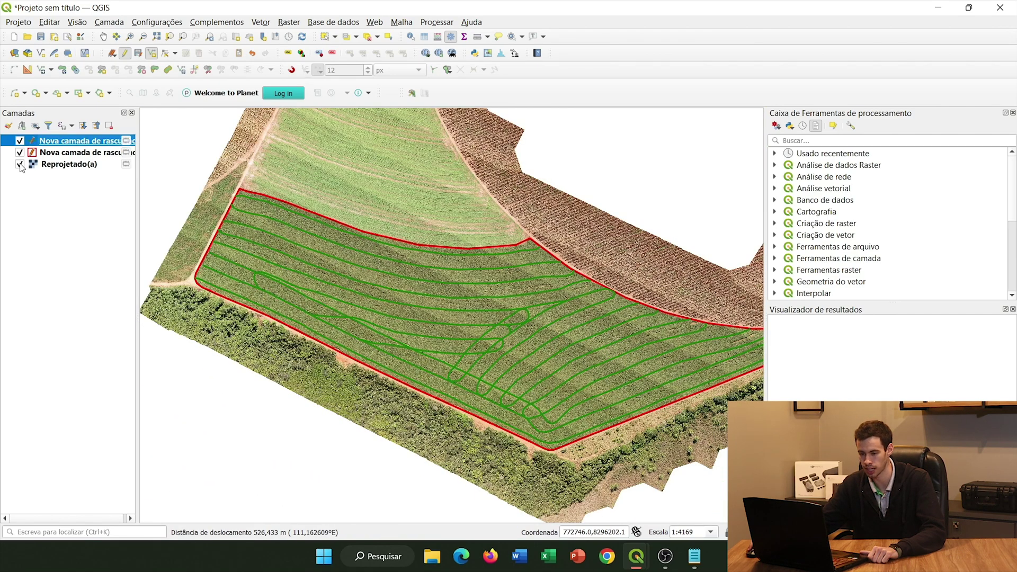
{"action": "left_click", "coordinate": [21, 168]}
{"action": "scroll", "coordinate": [479, 288], "scroll_direction": "down", "scroll_amount": 1}
{"action": "scroll", "coordinate": [498, 304], "scroll_direction": "up", "scroll_amount": 1}
{"action": "left_click_drag", "start_coordinate": [497, 302], "coordinate": [460, 312]}
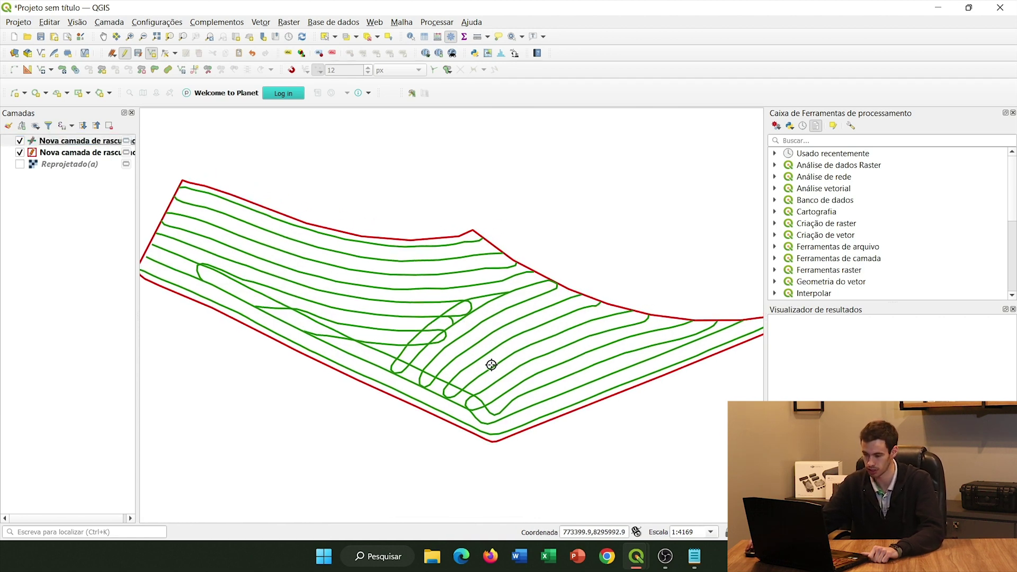
{"action": "scroll", "coordinate": [496, 392], "scroll_direction": "up", "scroll_amount": 2}
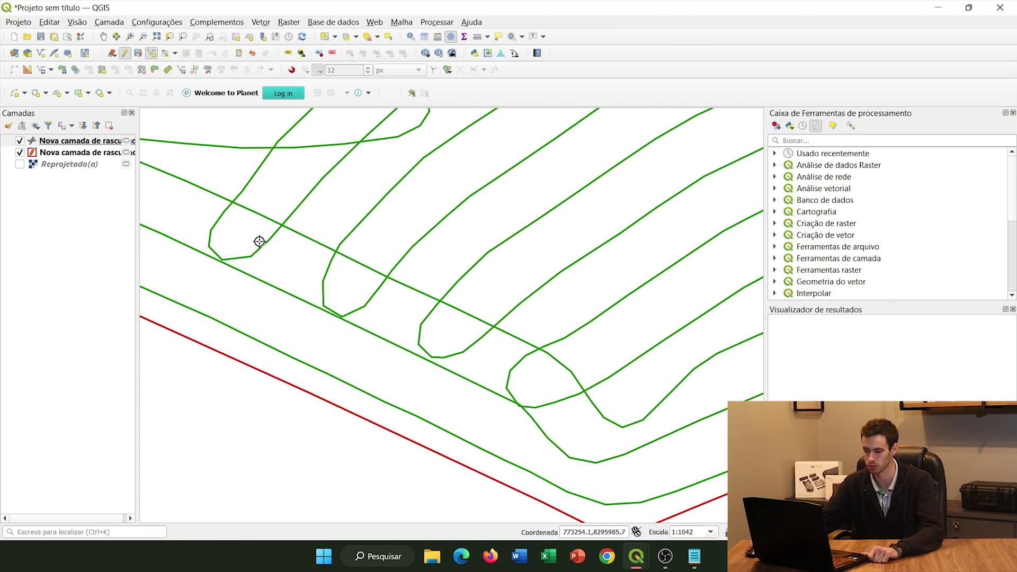
- Compare the westernmost southern turning loop with the orthomosaic by showing the Reprojetado(a) layer briefly and hiding it again
{"action": "left_click", "coordinate": [23, 164]}
{"action": "scroll", "coordinate": [424, 323], "scroll_direction": "up", "scroll_amount": 2}
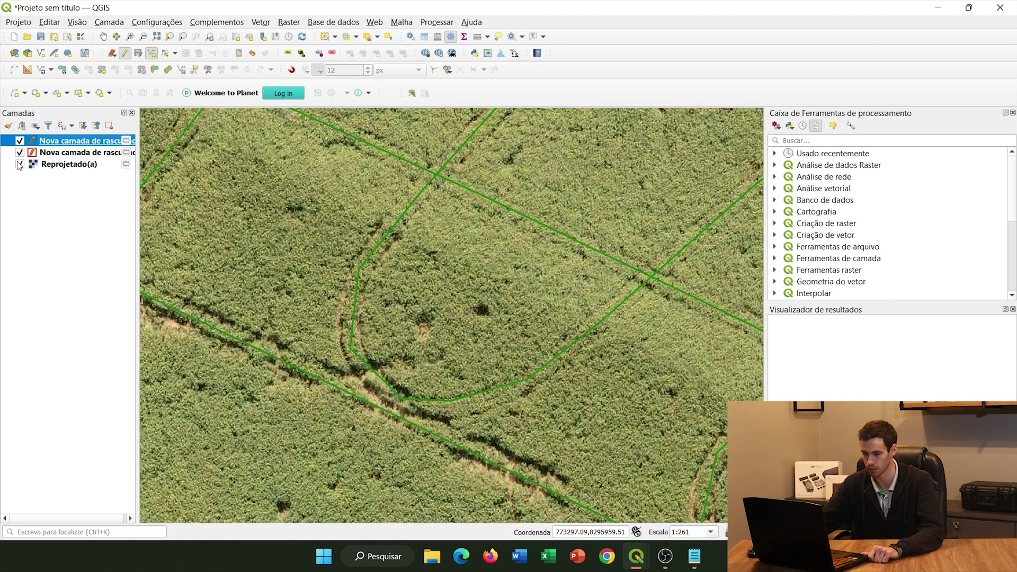
{"action": "left_click", "coordinate": [20, 164]}
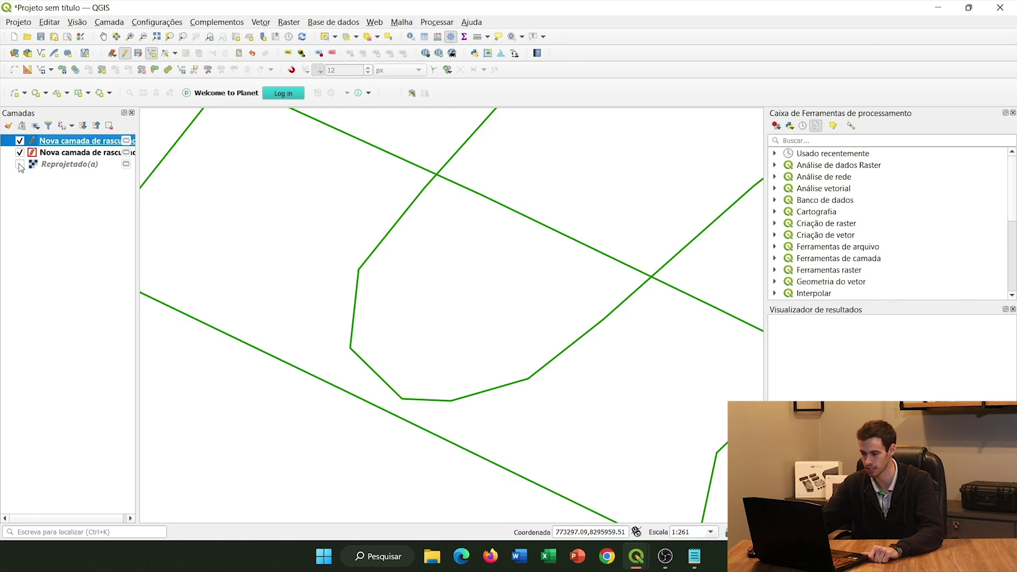
- Turn the Reprojetado(a) orthomosaic back on and check the traced wheel tracks against it at the turning loops and over the whole field
{"action": "left_click", "coordinate": [20, 164]}
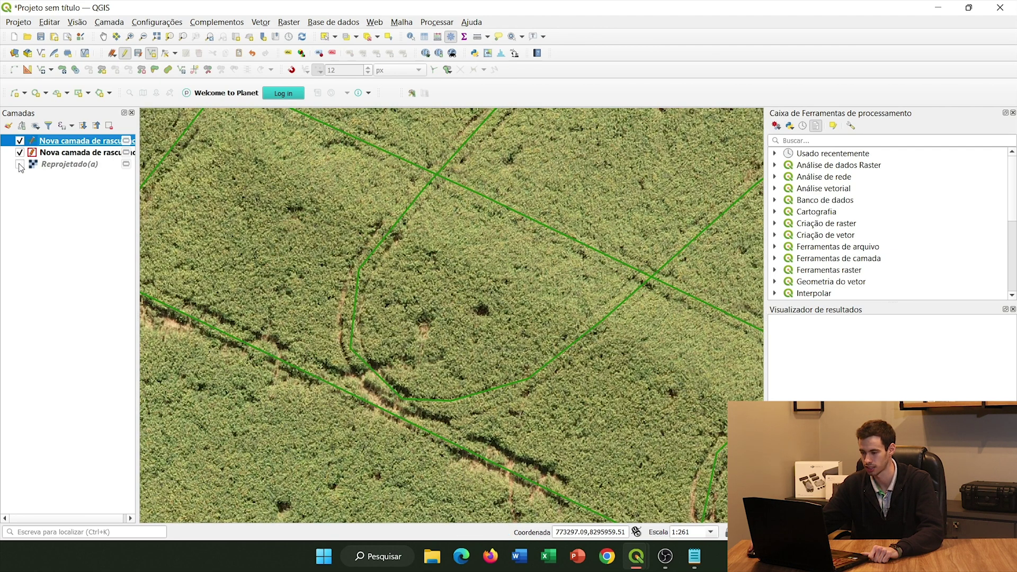
{"action": "left_click", "coordinate": [19, 164]}
{"action": "scroll", "coordinate": [456, 305], "scroll_direction": "down", "scroll_amount": 3}
{"action": "left_click_drag", "start_coordinate": [423, 214], "coordinate": [396, 303]}
{"action": "left_click", "coordinate": [26, 165]}
{"action": "left_click", "coordinate": [20, 165]}
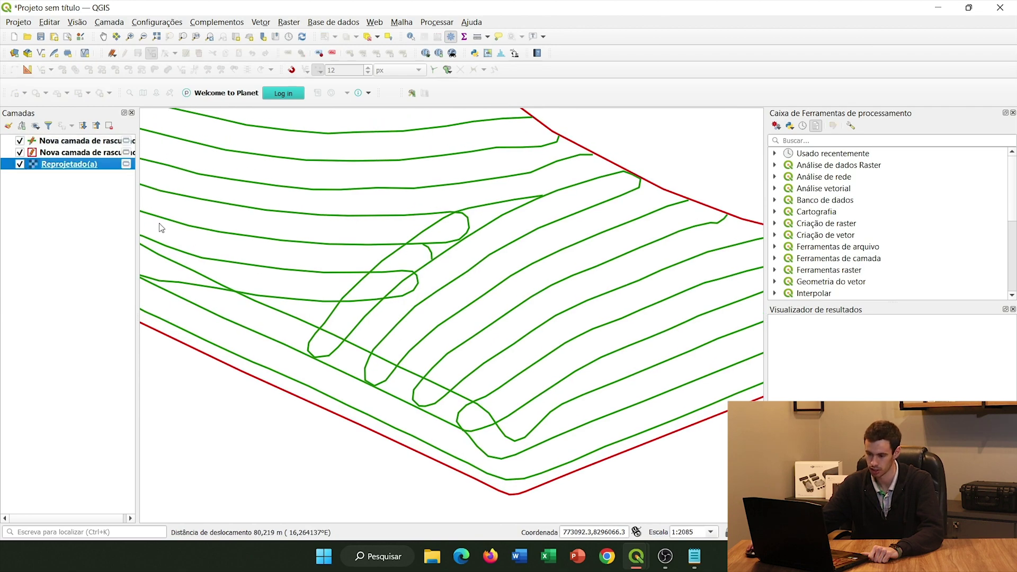
{"action": "scroll", "coordinate": [328, 305], "scroll_direction": "down", "scroll_amount": 1}
{"action": "left_click_drag", "start_coordinate": [338, 305], "coordinate": [470, 361]}
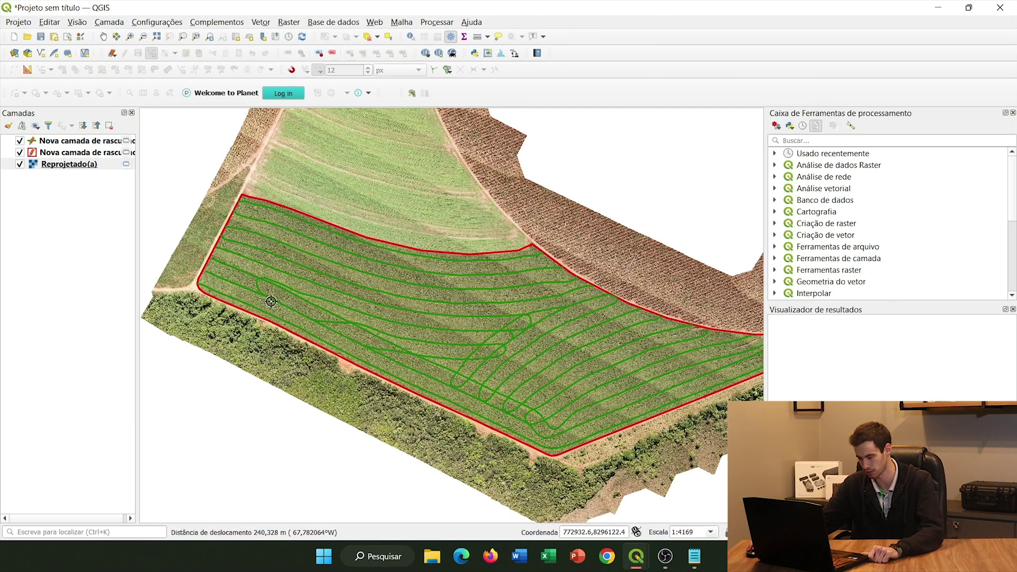
{"action": "scroll", "coordinate": [271, 302], "scroll_direction": "up", "scroll_amount": 1}
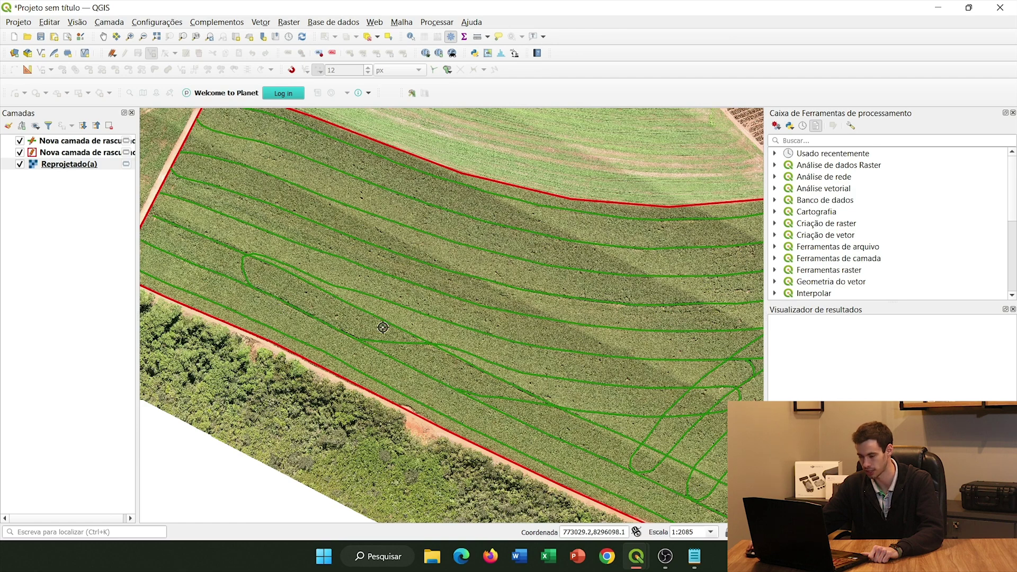
{"action": "scroll", "coordinate": [485, 347], "scroll_direction": "down", "scroll_amount": 1}
{"action": "left_click_drag", "start_coordinate": [518, 352], "coordinate": [465, 334]}
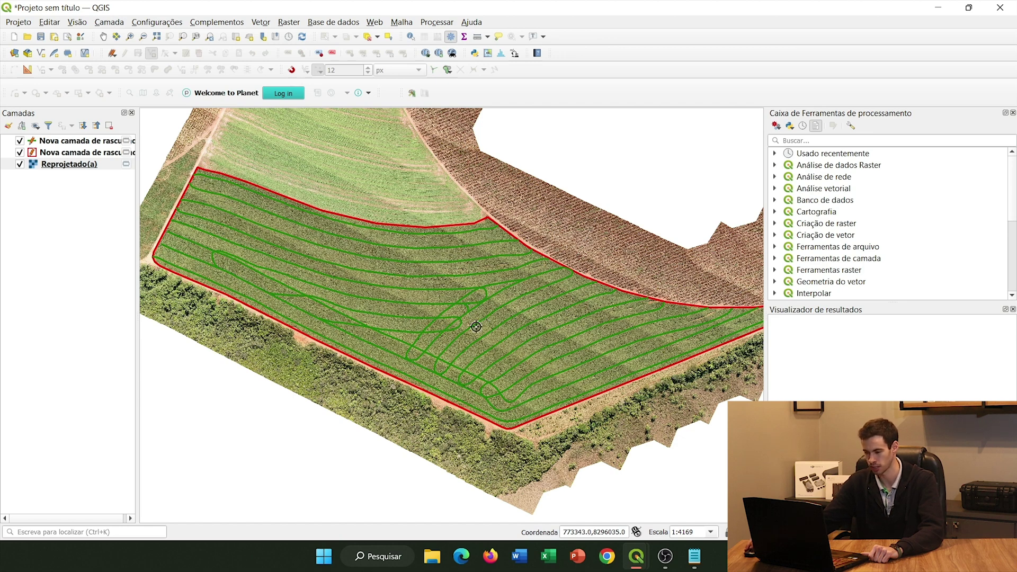
- Stop editing the green wheel-track line layer and save its changes
{"action": "left_click", "coordinate": [49, 142]}
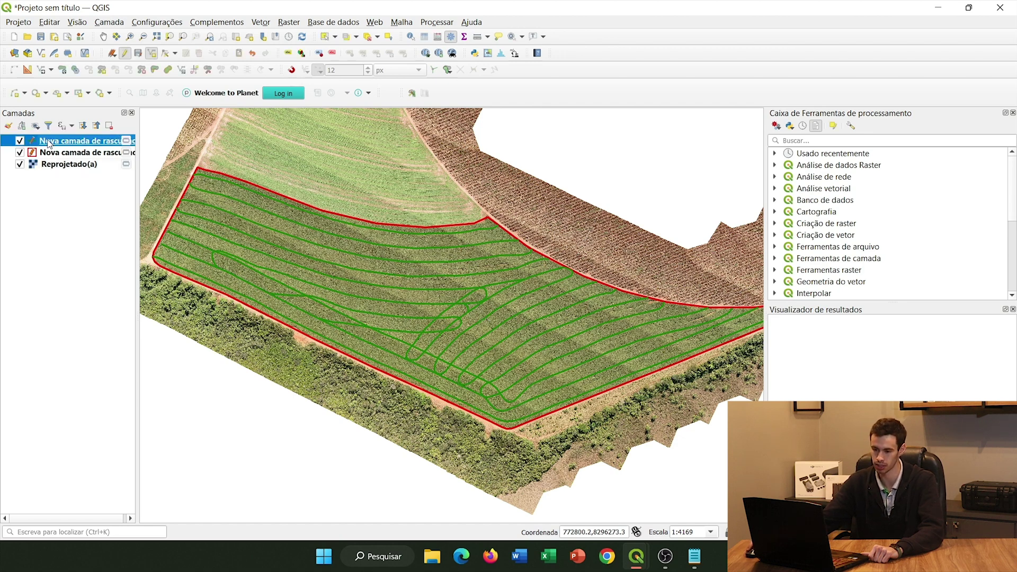
{"action": "left_click", "coordinate": [125, 54]}
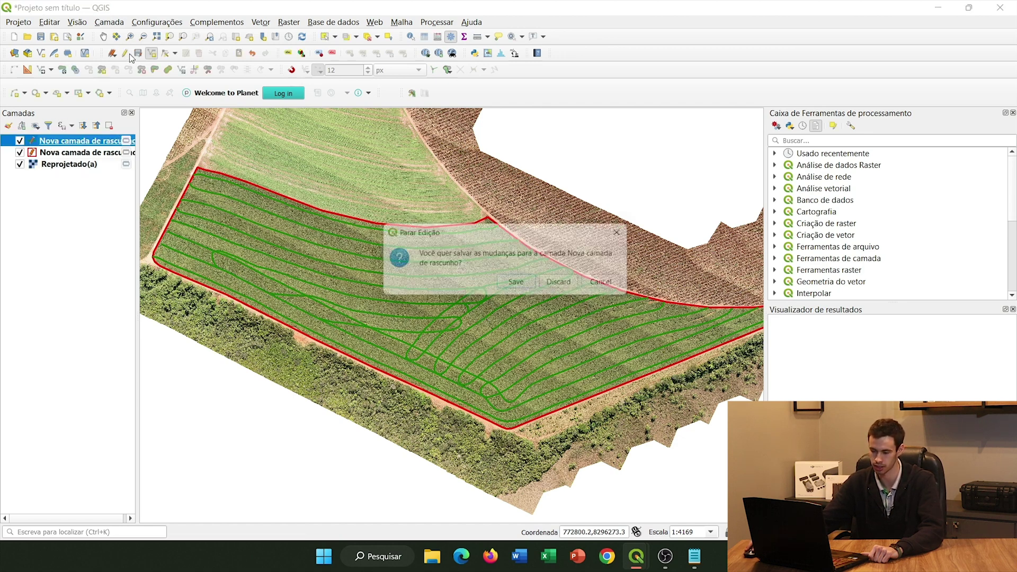
{"action": "left_click", "coordinate": [520, 284]}
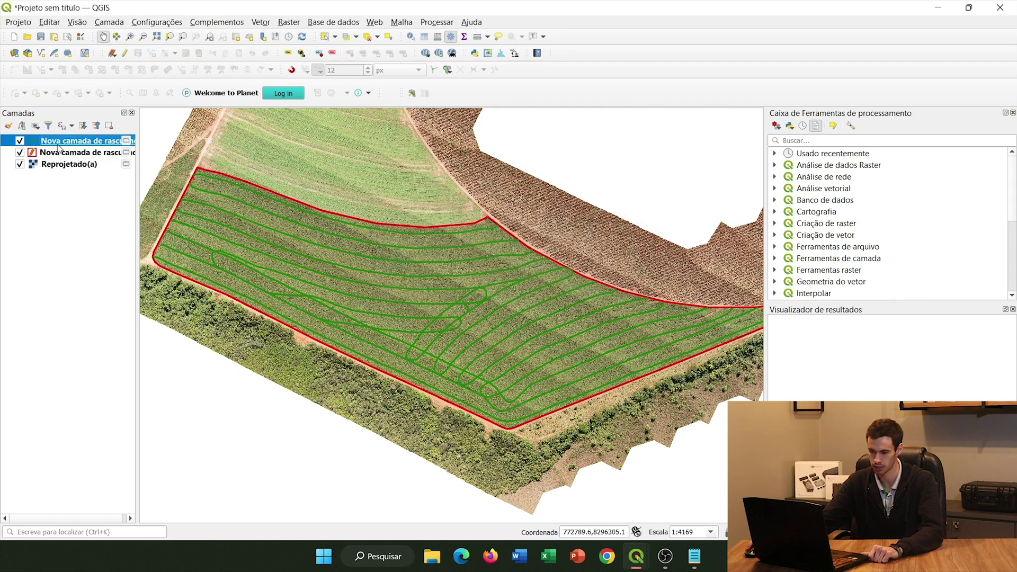
- Define a new decimal field named Comprimento with precision 2 for the line layer in the field calculator
{"action": "left_click", "coordinate": [438, 37]}
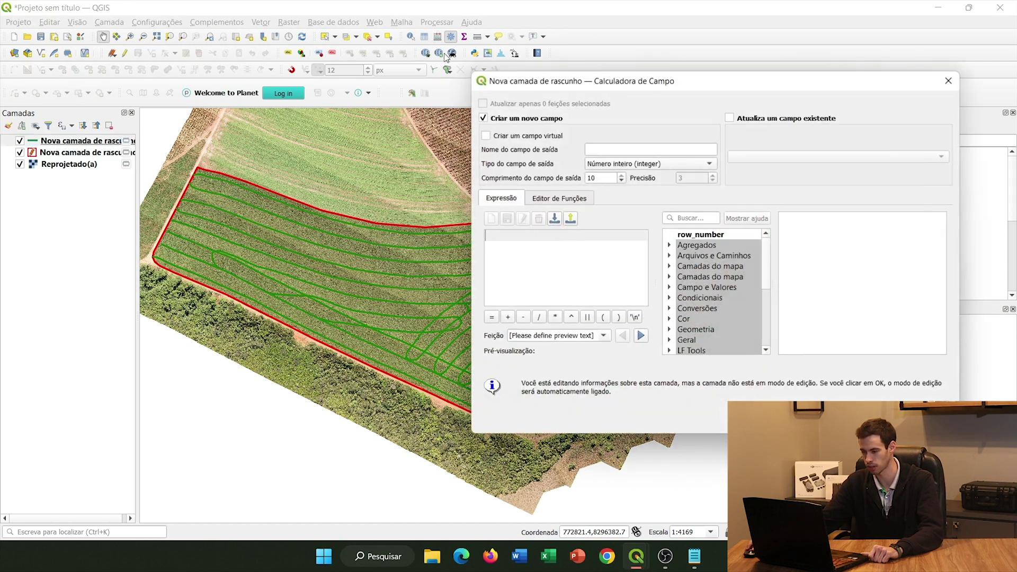
{"action": "left_click", "coordinate": [610, 147]}
{"action": "type", "text": "Comprimento"}
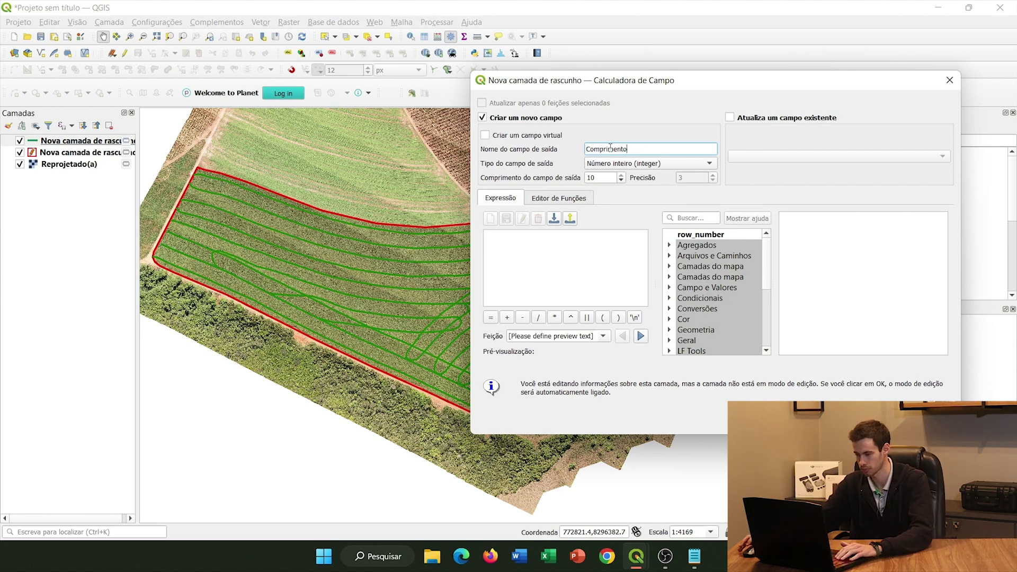
{"action": "left_click", "coordinate": [627, 164]}
{"action": "left_click", "coordinate": [627, 178]}
{"action": "left_click", "coordinate": [712, 180]}
- Use the $length geometry function as the expression for the Comprimento field and apply the calculation
{"action": "left_click", "coordinate": [698, 220]}
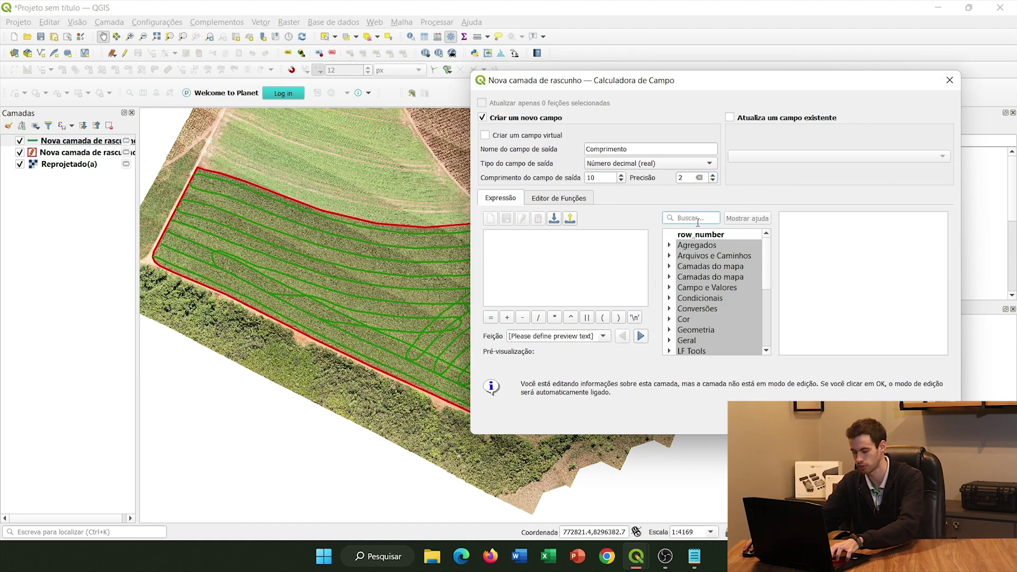
{"action": "type", "text": "$"}
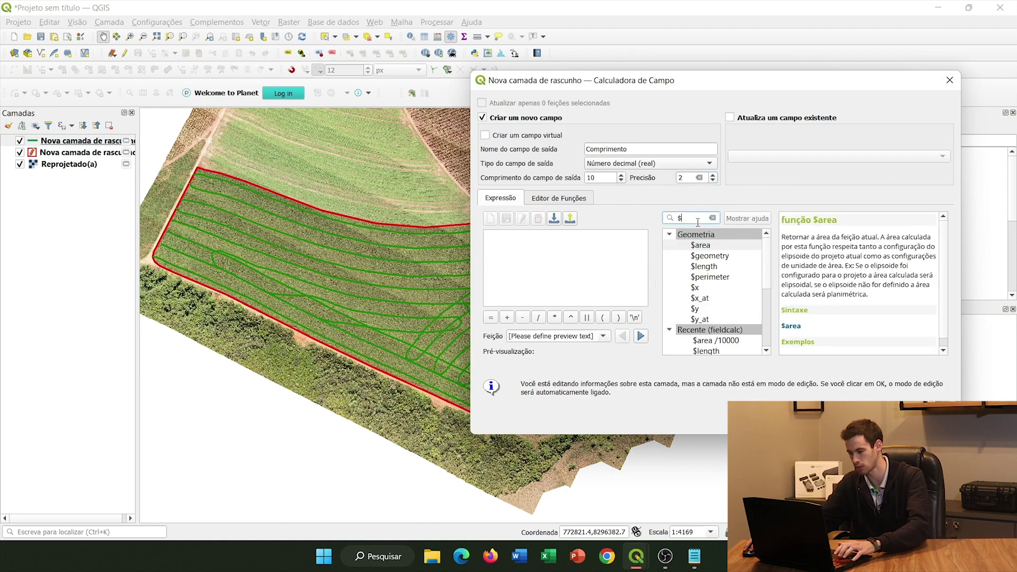
{"action": "left_click", "coordinate": [714, 268]}
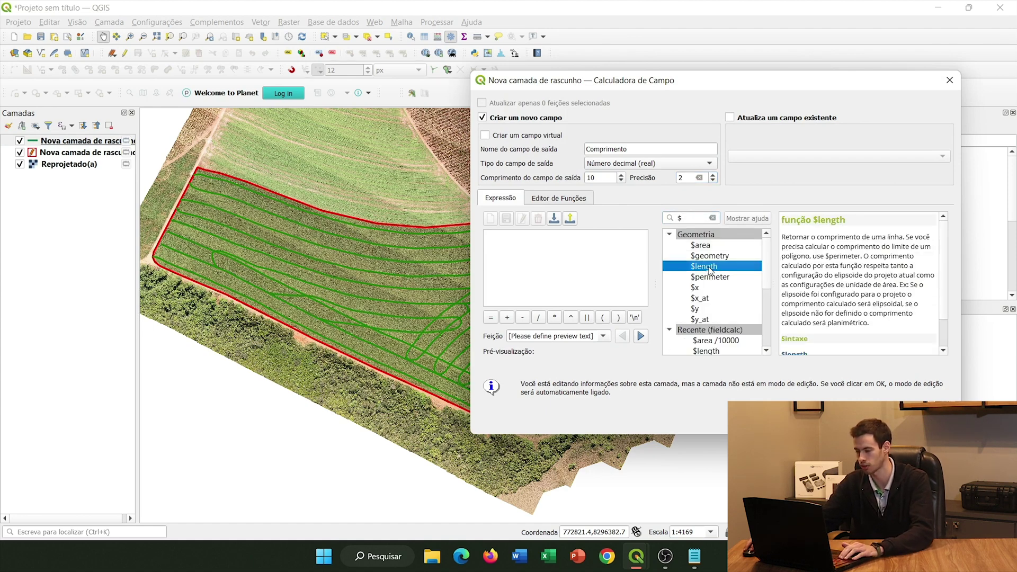
{"action": "double_click", "coordinate": [715, 267]}
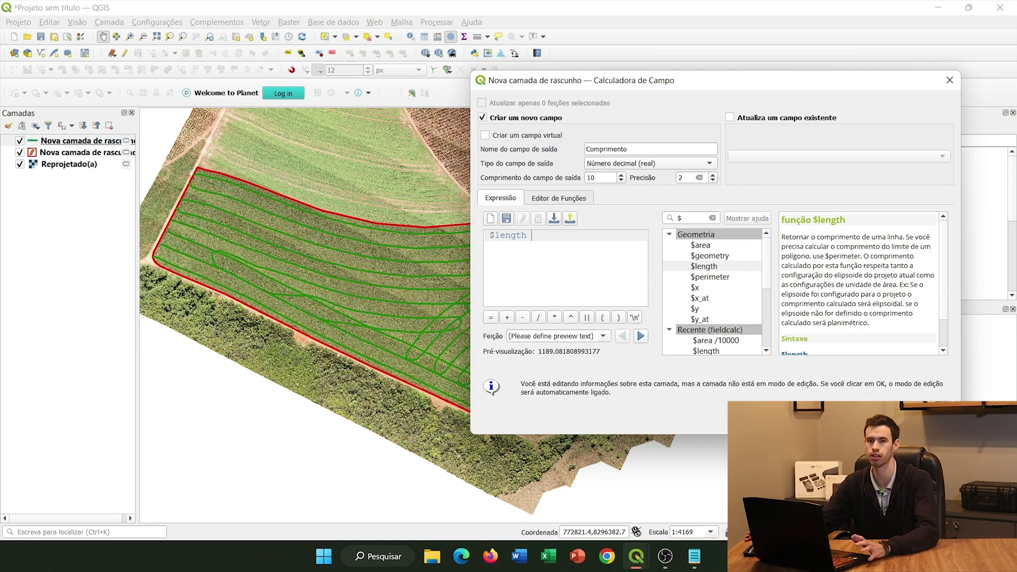
{"action": "left_click", "coordinate": [824, 420]}
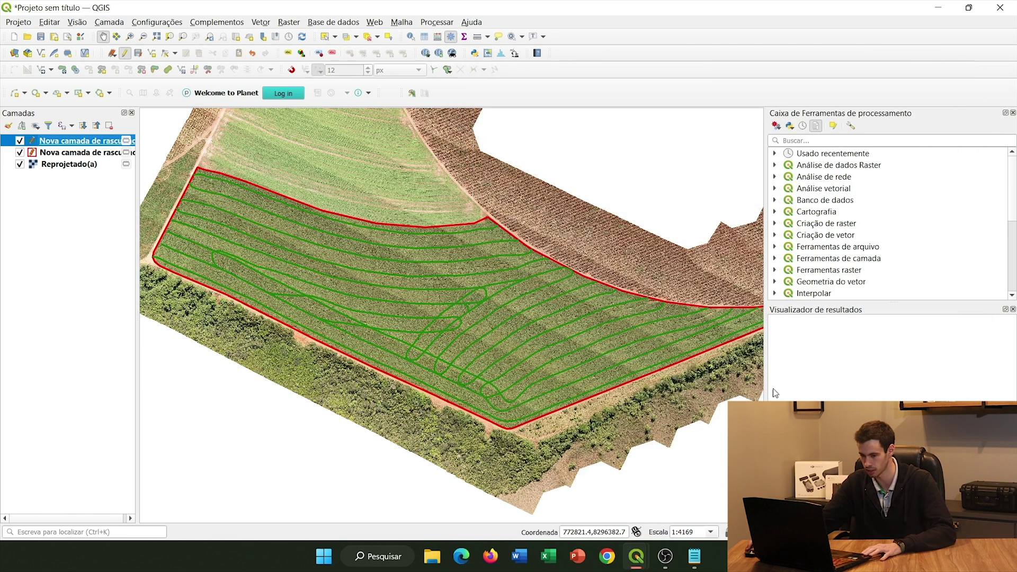
- Open the line layer's attribute table and read the calculated Comprimento values
{"action": "right_click", "coordinate": [89, 144]}
{"action": "left_click", "coordinate": [159, 285]}
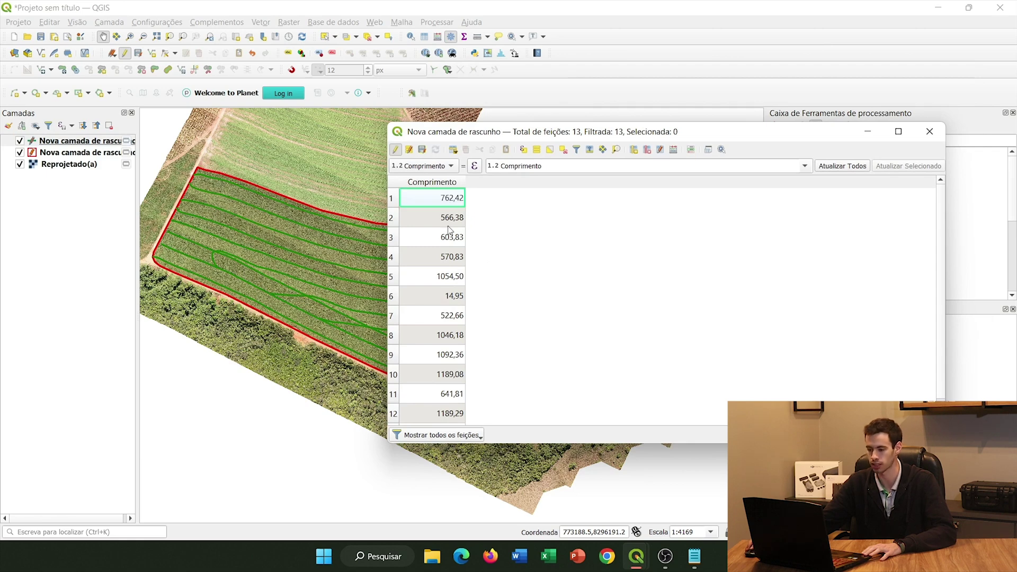
{"action": "scroll", "coordinate": [451, 266], "scroll_direction": "down", "scroll_amount": 1}
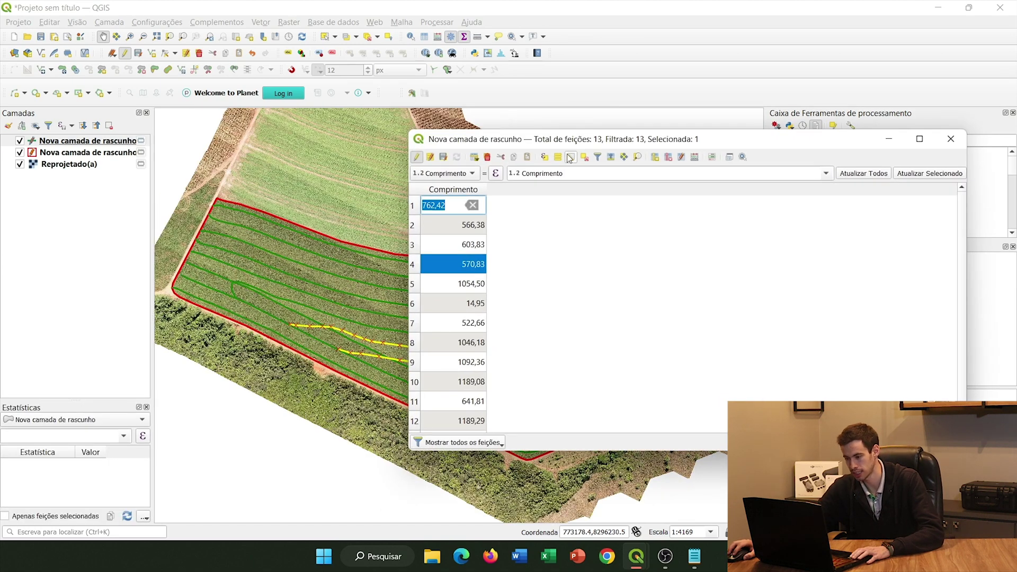
- Highlight the tracks of rows 1 to 6 one at a time to match each length with its line on the map
{"action": "left_click_drag", "start_coordinate": [567, 130], "coordinate": [626, 113]}
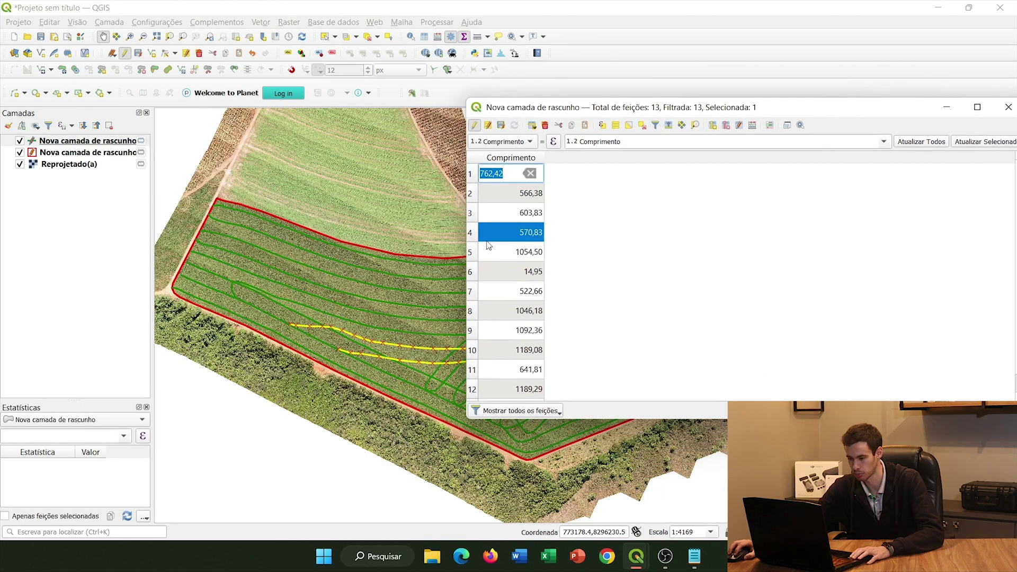
{"action": "left_click", "coordinate": [471, 254]}
{"action": "left_click", "coordinate": [470, 230]}
{"action": "left_click", "coordinate": [470, 212]}
{"action": "left_click", "coordinate": [471, 193]}
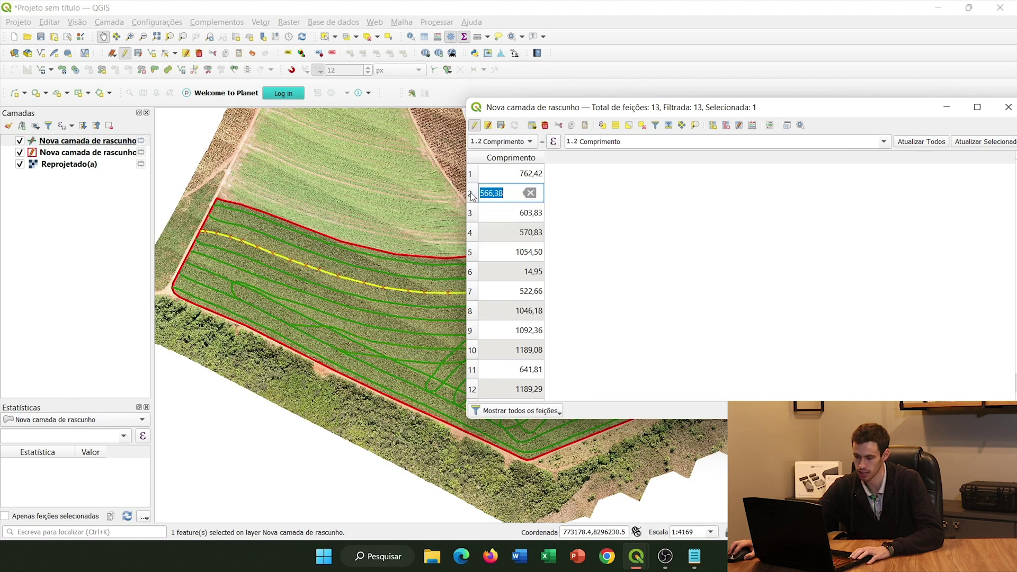
{"action": "left_click", "coordinate": [471, 174]}
{"action": "left_click", "coordinate": [470, 232]}
{"action": "left_click", "coordinate": [470, 271]}
{"action": "key", "text": "Escape"}
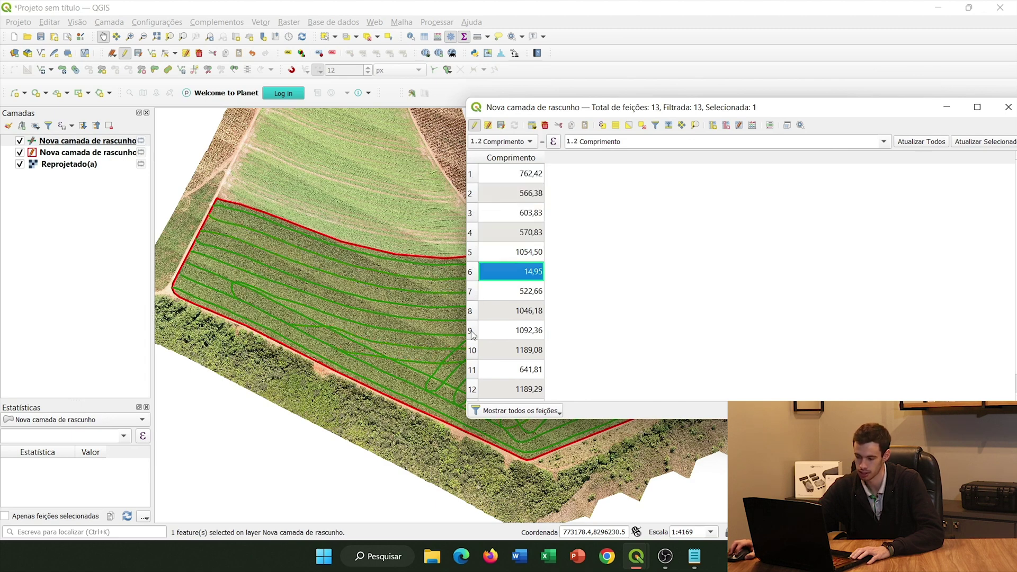
- Move the table clear of the map, highlight the remaining tracks through row 13, and close the attribute table
{"action": "left_click_drag", "start_coordinate": [564, 111], "coordinate": [707, 48]}
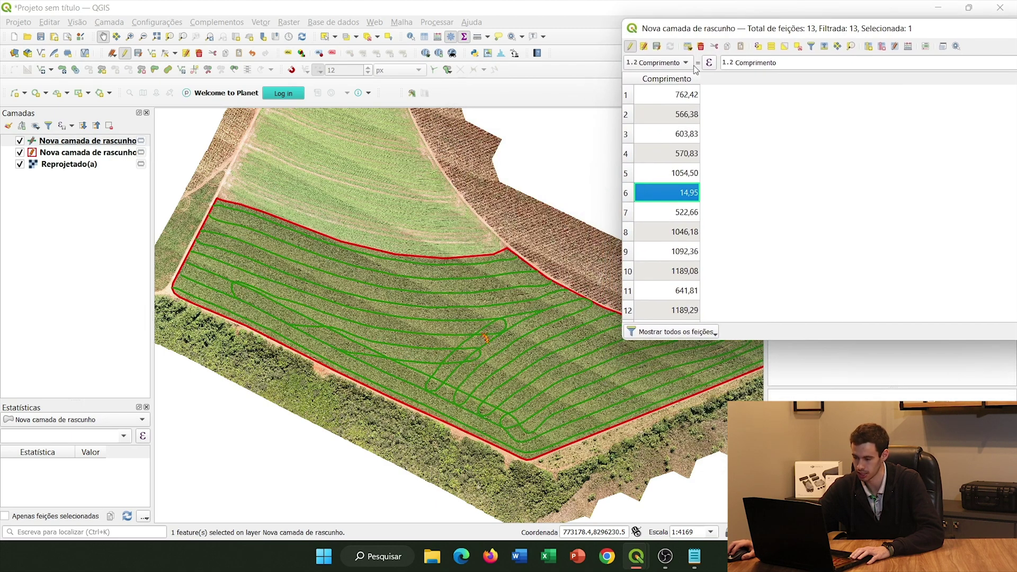
{"action": "key", "text": "Down"}
{"action": "key", "text": "Down"}
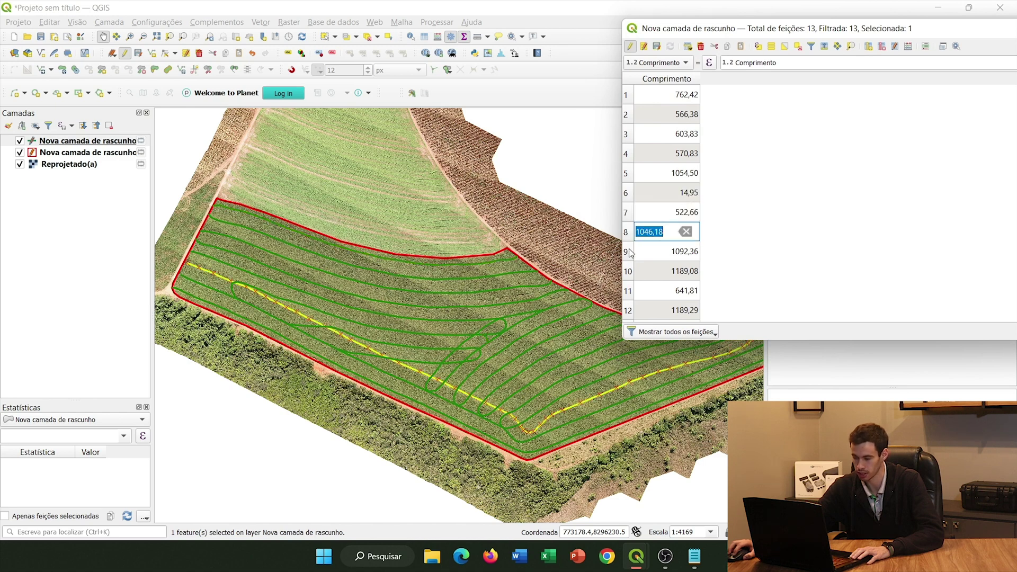
{"action": "left_click", "coordinate": [629, 275]}
{"action": "scroll", "coordinate": [629, 278], "scroll_direction": "down", "scroll_amount": 1}
{"action": "left_click", "coordinate": [628, 276]}
{"action": "left_click", "coordinate": [628, 297]}
{"action": "left_click", "coordinate": [629, 312]}
{"action": "left_click", "coordinate": [629, 293]}
{"action": "left_click", "coordinate": [628, 273]}
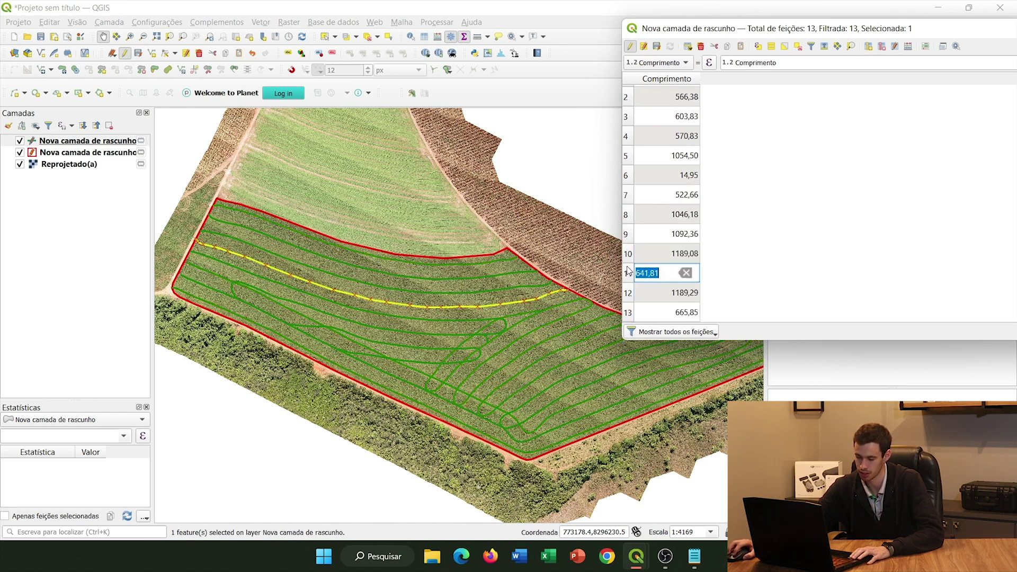
{"action": "left_click", "coordinate": [628, 253]}
{"action": "left_click", "coordinate": [628, 234]}
{"action": "left_click_drag", "start_coordinate": [739, 36], "coordinate": [467, 100]}
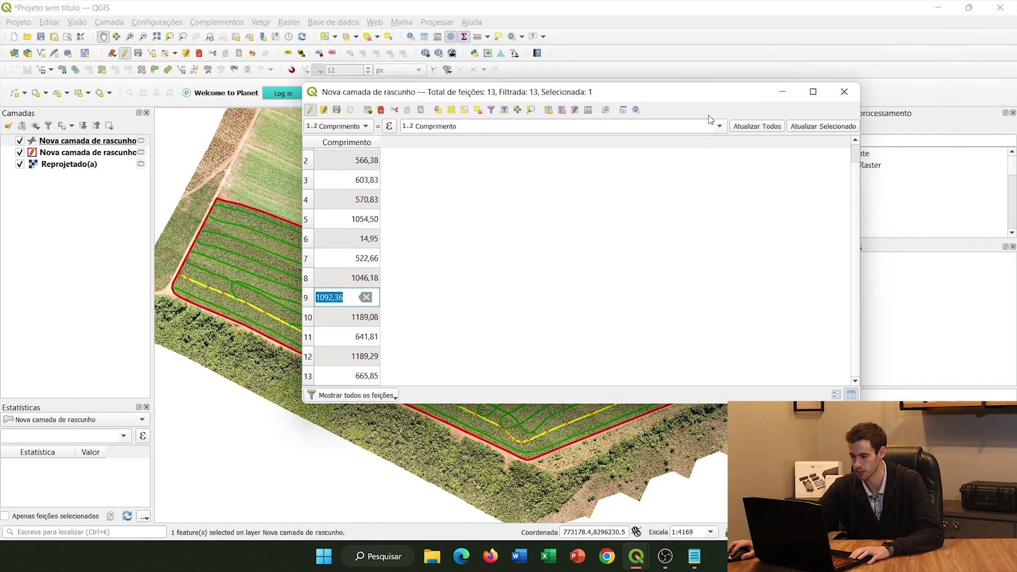
{"action": "left_click", "coordinate": [845, 93]}
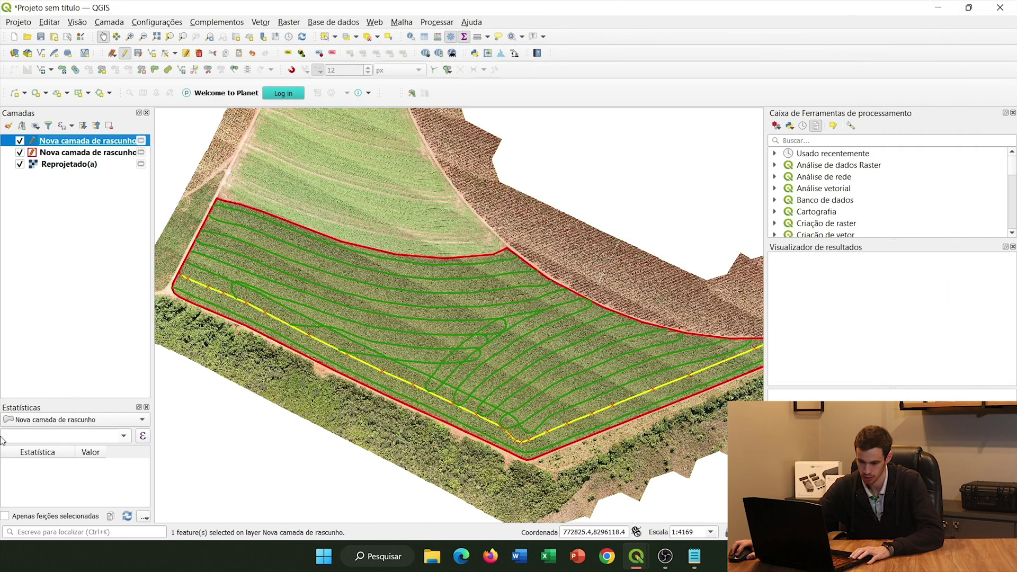
- Set the line layer as the source of the statistics and rename that layer Rastro
{"action": "left_click", "coordinate": [55, 420]}
{"action": "left_click", "coordinate": [41, 432]}
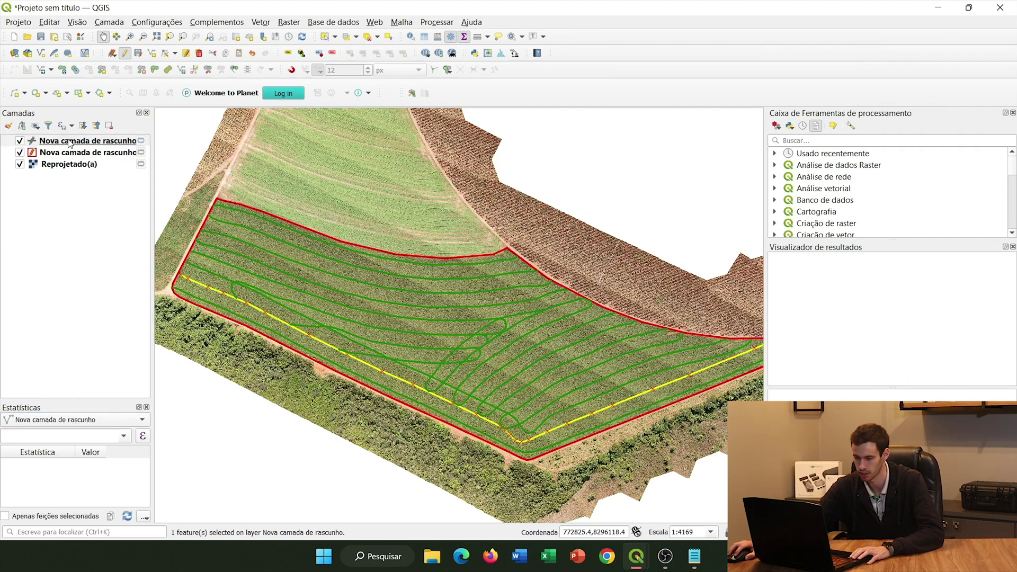
{"action": "right_click", "coordinate": [55, 142]}
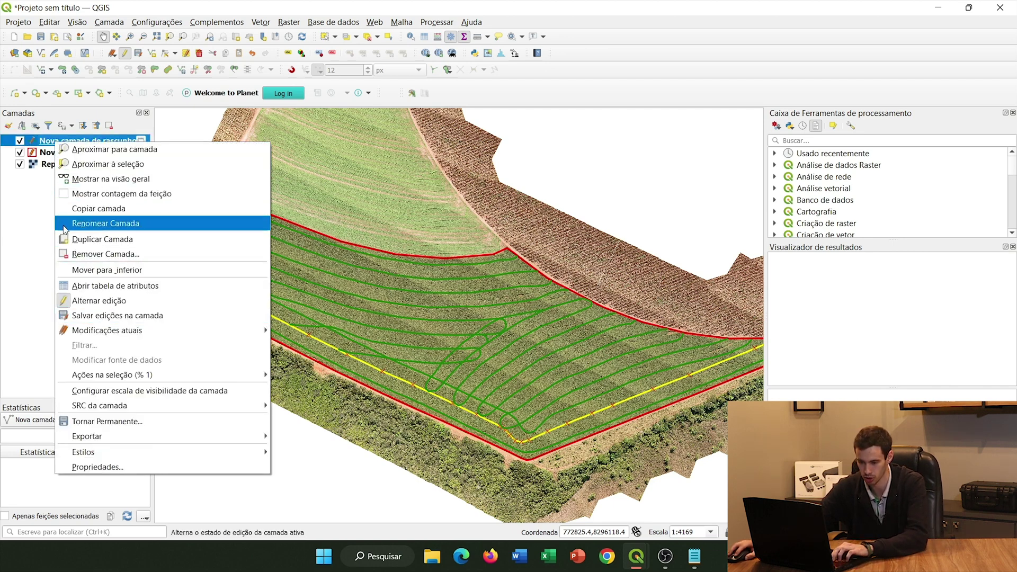
{"action": "left_click", "coordinate": [80, 223]}
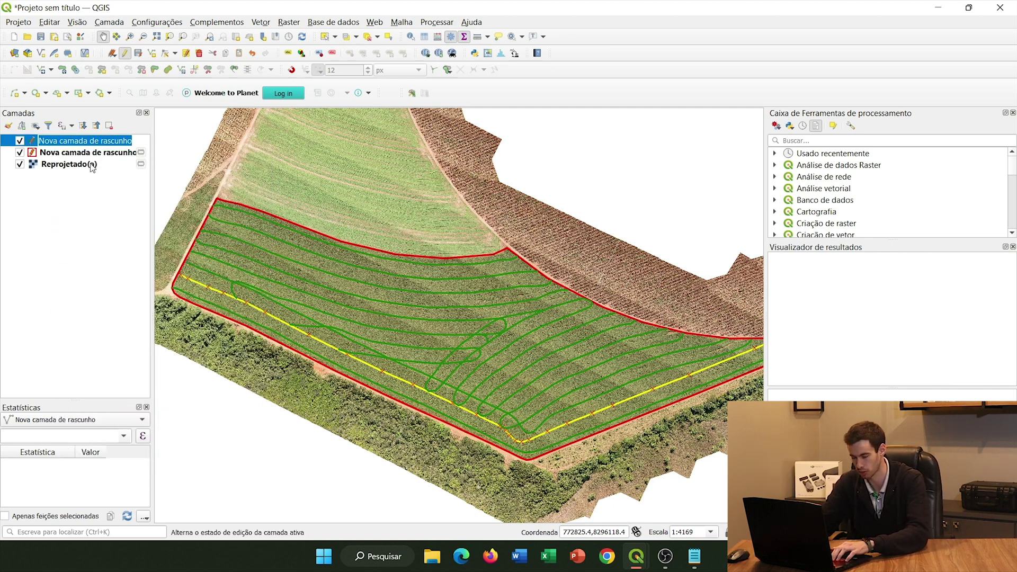
{"action": "key", "text": "BackSpace"}
{"action": "type", "text": "Rs"}
{"action": "key", "text": "BackSpace"}
{"action": "type", "text": "astro"}
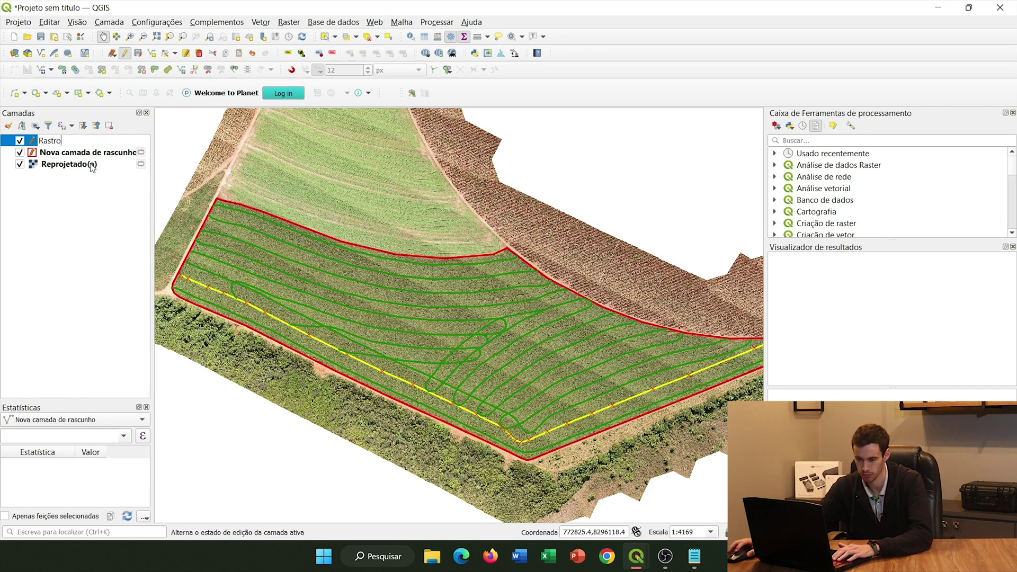
- Rename the red field boundary layer Limites do Talhão
{"action": "left_click", "coordinate": [88, 153]}
{"action": "right_click", "coordinate": [75, 153]}
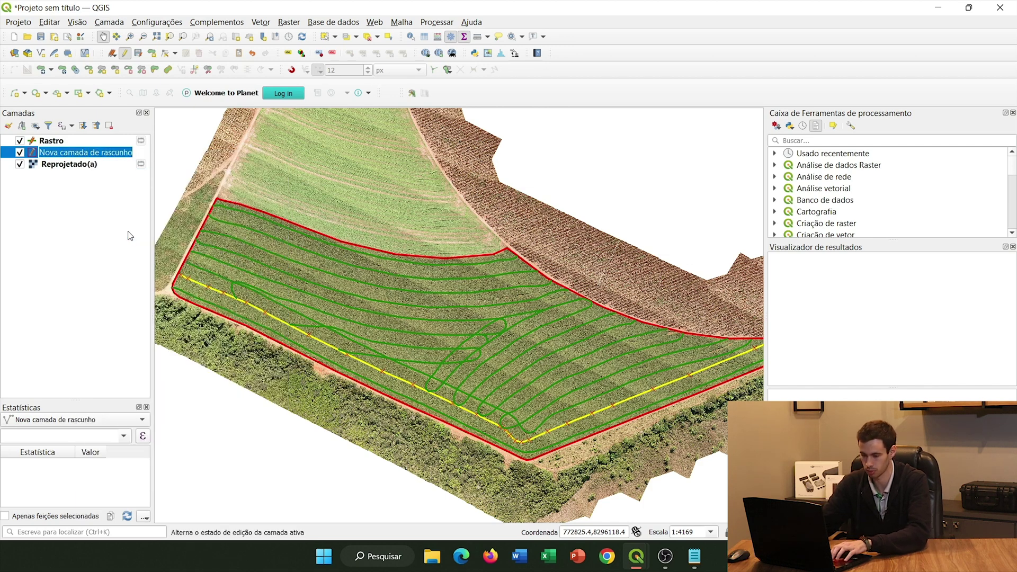
{"action": "type", "text": "Limites do Talhão"}
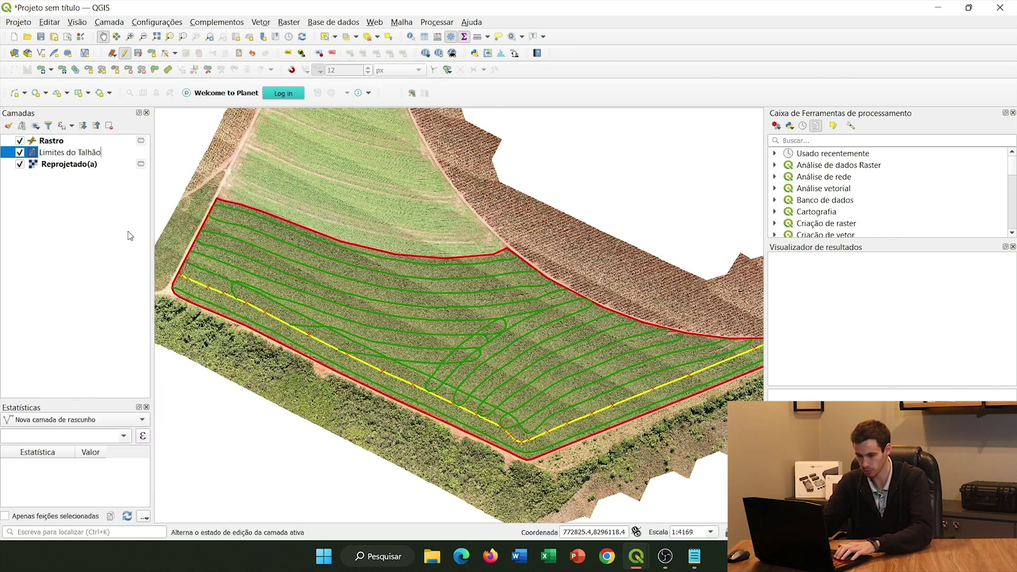
{"action": "key", "text": "Return"}
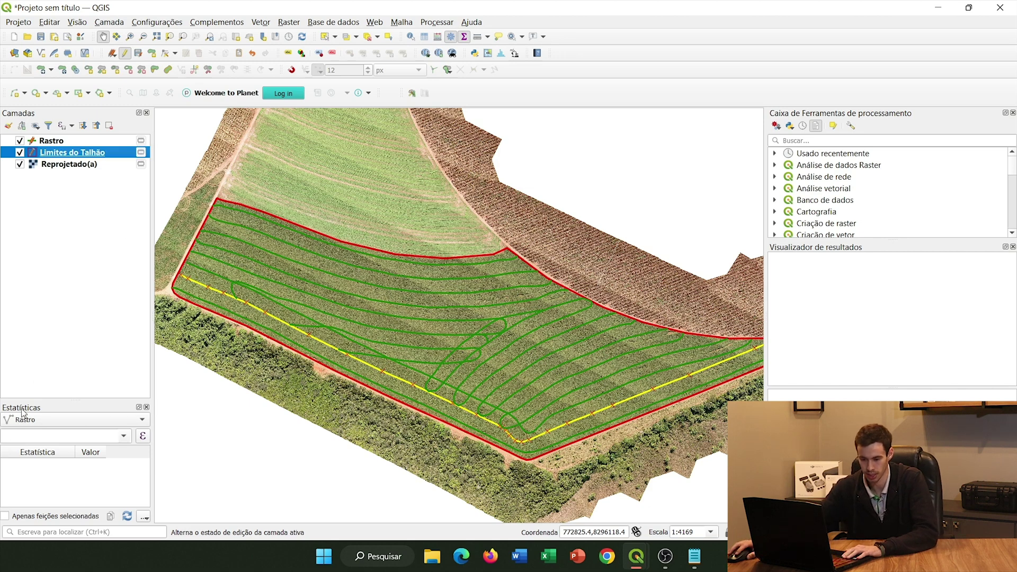
- Compute statistics for the Rastro layer's Comprimento field and read the sum of the track lengths
{"action": "left_click", "coordinate": [45, 418]}
{"action": "left_click", "coordinate": [33, 419]}
{"action": "left_click", "coordinate": [68, 433]}
{"action": "left_click", "coordinate": [125, 436]}
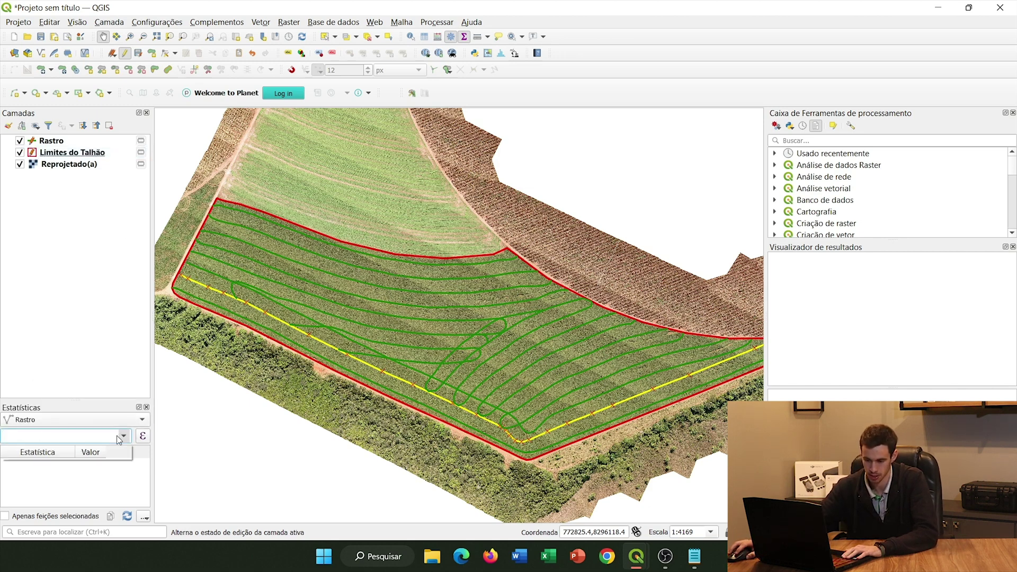
{"action": "left_click", "coordinate": [73, 455]}
{"action": "scroll", "coordinate": [101, 482], "scroll_direction": "down", "scroll_amount": 1}
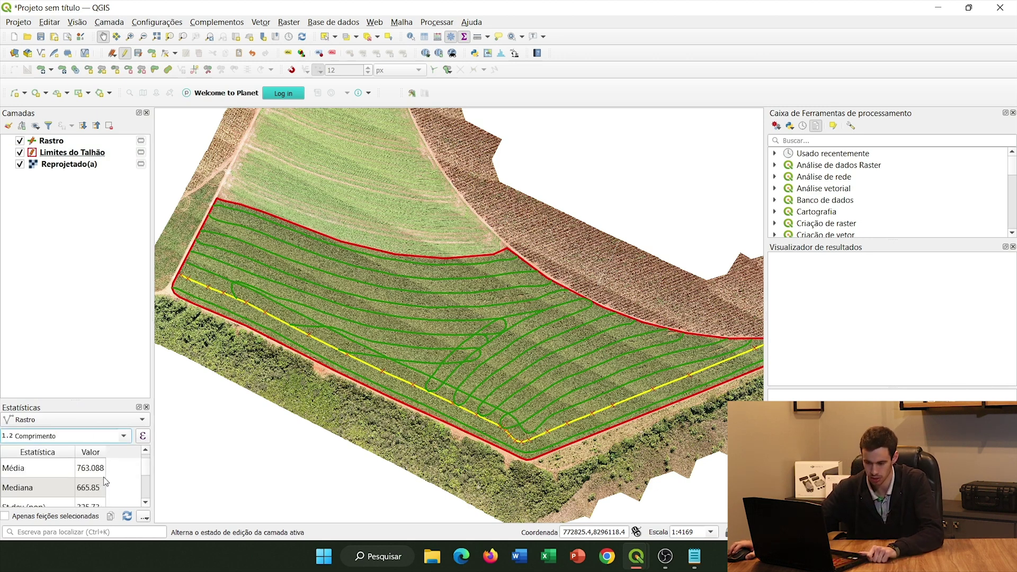
{"action": "scroll", "coordinate": [82, 483], "scroll_direction": "up", "scroll_amount": 1}
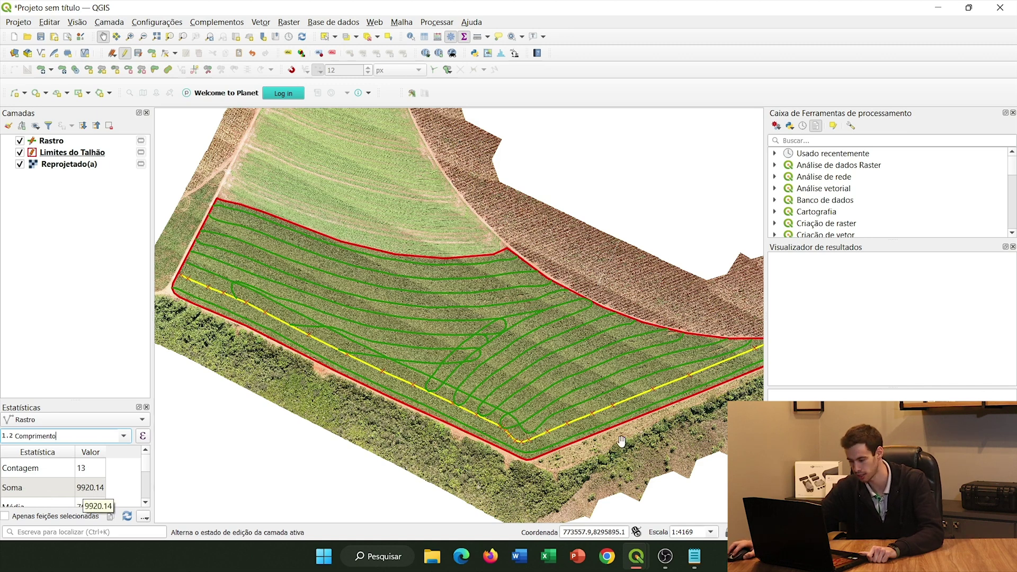
- Switch to the Notepad notes and add the line "Metros Lineares amassados: 9920,14" below the total area
{"action": "left_click", "coordinate": [695, 556]}
{"action": "key", "text": "Return"}
{"action": "type", "text": "Met"}
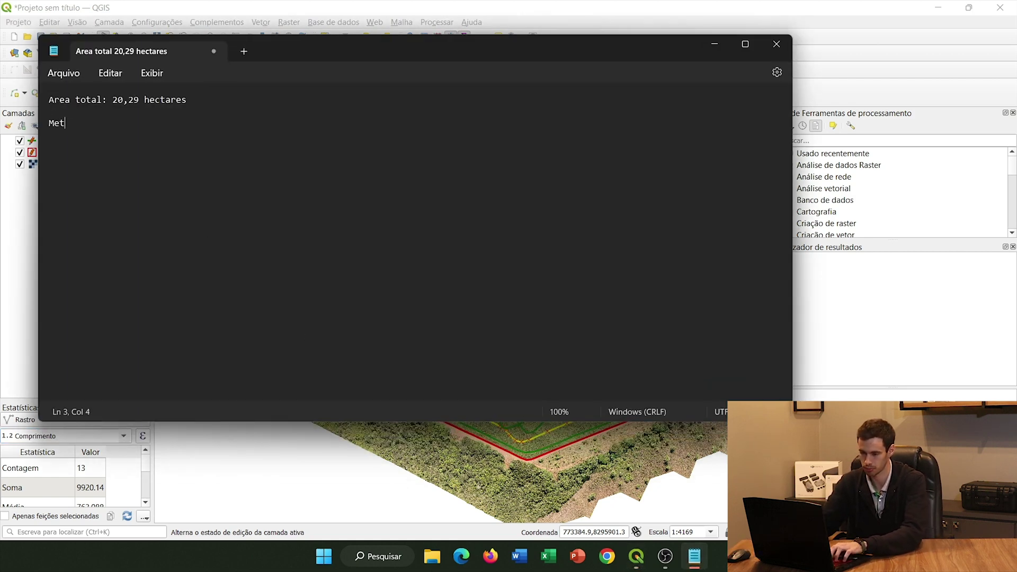
{"action": "type", "text": "oos linear"}
{"action": "key", "text": "BackSpace"}
{"action": "key", "text": "BackSpace"}
{"action": "key", "text": "BackSpace"}
{"action": "key", "text": "BackSpace"}
{"action": "type", "text": "inear"}
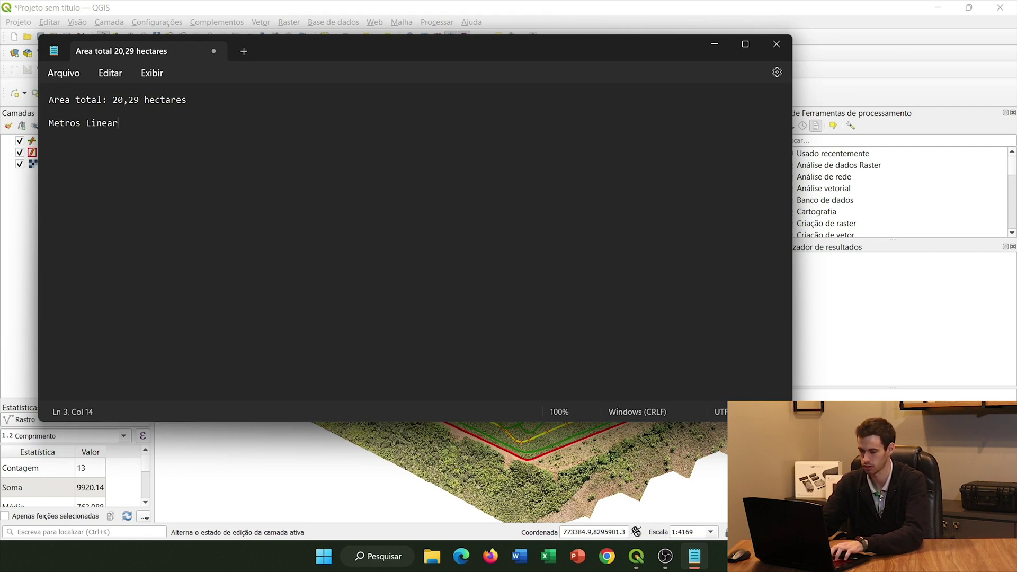
{"action": "type", "text": "es amassados: "}
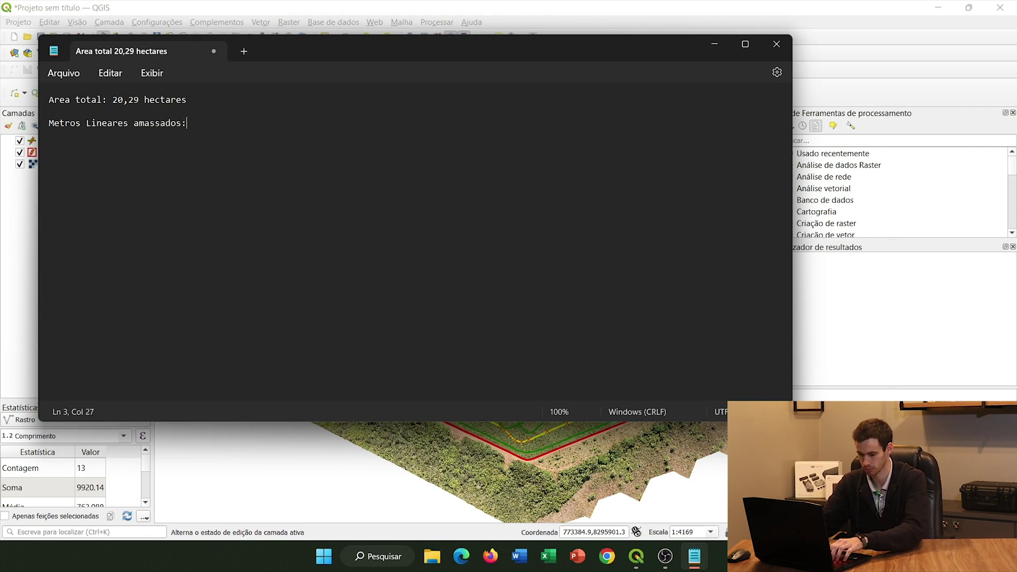
{"action": "type", "text": "9920"}
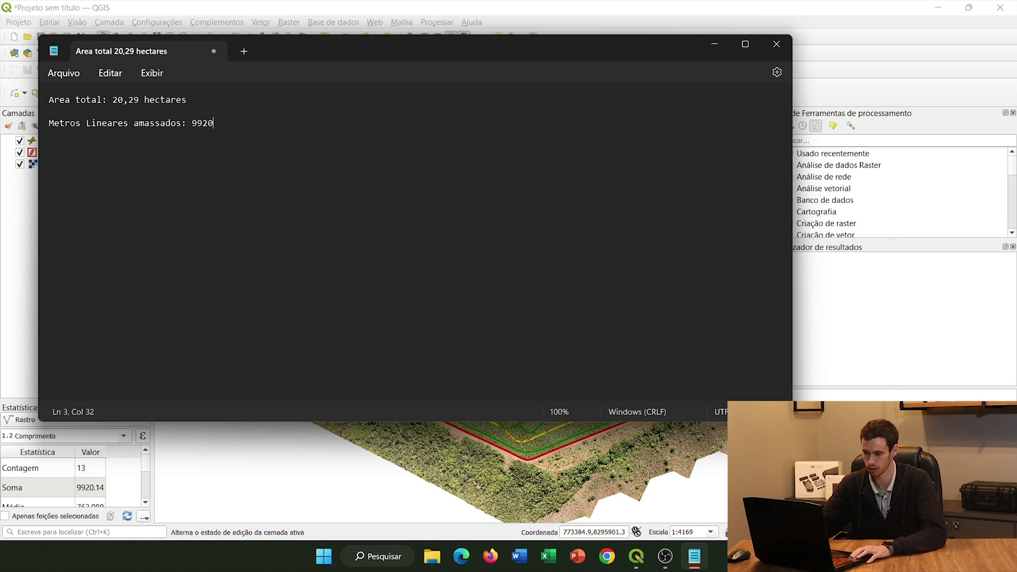
{"action": "type", "text": ",14"}
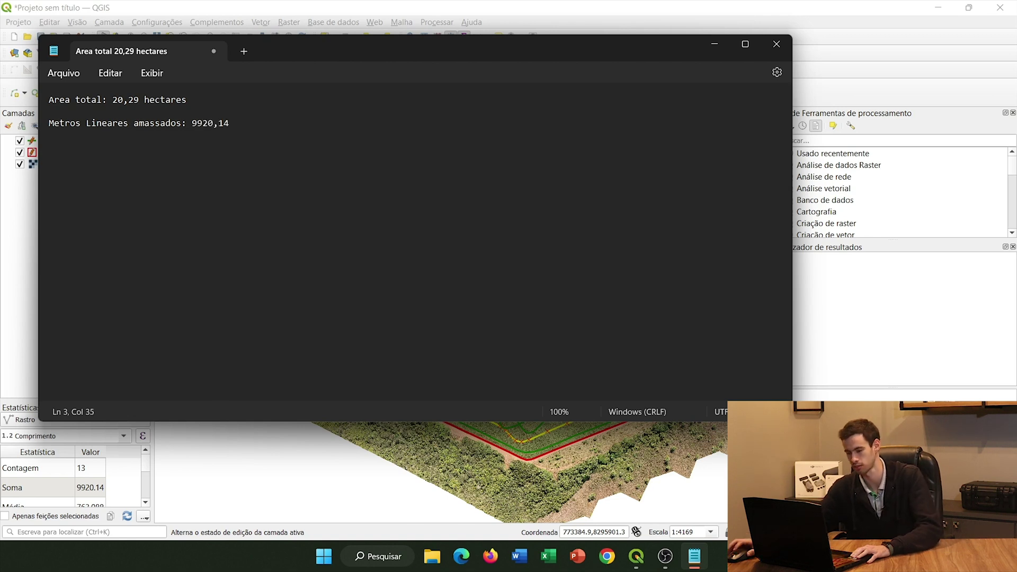
- Add the wheel width as a new line reading "Largura do rodado: 0,6m"
{"action": "key", "text": "Return"}
{"action": "key", "text": "Return"}
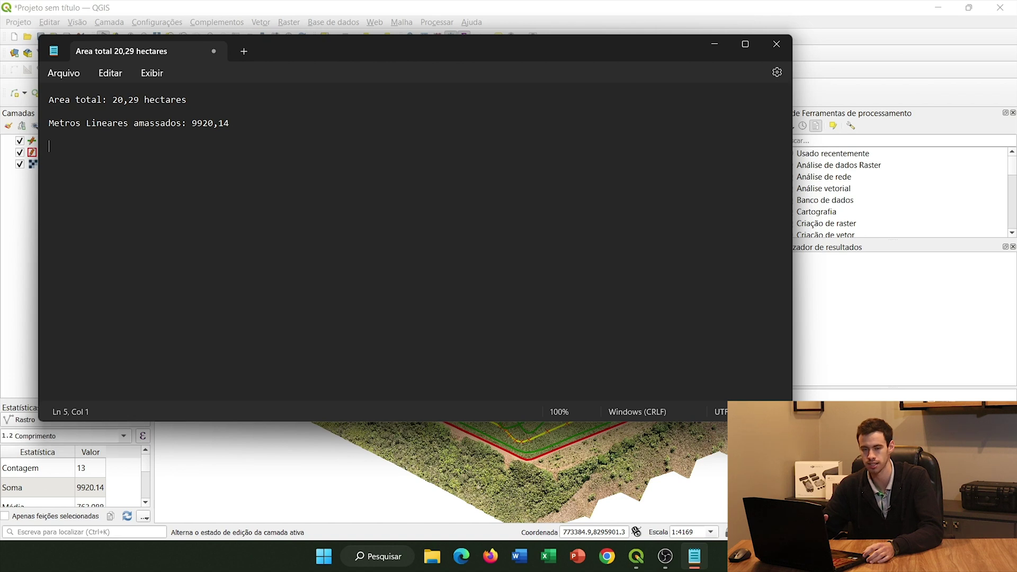
{"action": "type", "text": "0,6"}
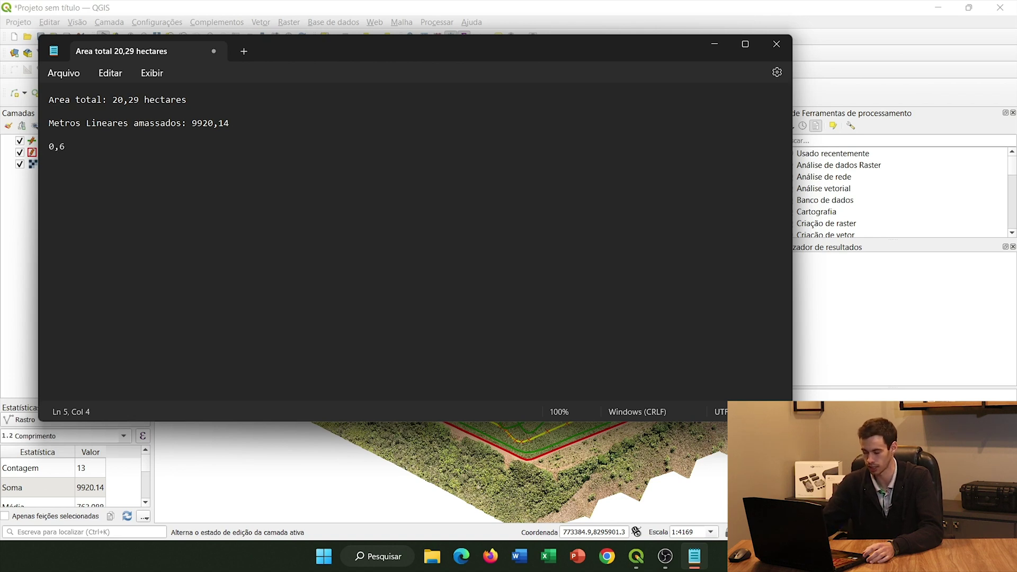
{"action": "key", "text": "Left"}
{"action": "key", "text": "Left"}
{"action": "key", "text": "Left"}
{"action": "type", "text": "Largura do"}
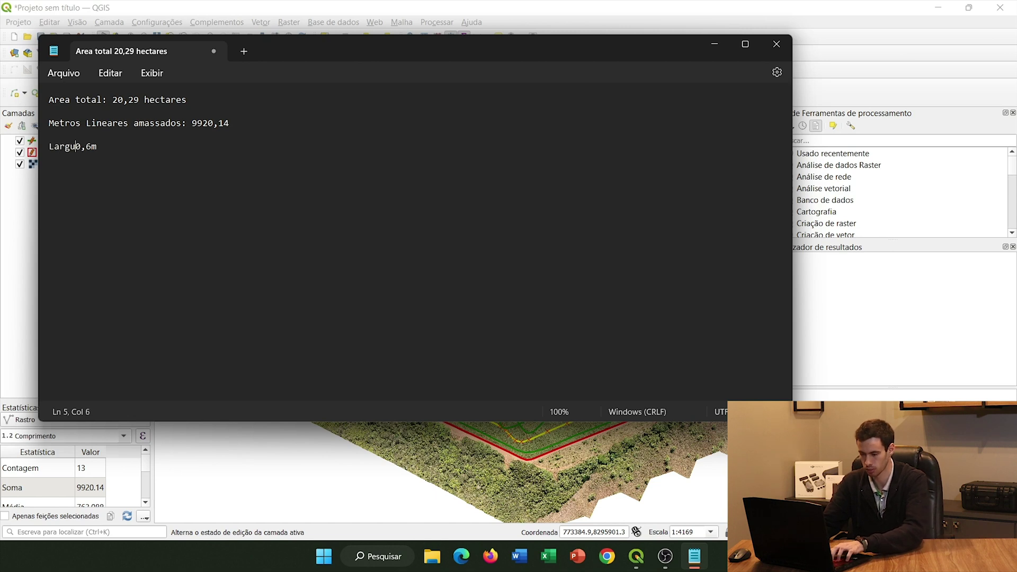
{"action": "type", "text": " rodado:"}
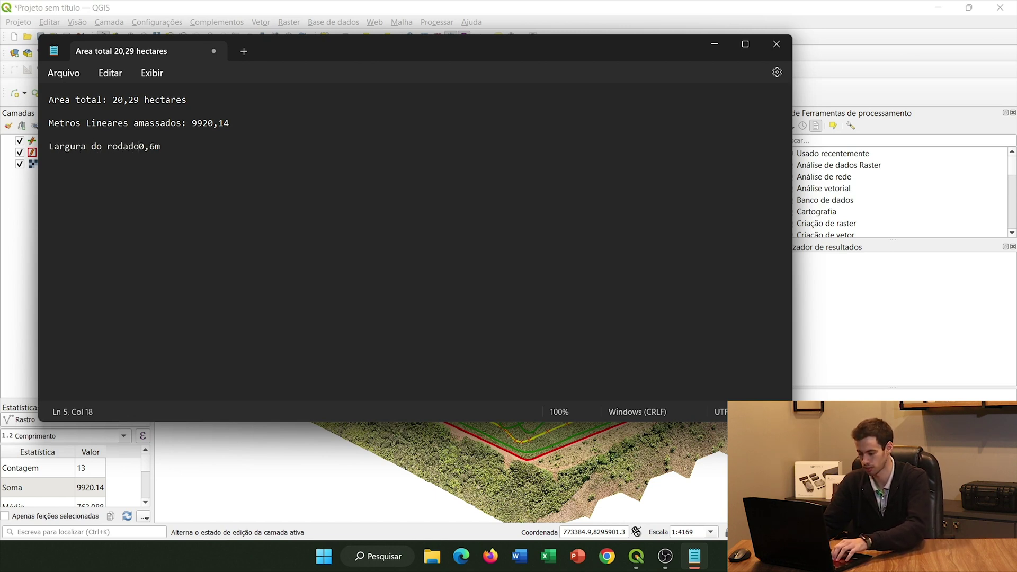
- Write the crushed-area calculation "0,6*9920,14=" on a new line below the wheel width
{"action": "left_click", "coordinate": [294, 150]}
{"action": "key", "text": "Return"}
{"action": "key", "text": "Return"}
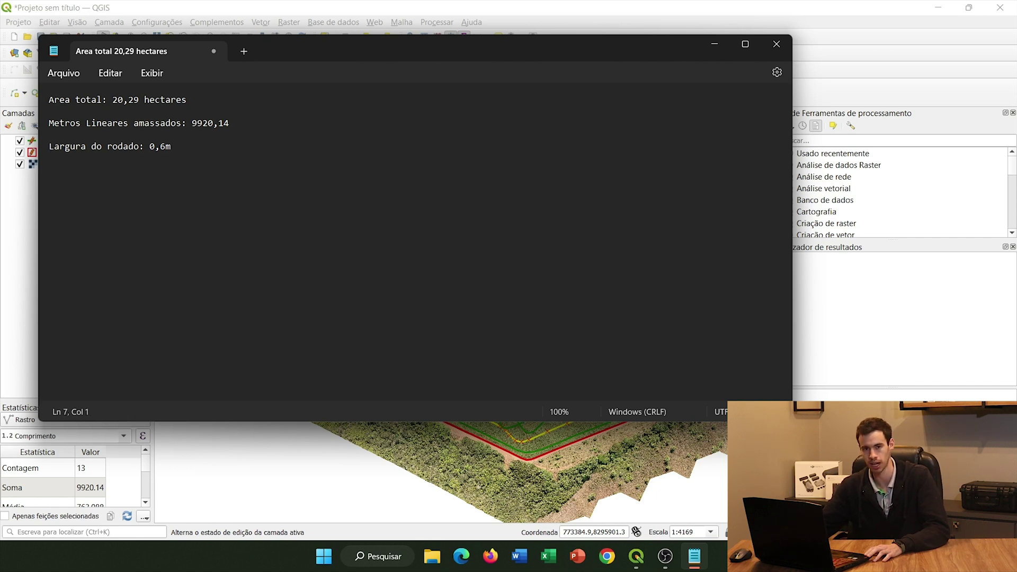
{"action": "type", "text": "0,6*"}
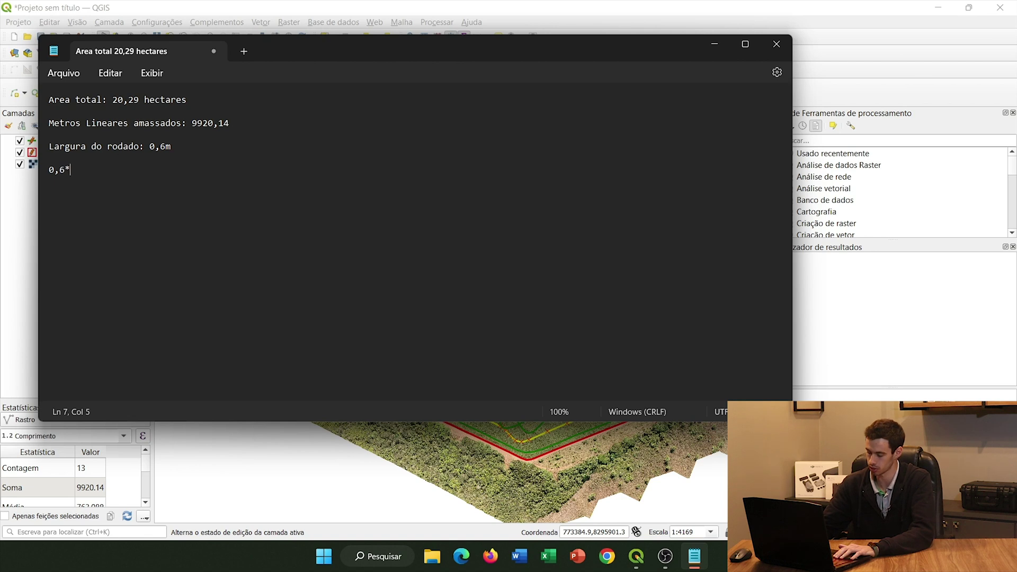
{"action": "type", "text": "9920,1"}
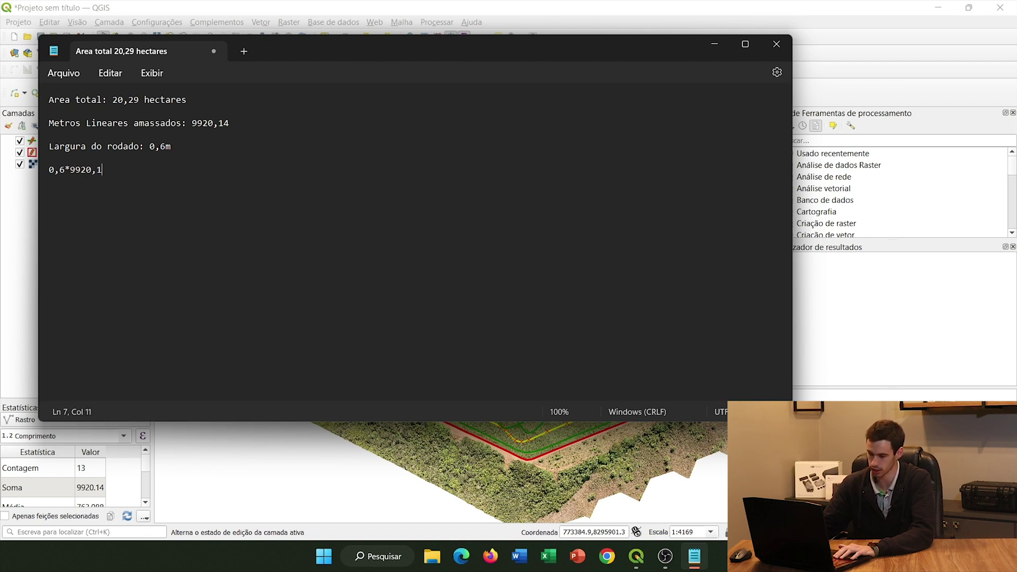
{"action": "type", "text": "4="}
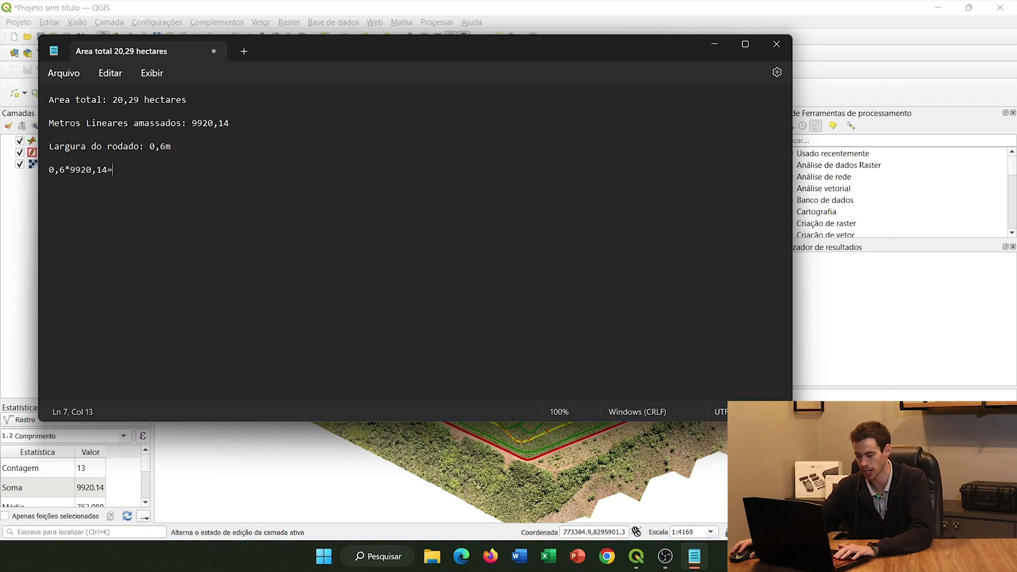
- Open the Windows Calculator and multiply 0,6 by 9920,14
{"action": "left_click", "coordinate": [324, 557]}
{"action": "type", "text": "calculadora"}
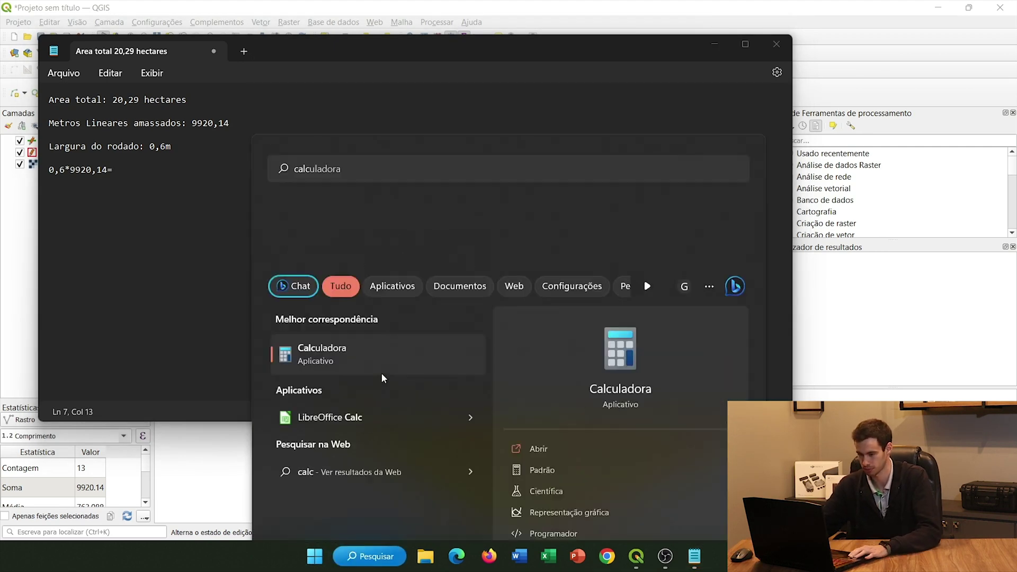
{"action": "key", "text": "Return"}
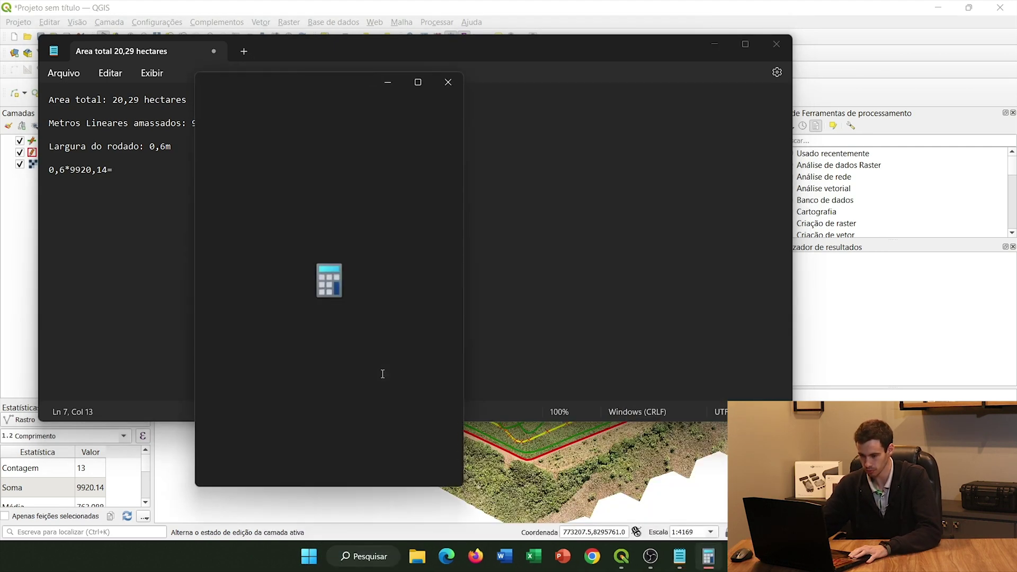
{"action": "type", "text": "0,6*"}
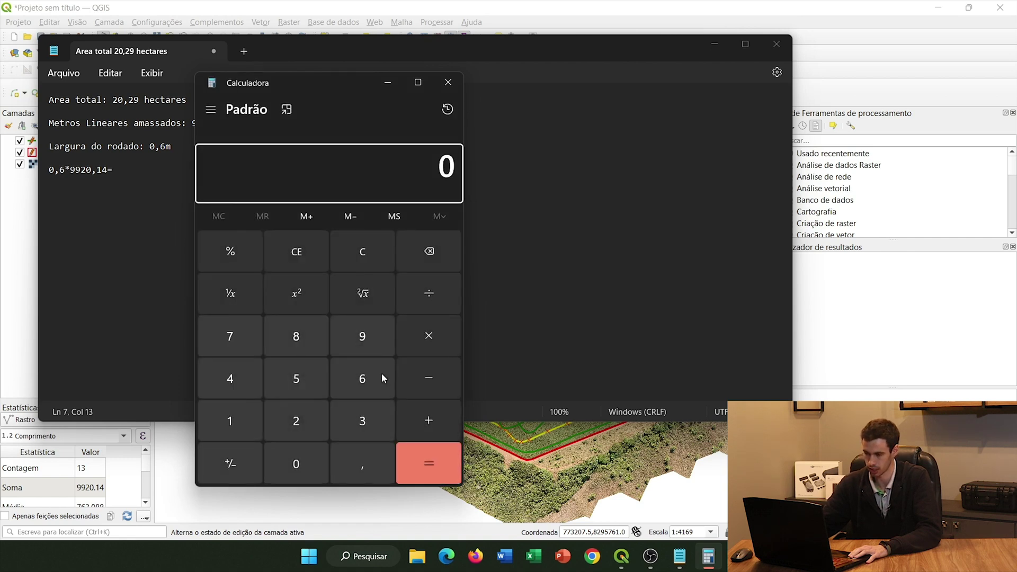
{"action": "type", "text": "9920,14"}
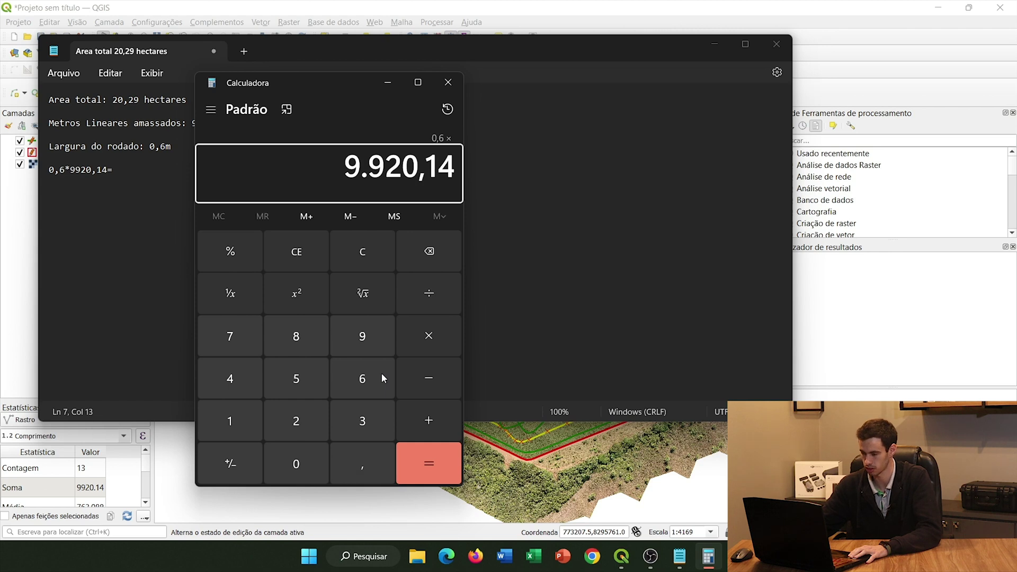
{"action": "key", "text": "Return"}
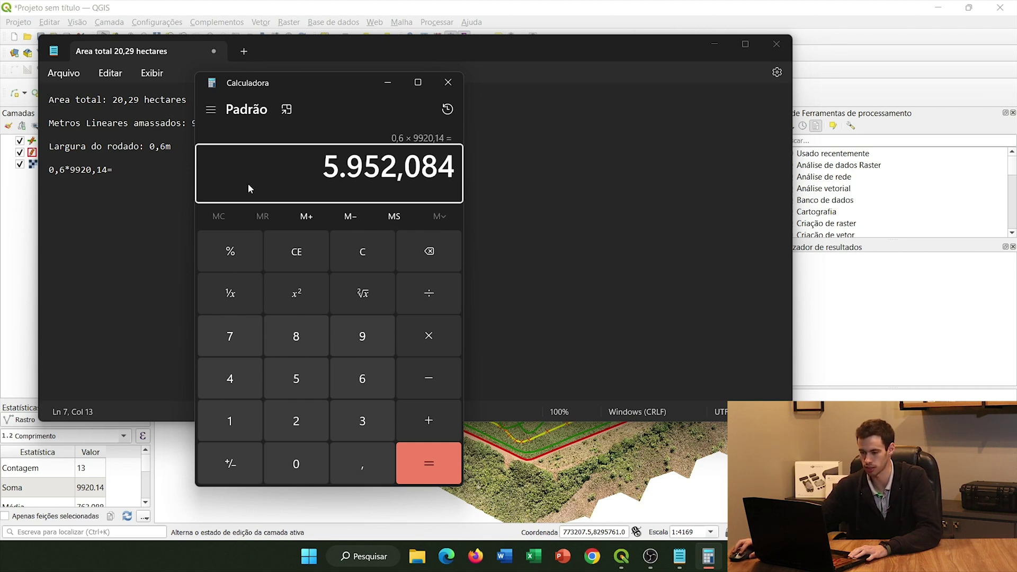
- Return to the Notepad notes and complete the multiplication line with 5952,08, checking the digits against the Calculator
{"action": "left_click", "coordinate": [167, 173]}
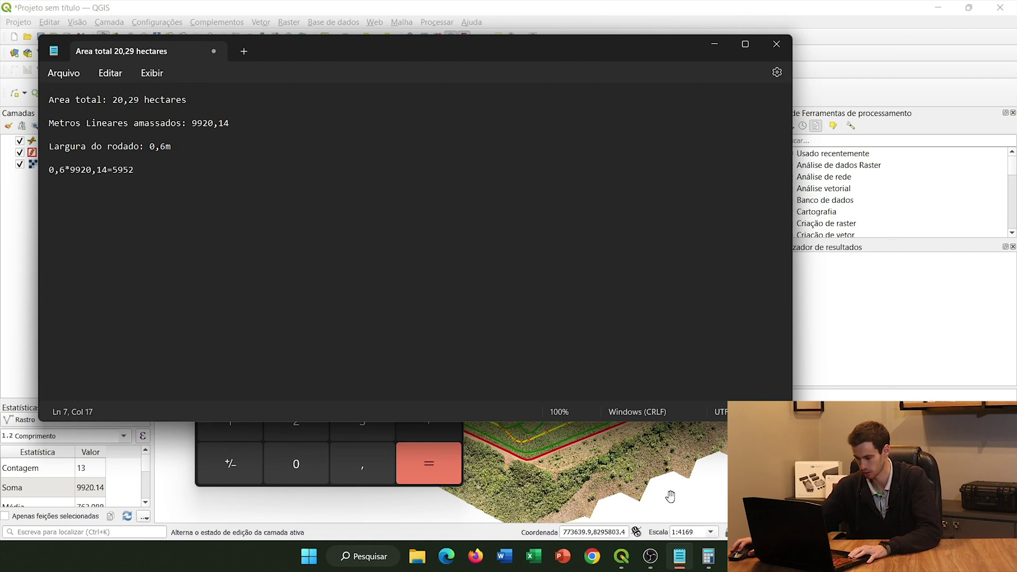
{"action": "left_click", "coordinate": [721, 565]}
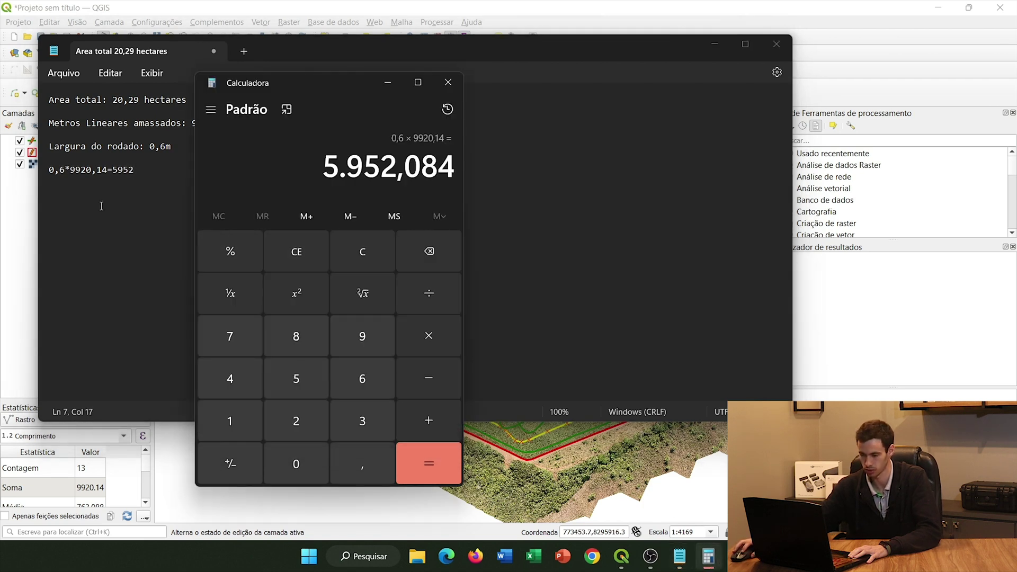
{"action": "left_click", "coordinate": [160, 177]}
{"action": "type", "text": ","}
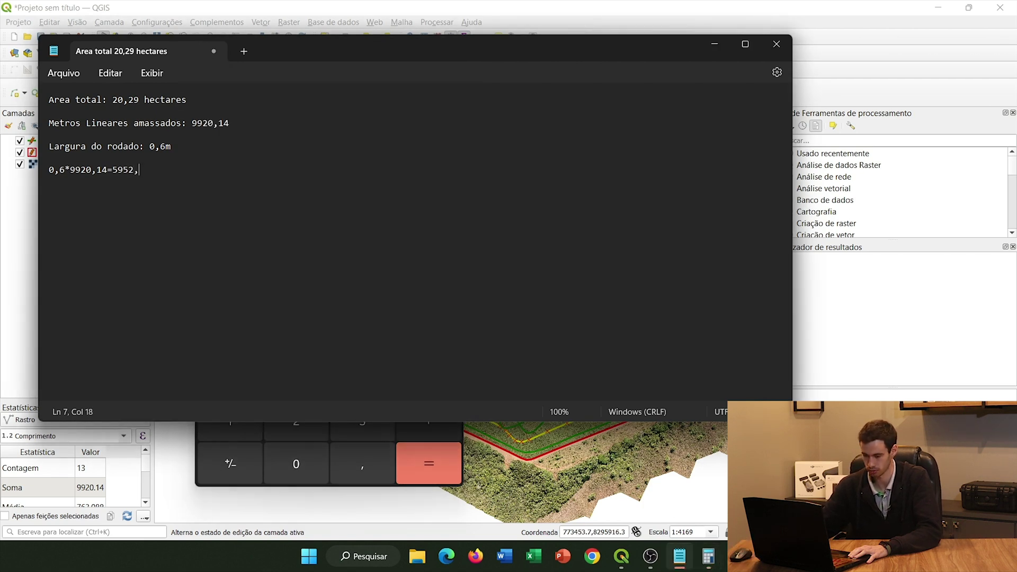
{"action": "type", "text": "08"}
{"action": "left_click", "coordinate": [708, 556]}
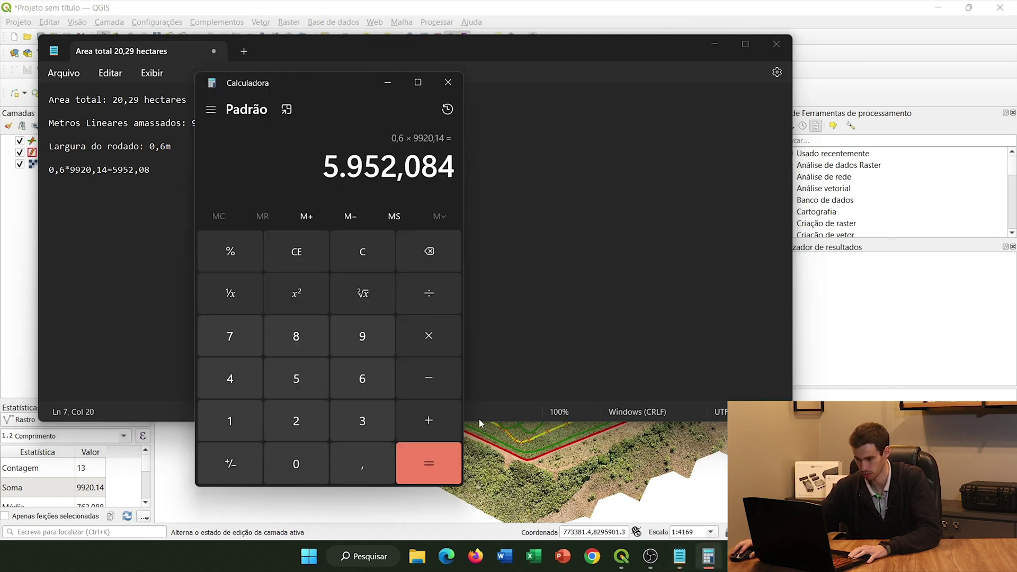
- Space the 5952,08 result away from the equals sign and label it "metros quadrado amassados" in the notes
{"action": "left_click", "coordinate": [164, 175]}
{"action": "left_click", "coordinate": [113, 169]}
{"action": "key", "text": "End"}
{"action": "type", "text": "metros quadrado amassados"}
{"action": "key", "text": "Return"}
{"action": "key", "text": "Return"}
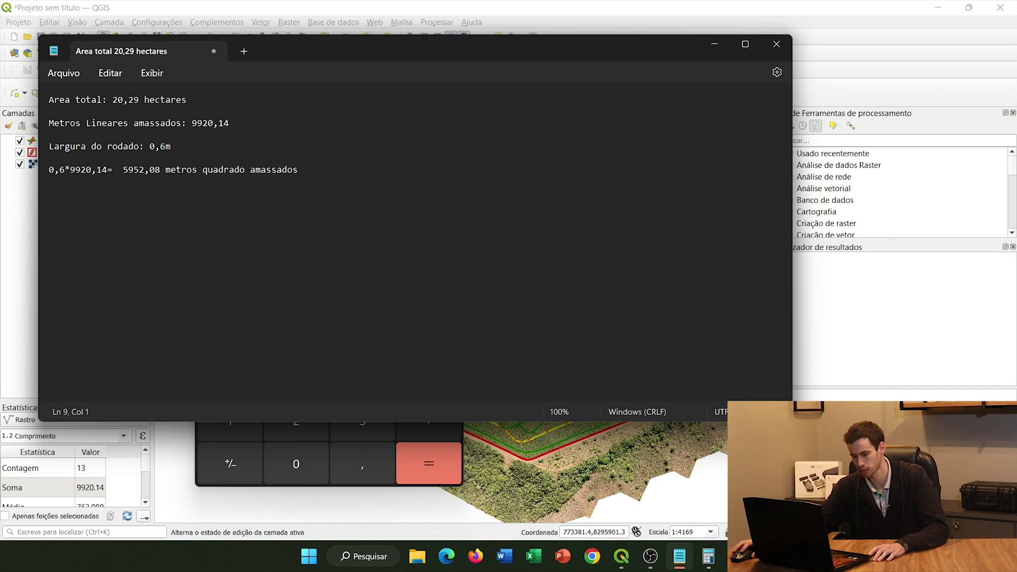
- Switch to the Calculator, clear it, and multiply 20,29 by 10000 to convert the field's hectares to square metres
{"action": "left_click", "coordinate": [708, 556]}
{"action": "left_click", "coordinate": [348, 249]}
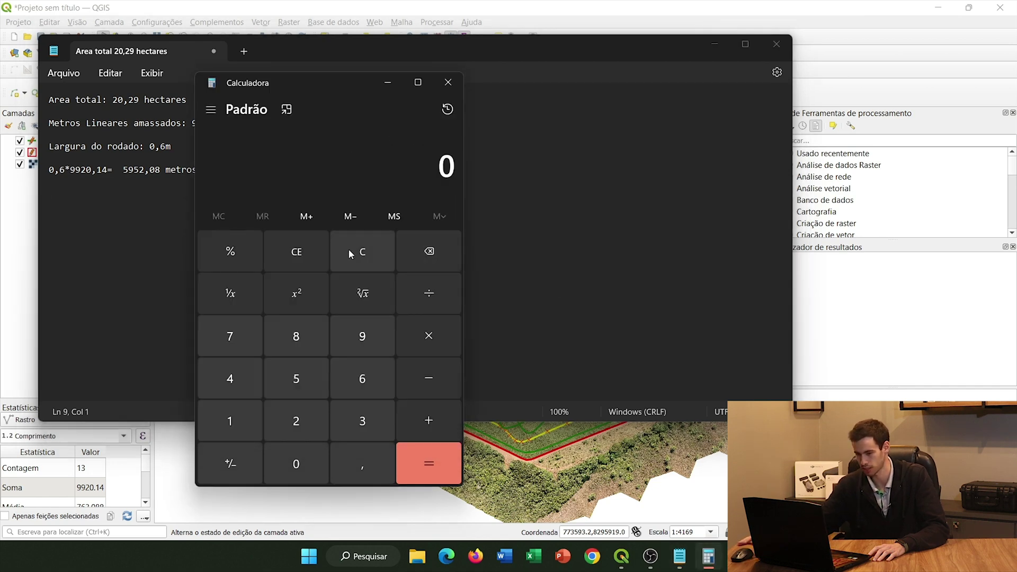
{"action": "type", "text": "20,29*10000"}
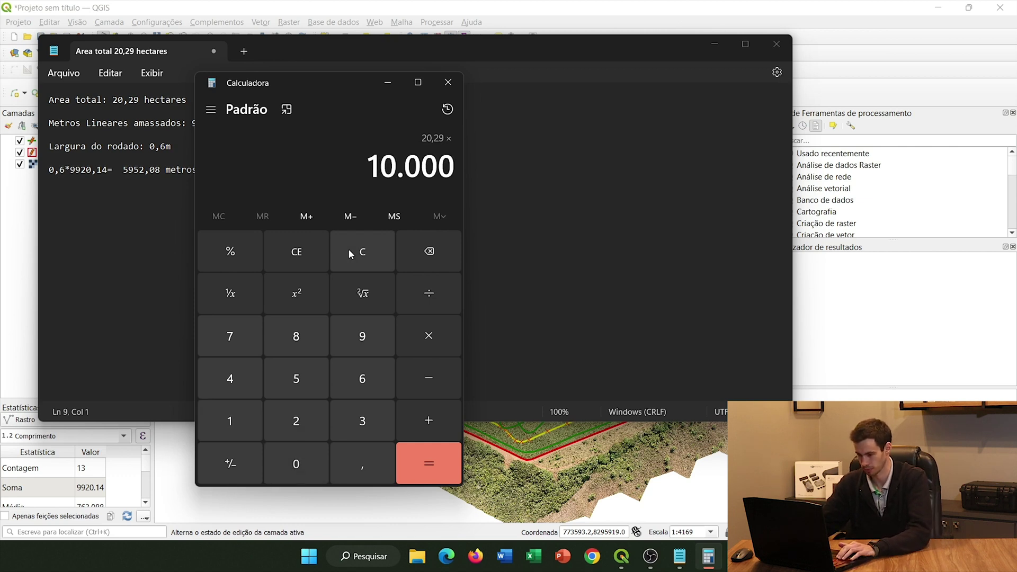
{"action": "key", "text": "Return"}
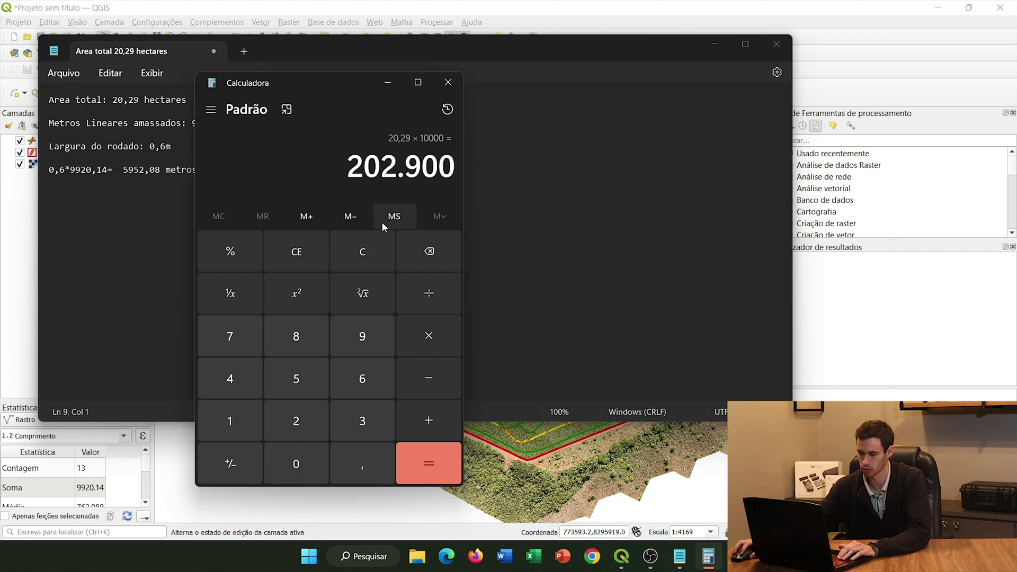
- Return to the Notepad notes and record "AREA TOTAL: 202.900,00 m²" below the crushed-area calculation
{"action": "left_click", "coordinate": [110, 222]}
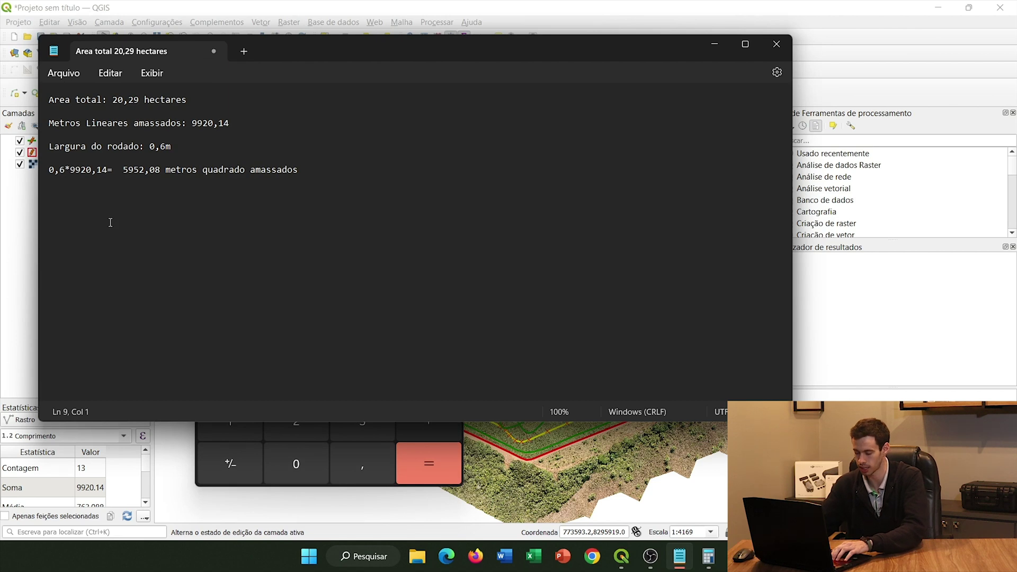
{"action": "type", "text": "AREA TO"}
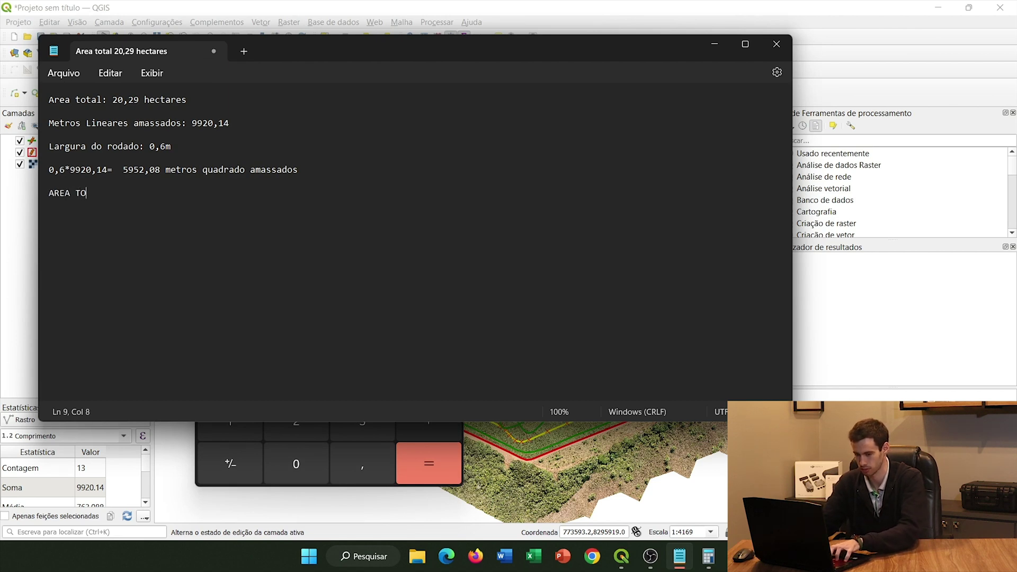
{"action": "type", "text": "TAL: 202.900,00 m²"}
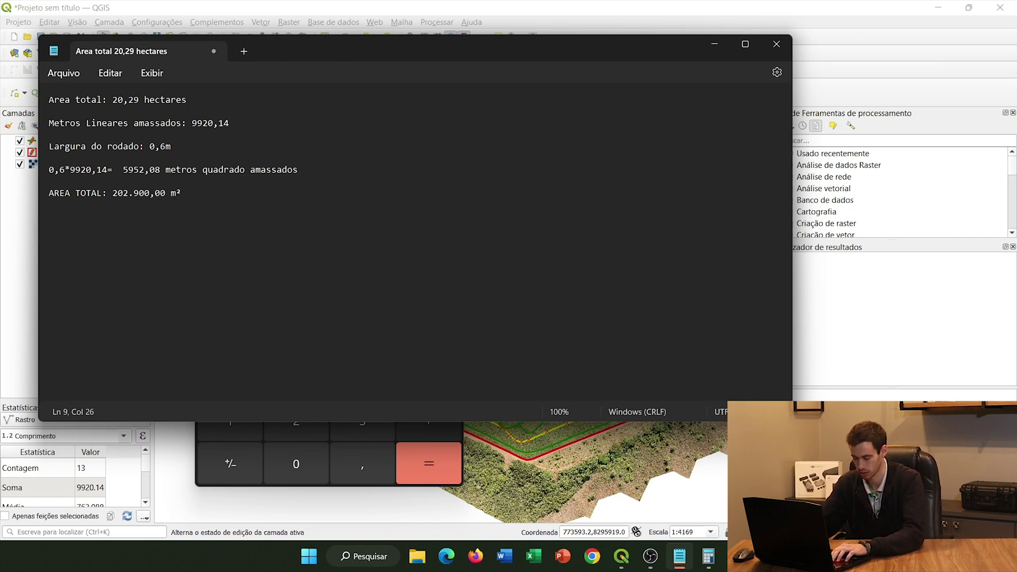
- Add the line "ÁREA AMASSADA: 5.952,08 m²" directly below the total area in square metres
{"action": "key", "text": "Return"}
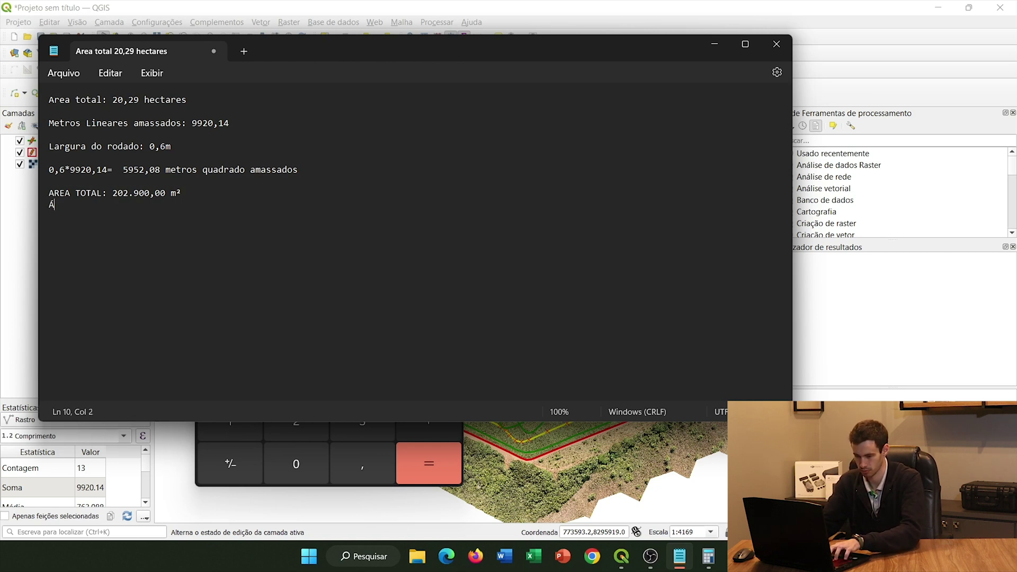
{"action": "type", "text": "ÁREA AMASSADA: 5."}
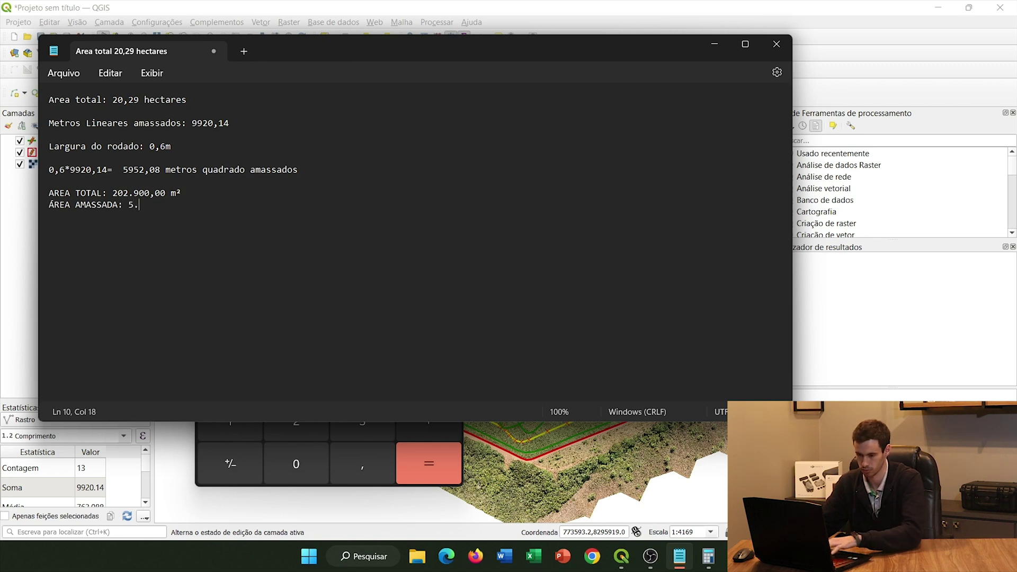
{"action": "type", "text": "952,08 m"}
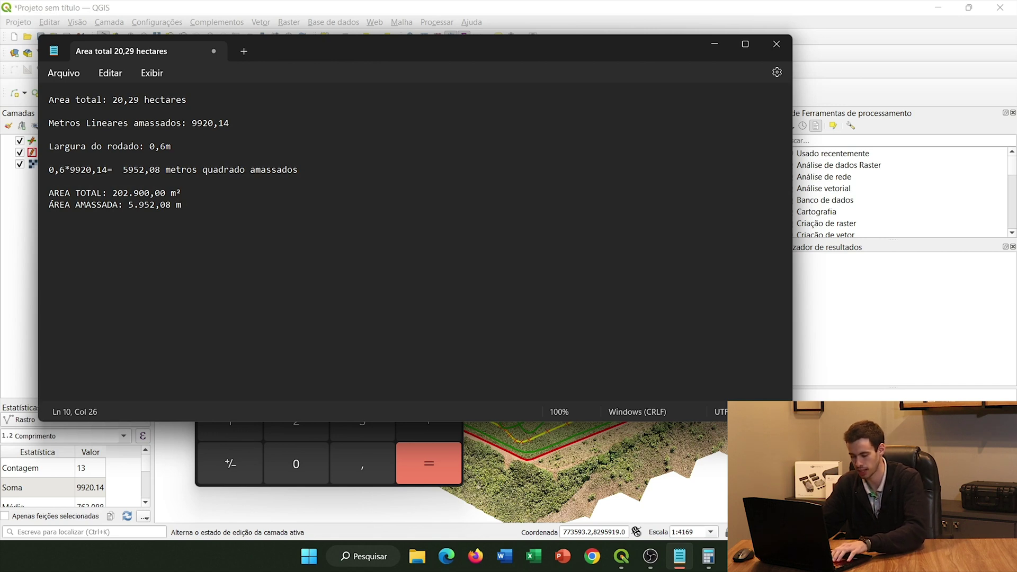
- Add the line "% de área total amassada: area amassada/area total" to the notes, leaving a blank line below the crushed area
{"action": "key", "text": "Return"}
{"action": "key", "text": "Return"}
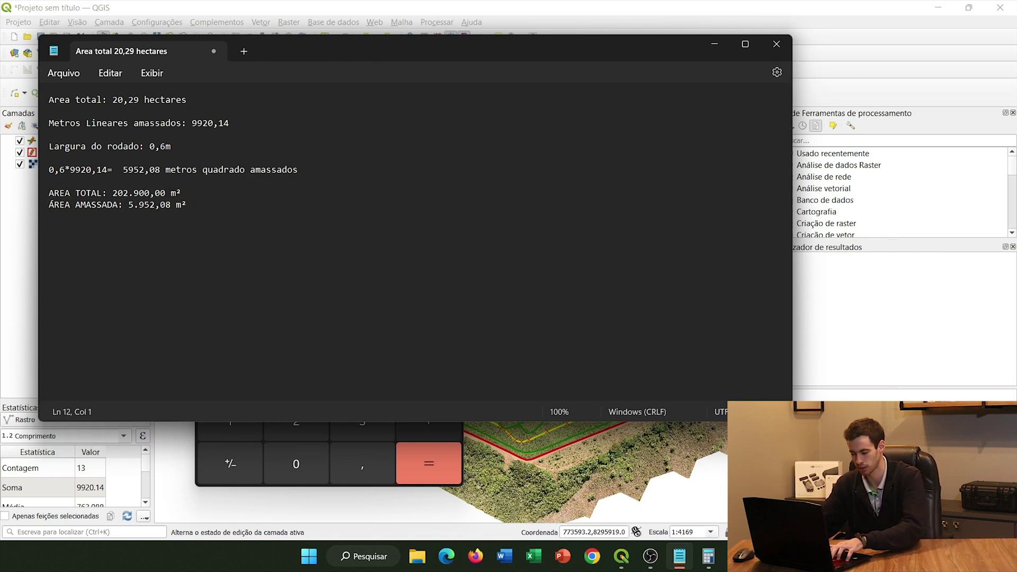
{"action": "type", "text": "% de "}
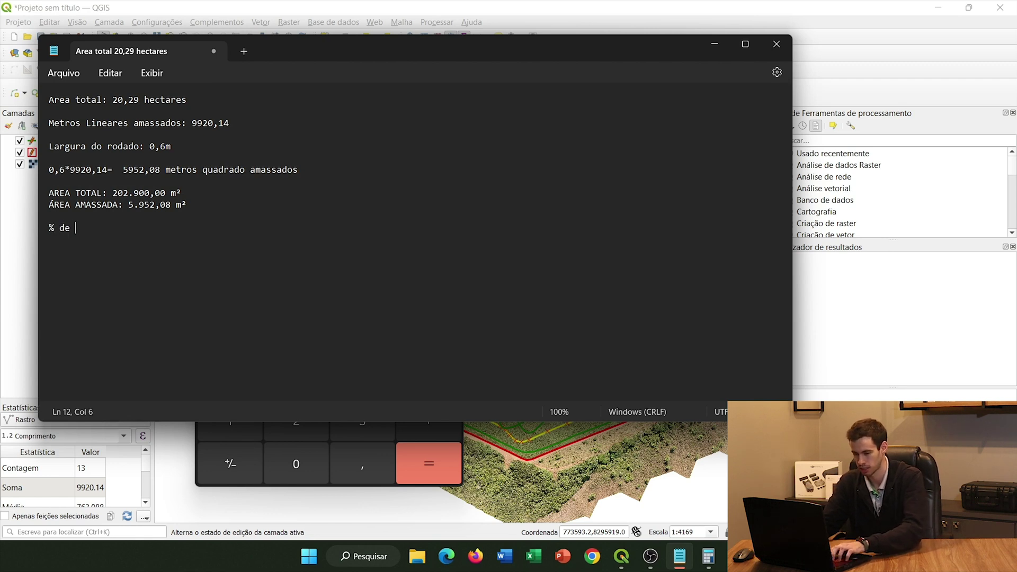
{"action": "type", "text": "área total amassada: ar"}
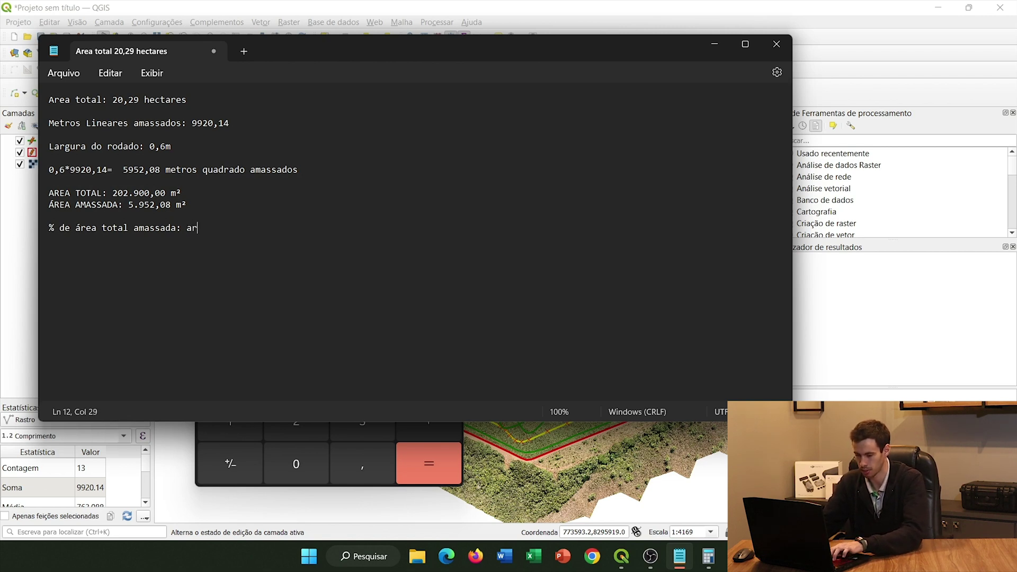
{"action": "type", "text": "ea amssa"}
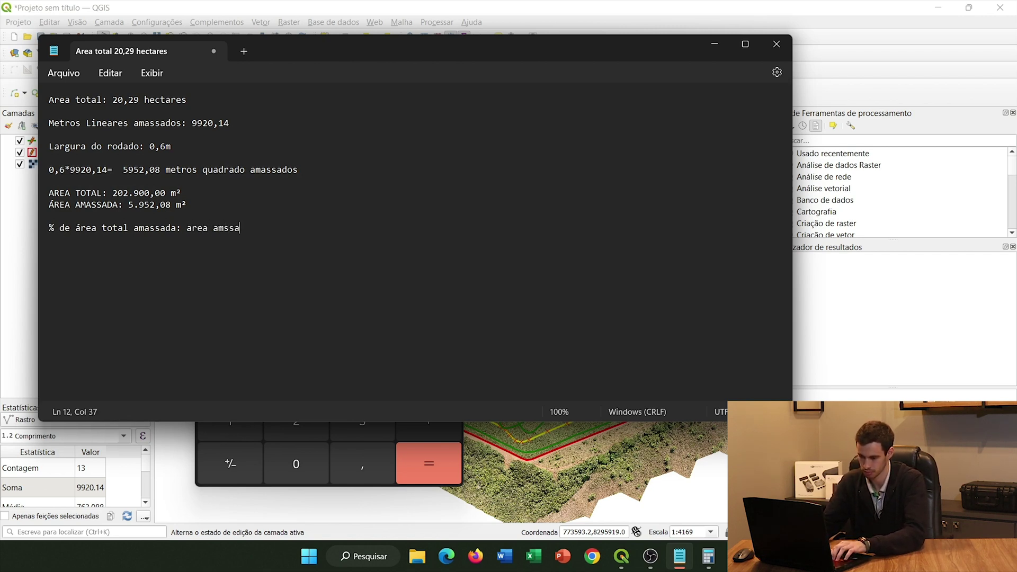
{"action": "type", "text": "ssada"}
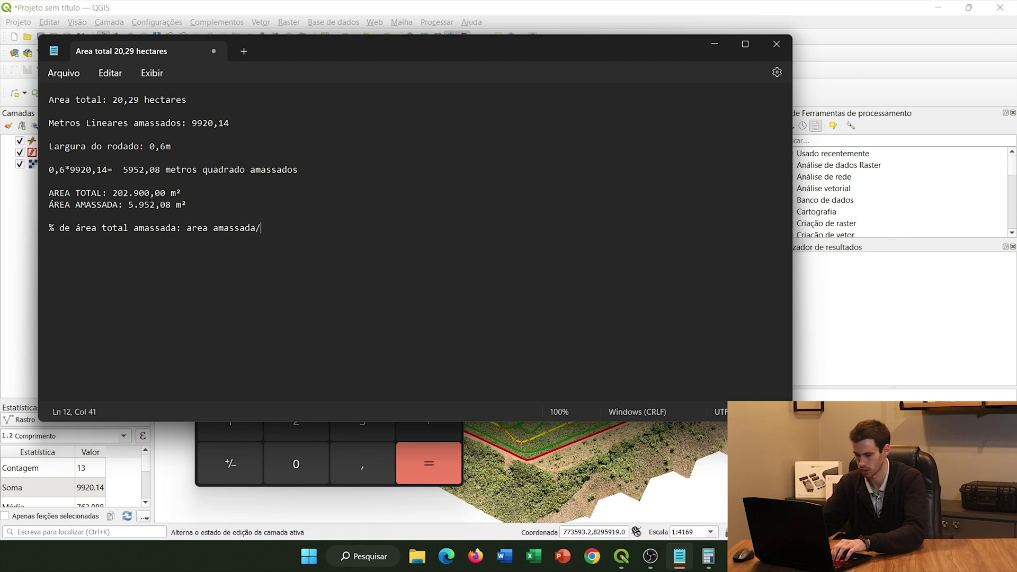
{"action": "type", "text": "/area total"}
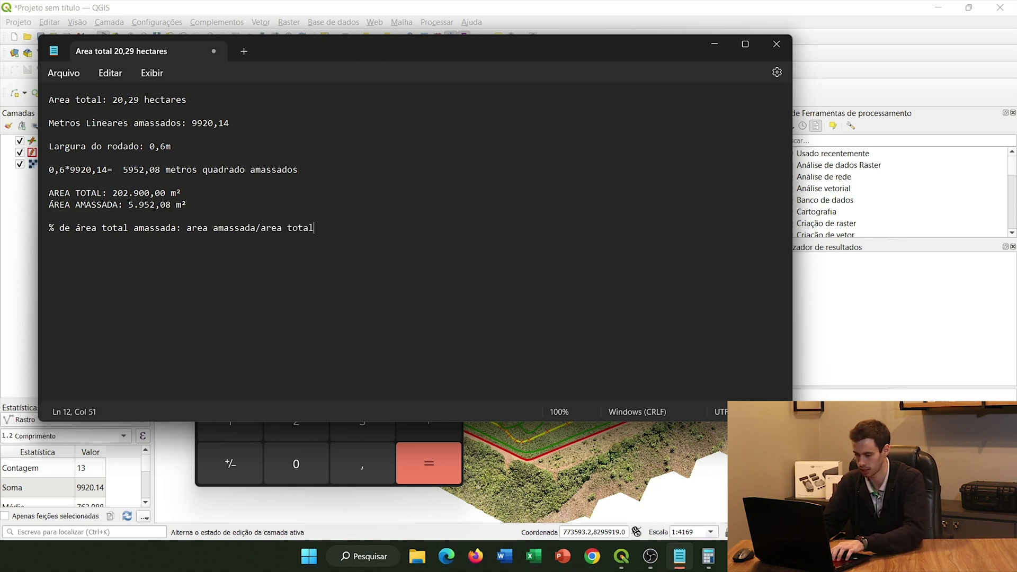
- Enclose the area ratio in parentheses and append "*100=" to complete the percentage formula
{"action": "type", "text": ")"}
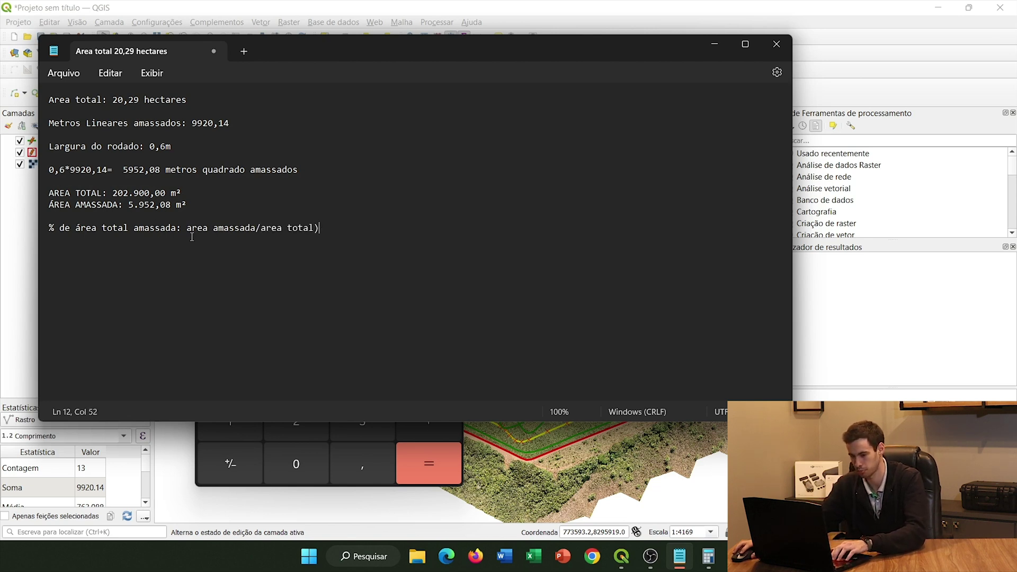
{"action": "type", "text": "("}
{"action": "left_click", "coordinate": [408, 224]}
{"action": "type", "text": "*100"}
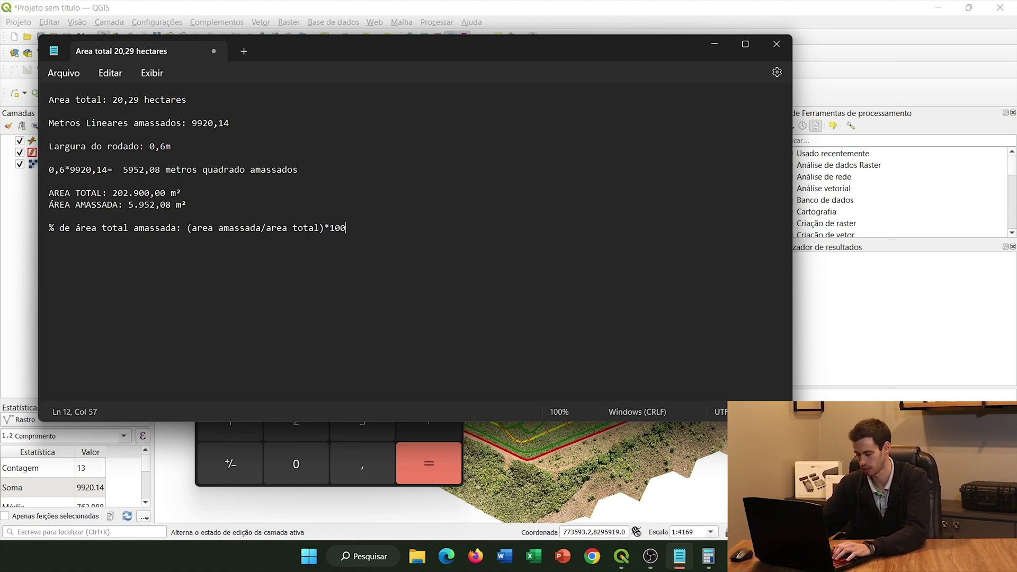
{"action": "type", "text": "="}
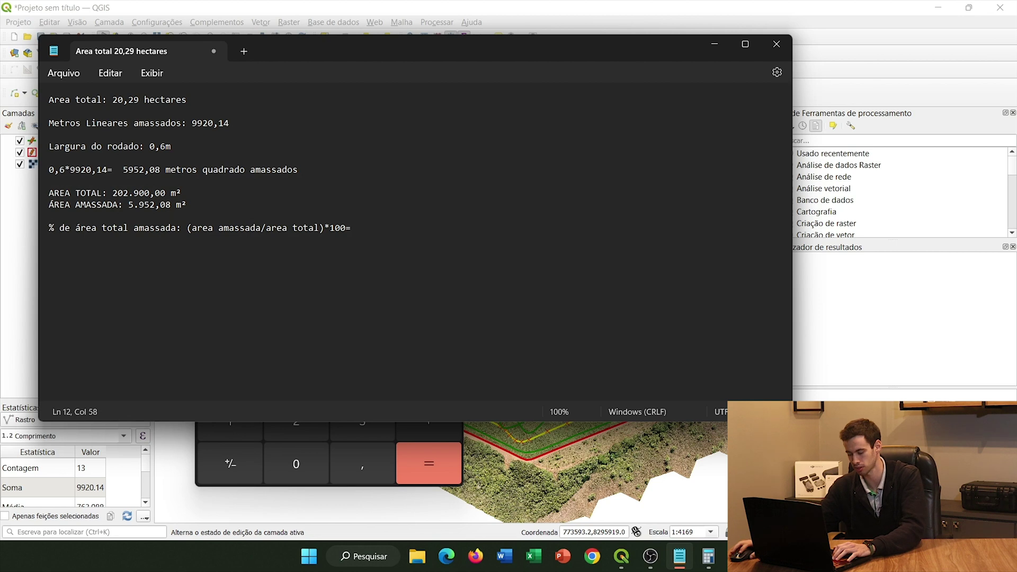
- Switch to the Calculator, clear it, divide 5952,08 by 202900 and multiply the quotient by 100 to get the crushed percentage
{"action": "left_click", "coordinate": [709, 556]}
{"action": "left_click", "coordinate": [365, 251]}
{"action": "left_click_drag", "start_coordinate": [337, 82], "coordinate": [554, 102]}
{"action": "key", "text": "5"}
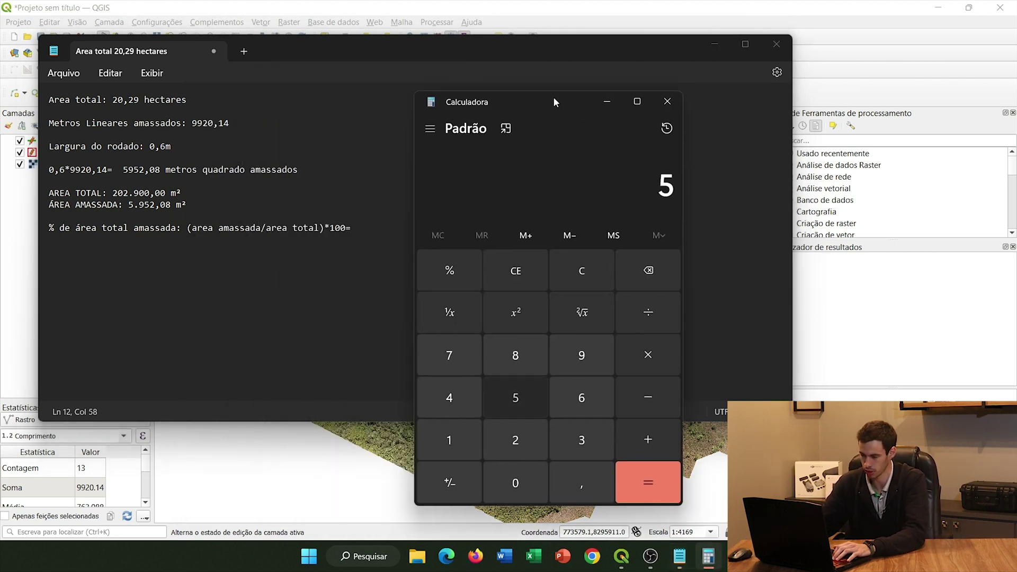
{"action": "type", "text": "952,08"}
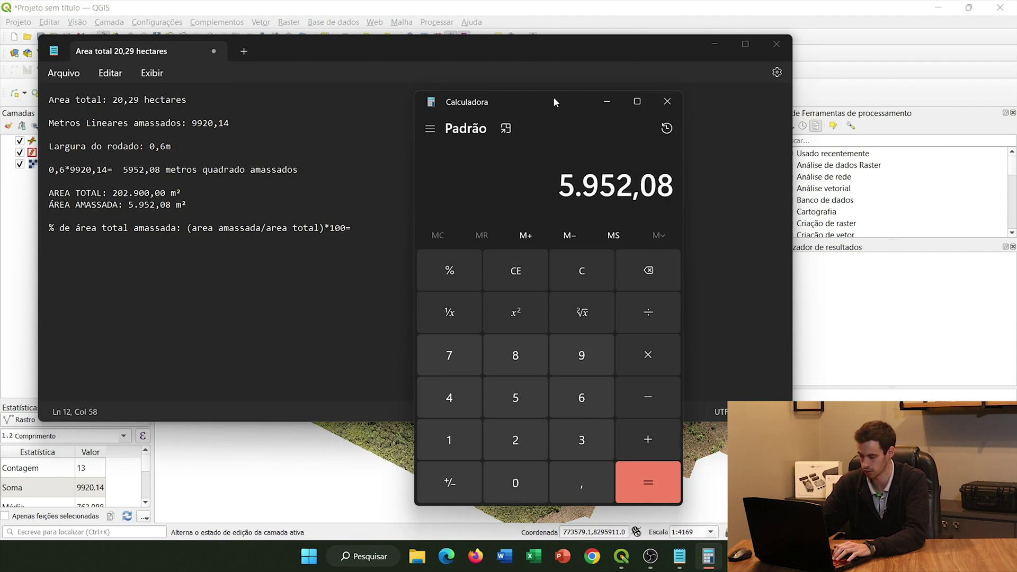
{"action": "key", "text": "slash"}
{"action": "type", "text": "202900"}
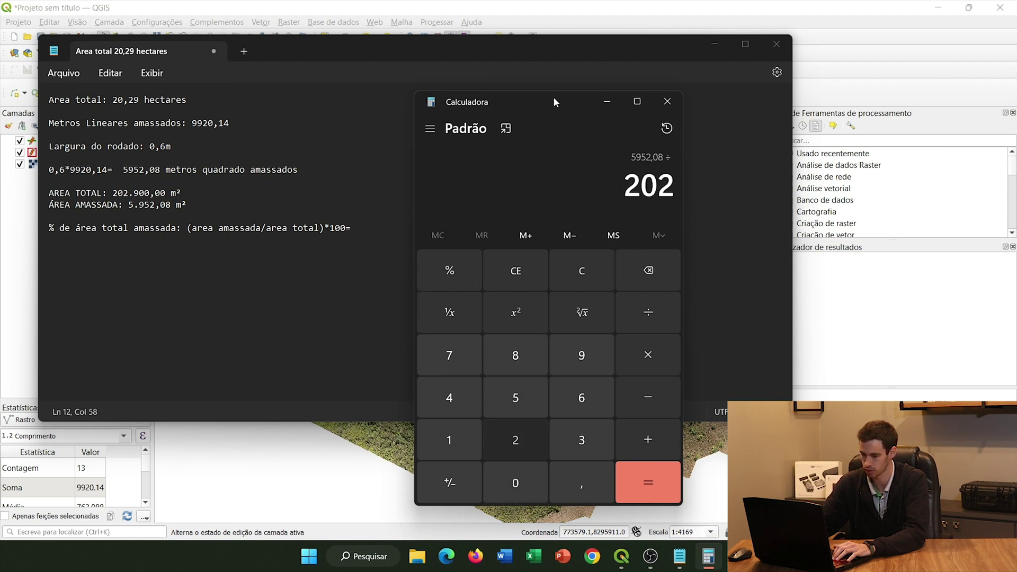
{"action": "key", "text": "Return"}
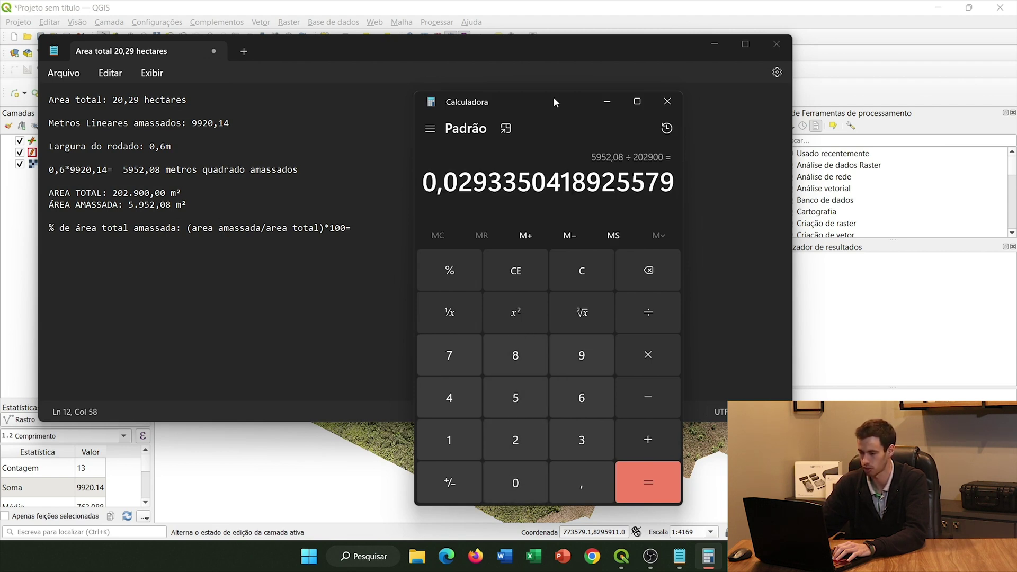
{"action": "key", "text": "asterisk"}
{"action": "type", "text": "100"}
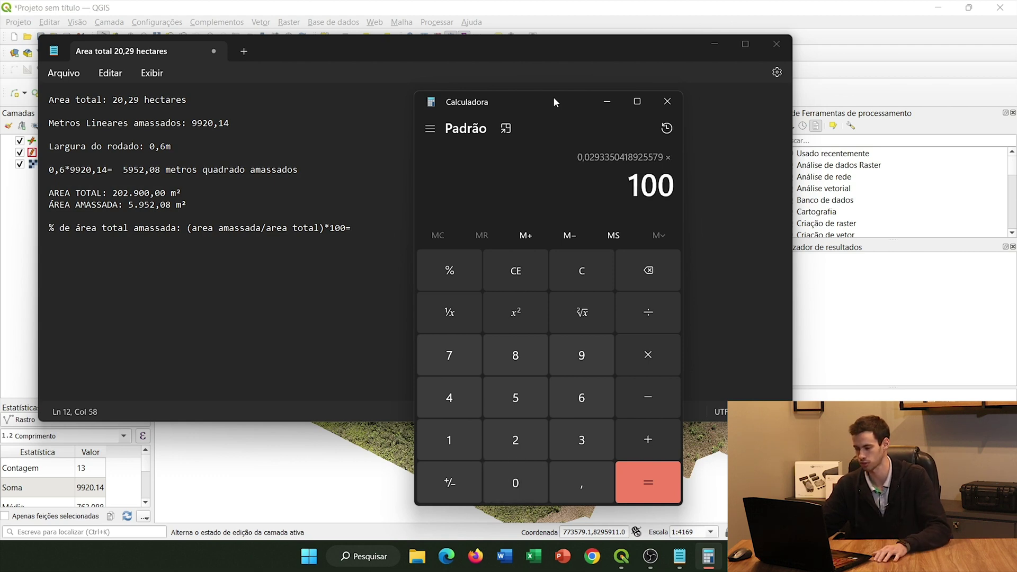
{"action": "key", "text": "Return"}
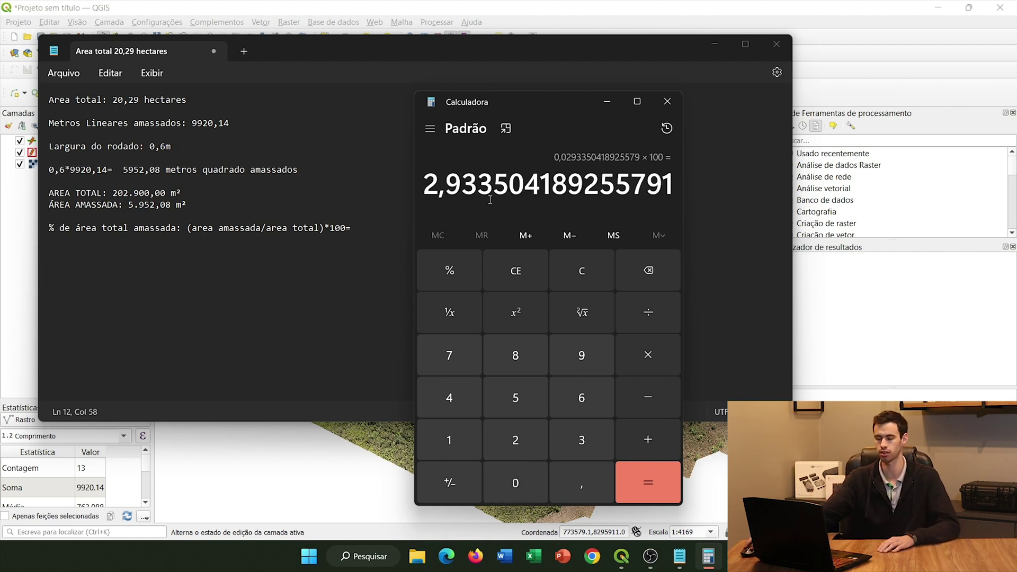
- Return to the Notepad notes, record "2,93%" after the percentage formula, and leave a blank line below it
{"action": "left_click", "coordinate": [318, 254]}
{"action": "type", "text": "2,93%"}
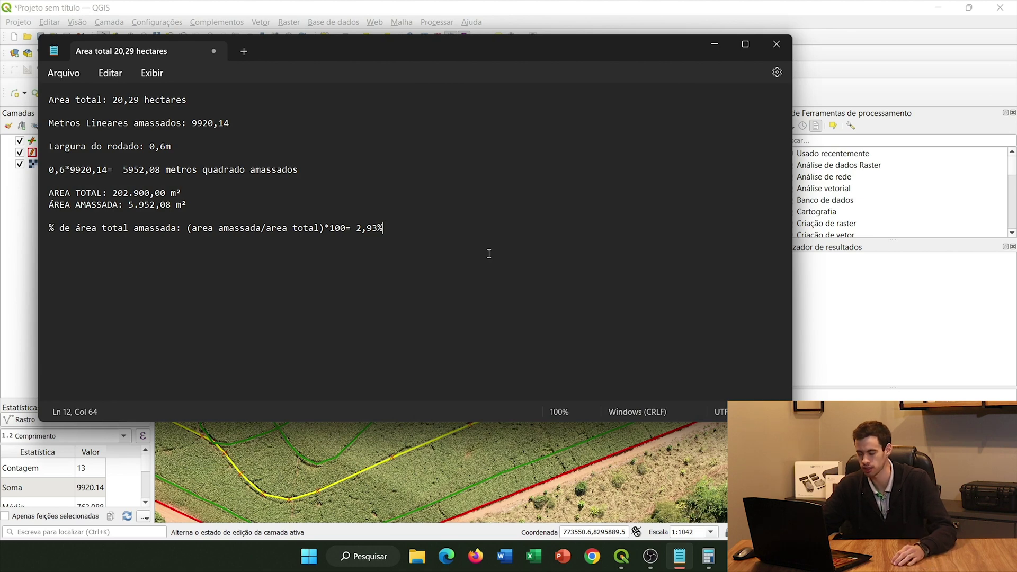
{"action": "key", "text": "Return"}
{"action": "key", "text": "Return"}
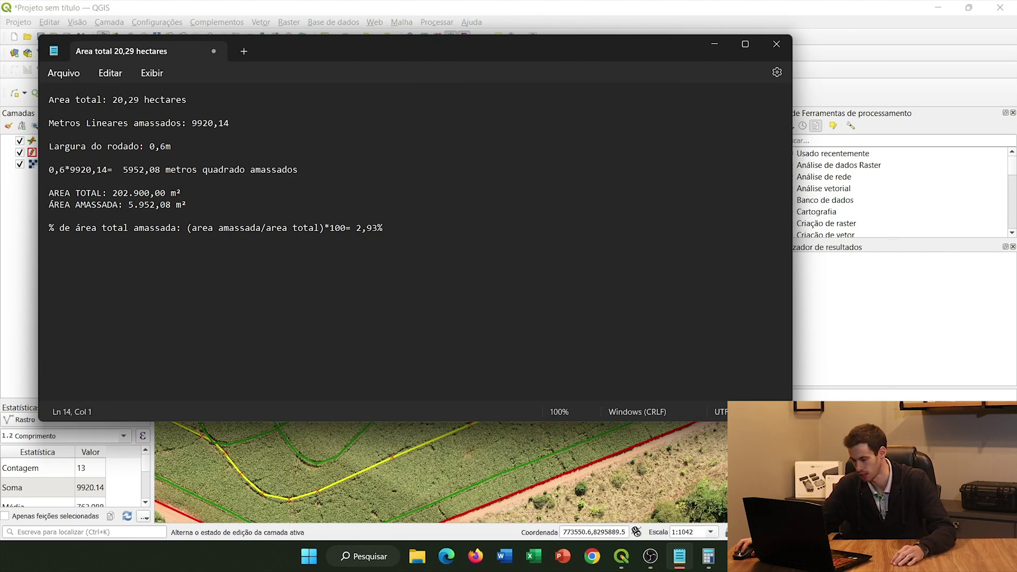
- Switch to the Calculator, clear it, and multiply a 0,8 m track width by 9920,14 to get the alternative crushed area
{"action": "left_click", "coordinate": [708, 556]}
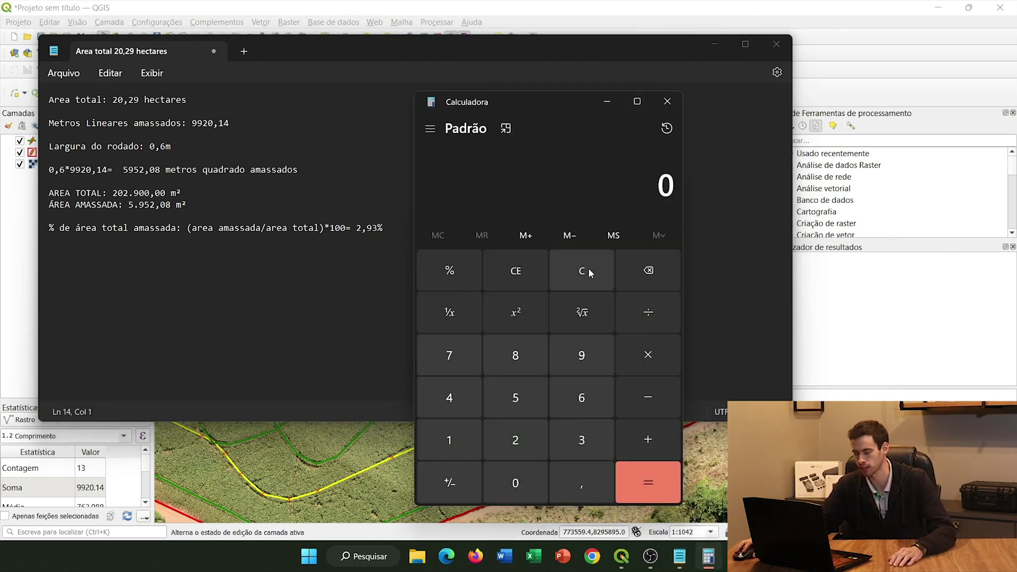
{"action": "type", "text": "0,8"}
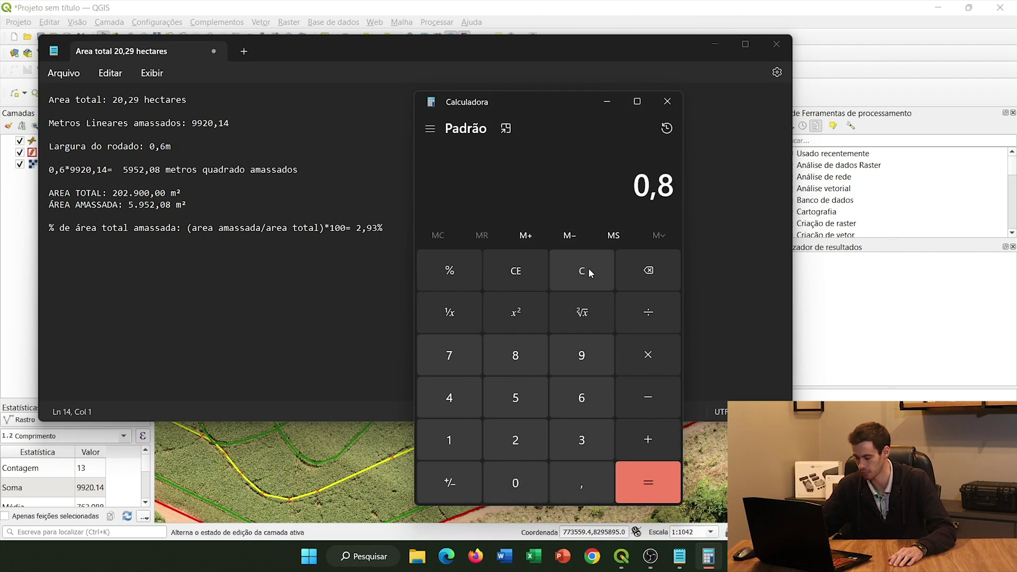
{"action": "type", "text": "*"}
{"action": "type", "text": "9920,1"}
{"action": "type", "text": "4"}
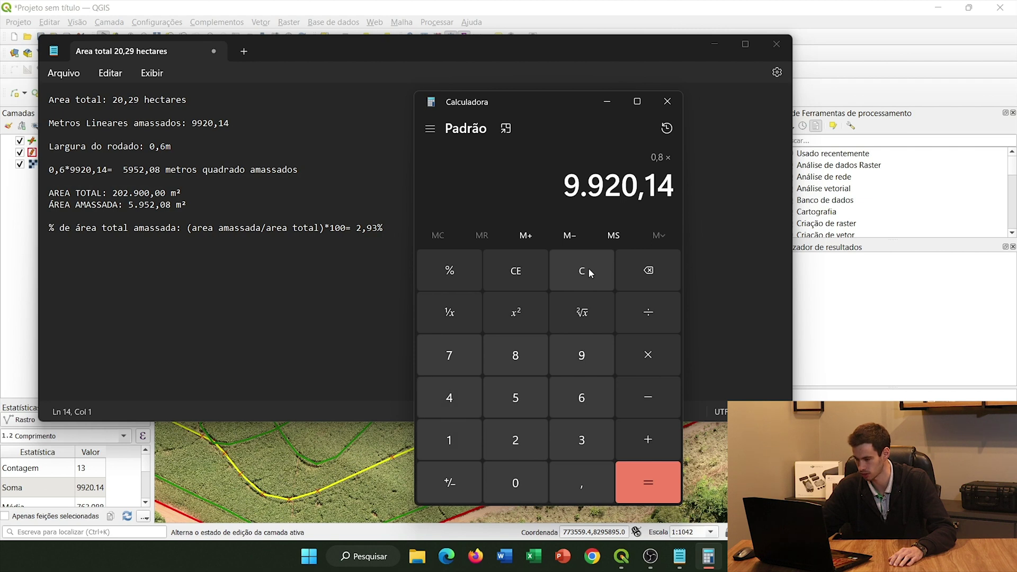
{"action": "key", "text": "Return"}
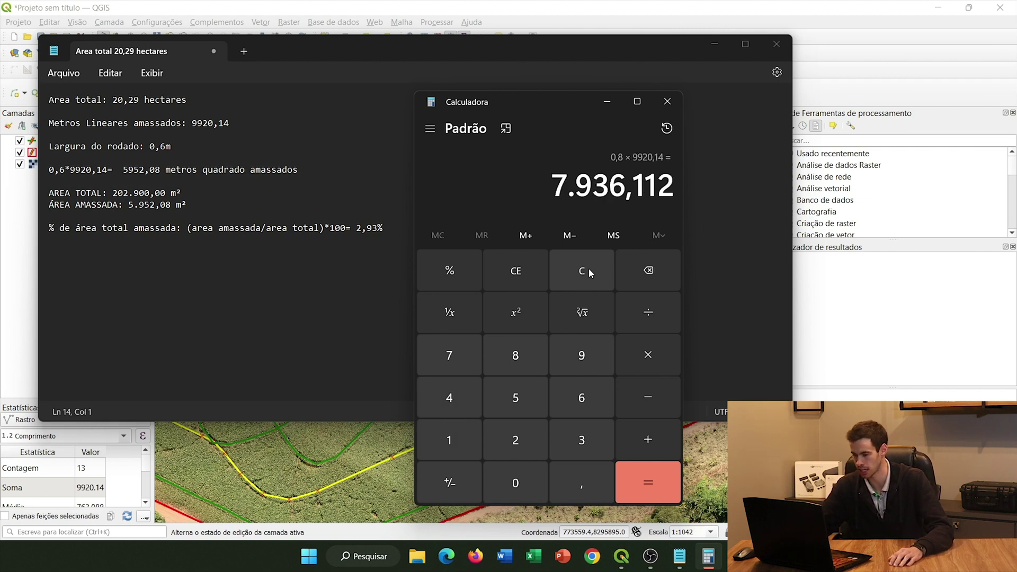
- Divide the alternative crushed area by 202900 and multiply by 100 to get its percentage of the total area
{"action": "key", "text": "slash"}
{"action": "type", "text": "202900"}
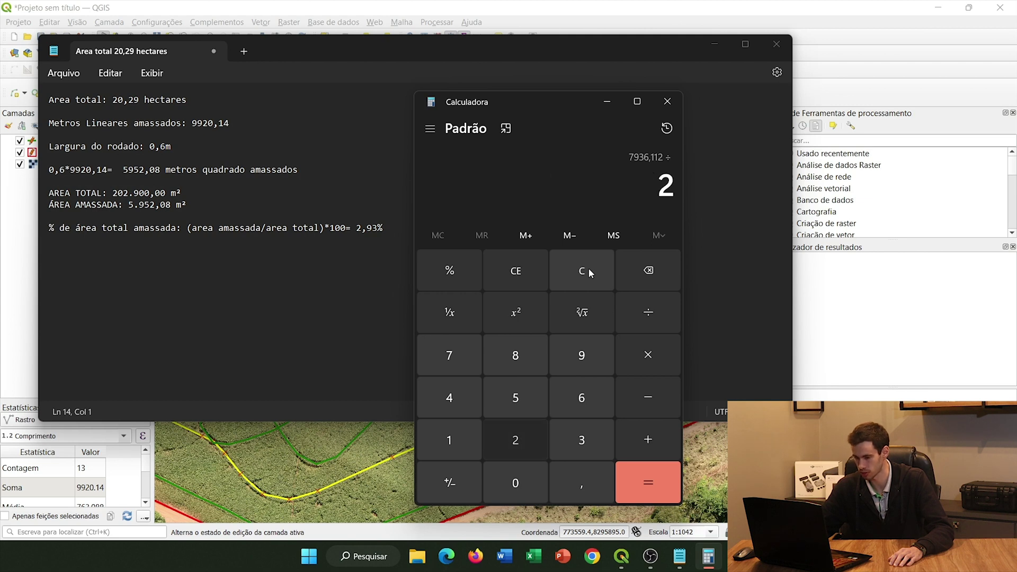
{"action": "key", "text": "Return"}
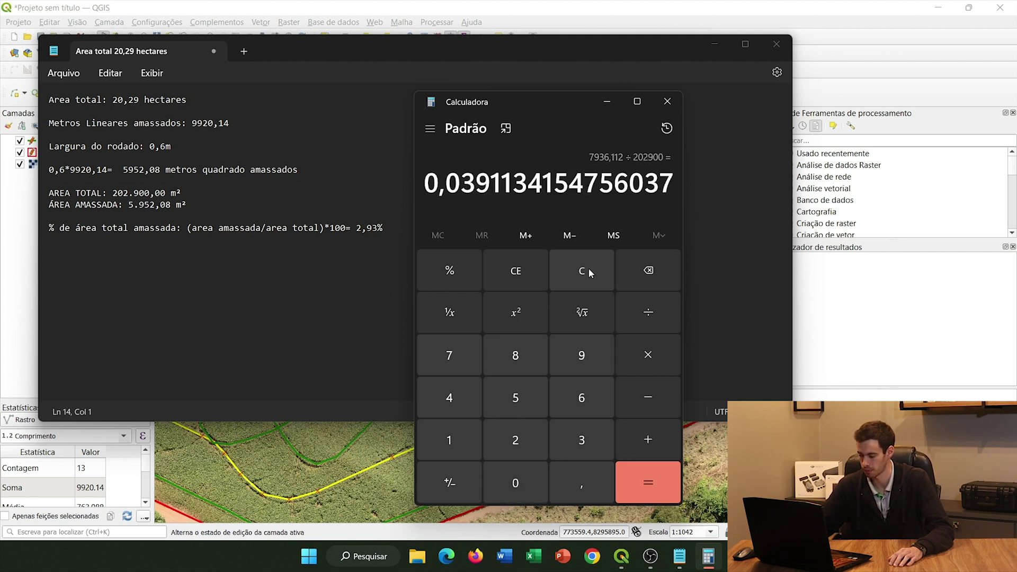
{"action": "key", "text": "asterisk"}
{"action": "type", "text": "100"}
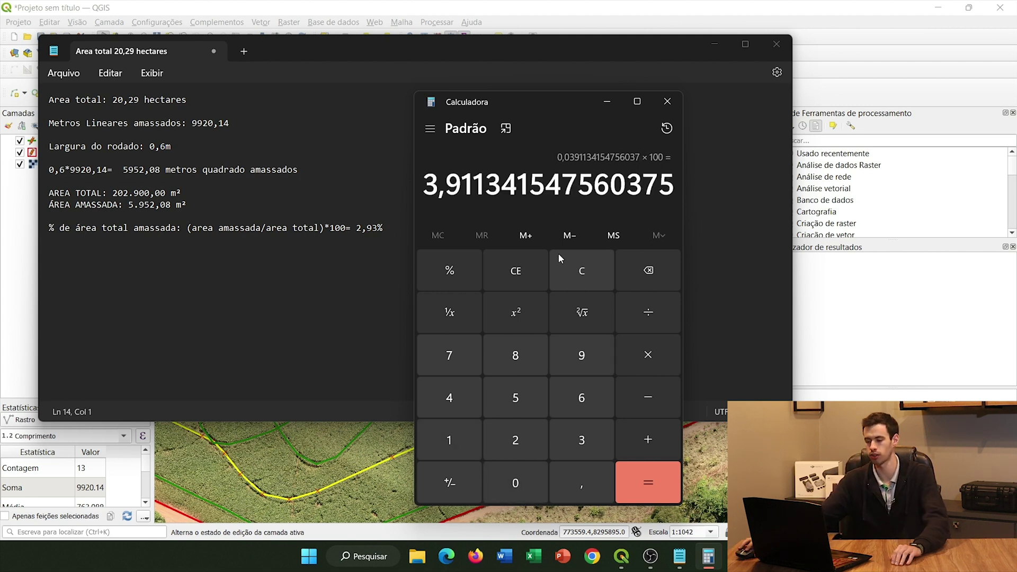